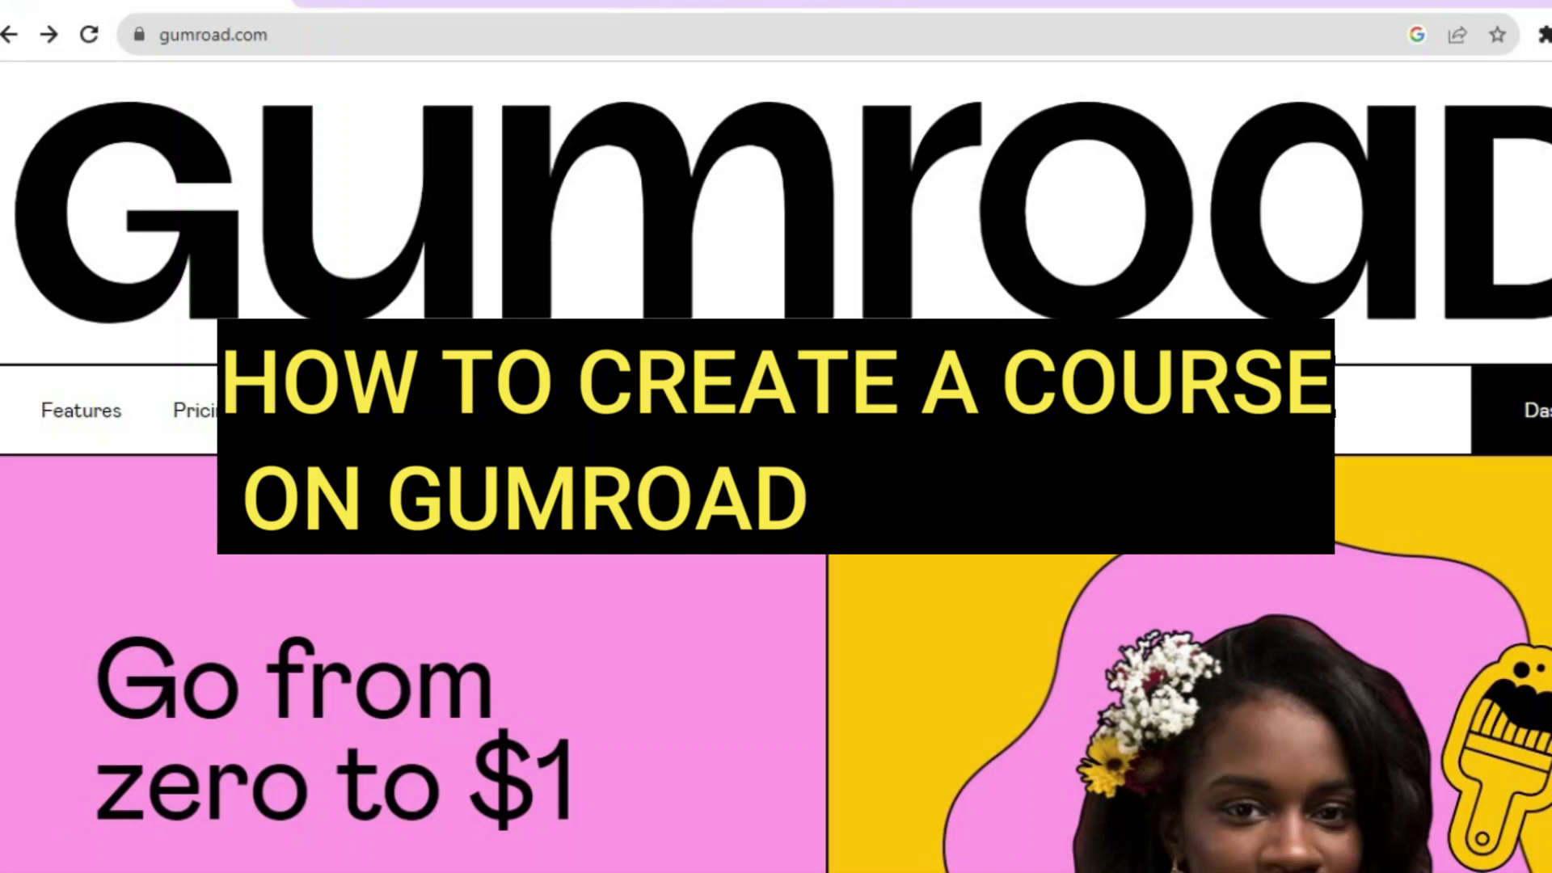
# Step: Open Gumroad's Pricing page from the top navigation
pyautogui.scroll(-10, 776, 484)
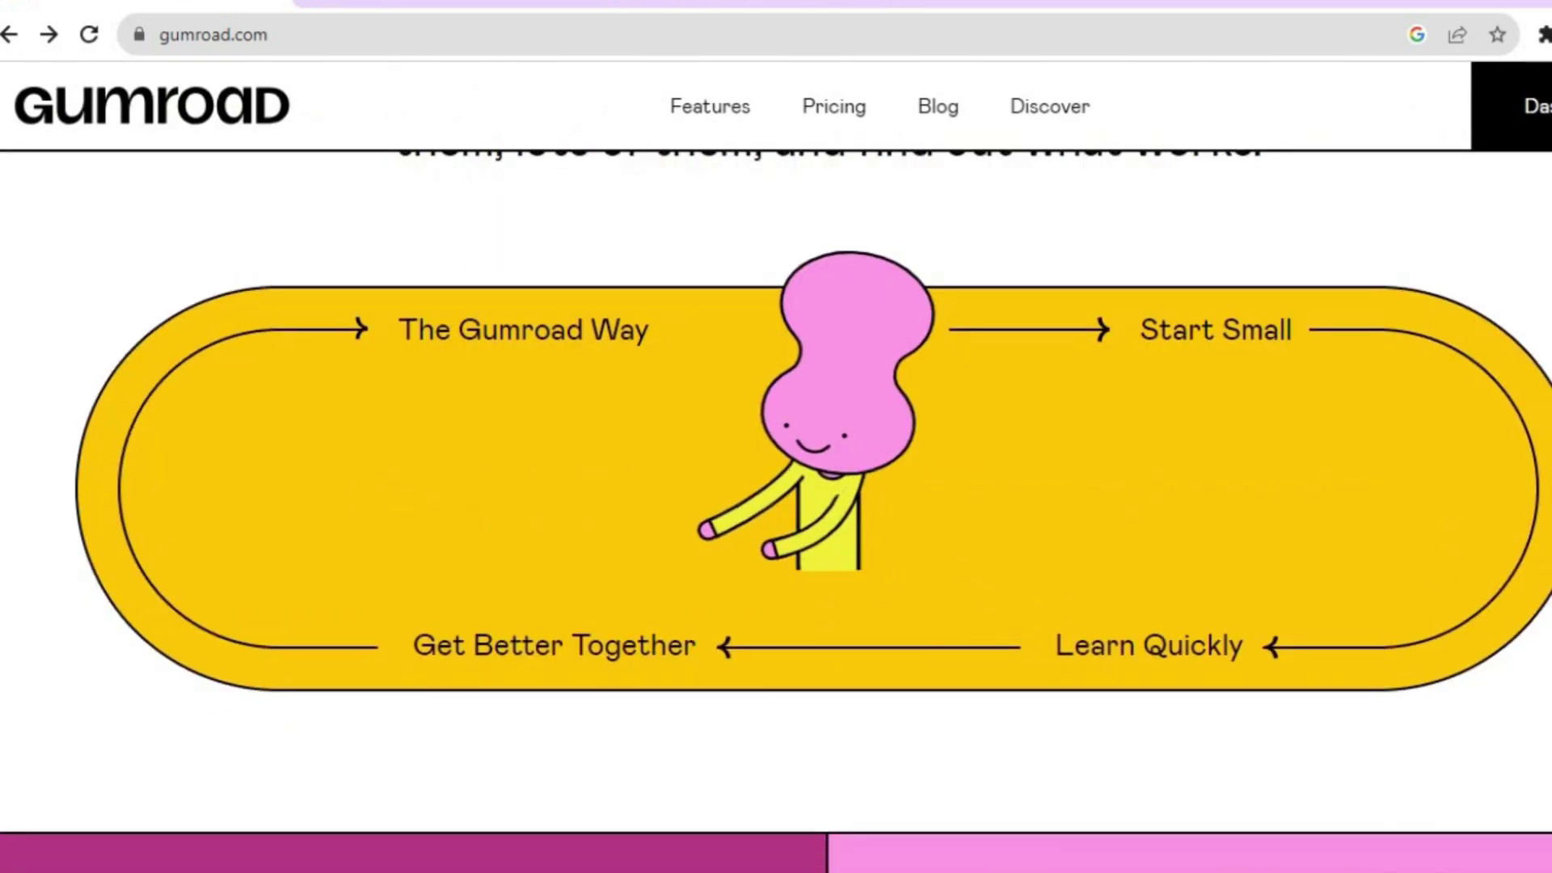
pyautogui.scroll(1, 775, 485)
pyautogui.scroll(1, 776, 484)
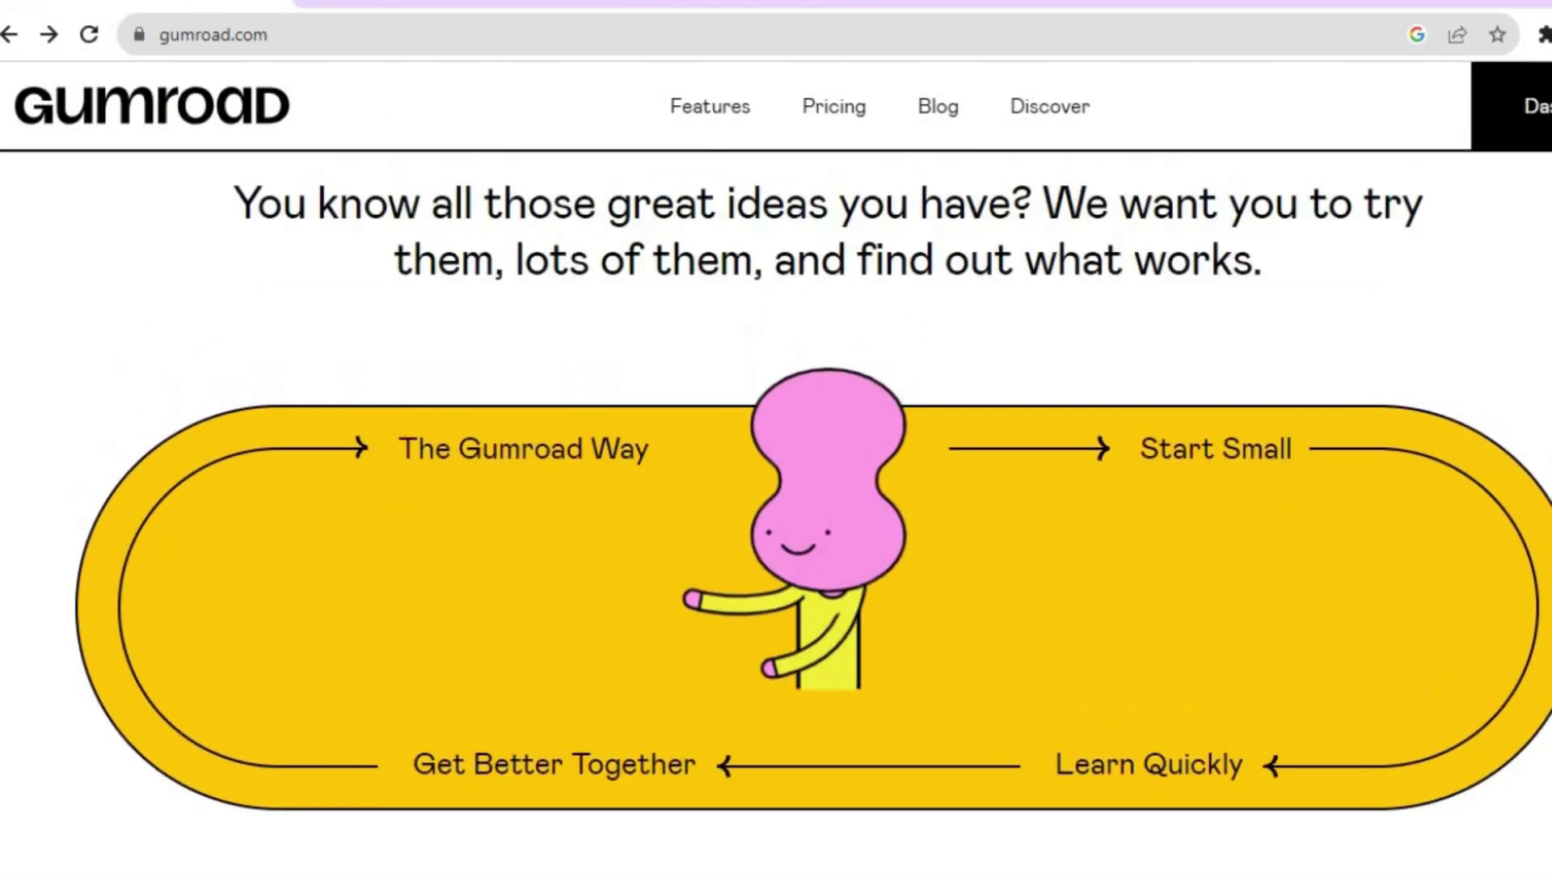
pyautogui.scroll(10, 775, 485)
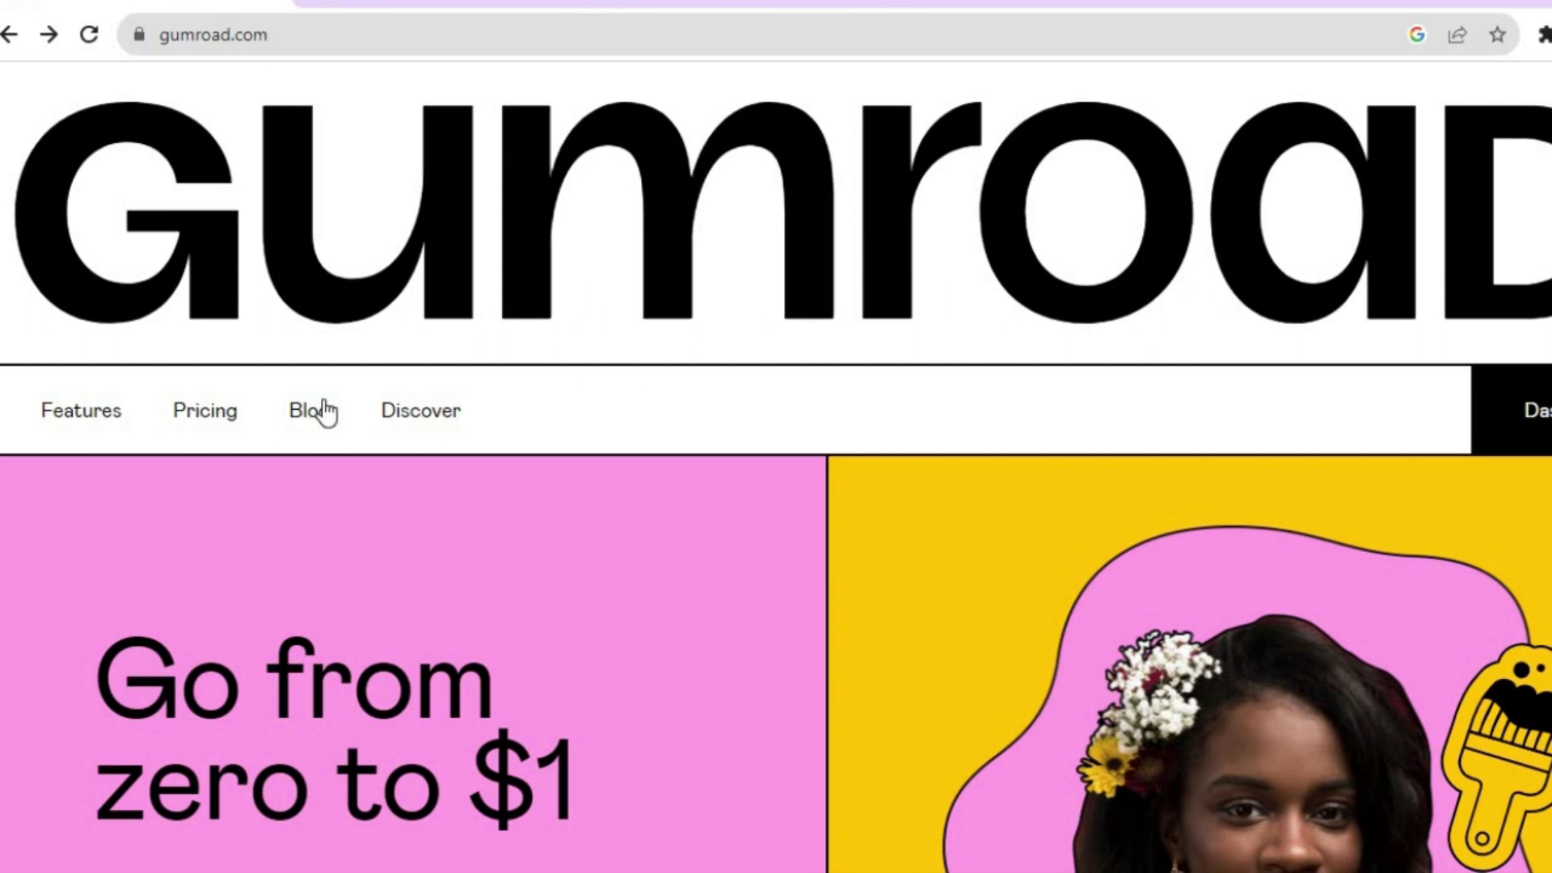
pyautogui.click(208, 414)
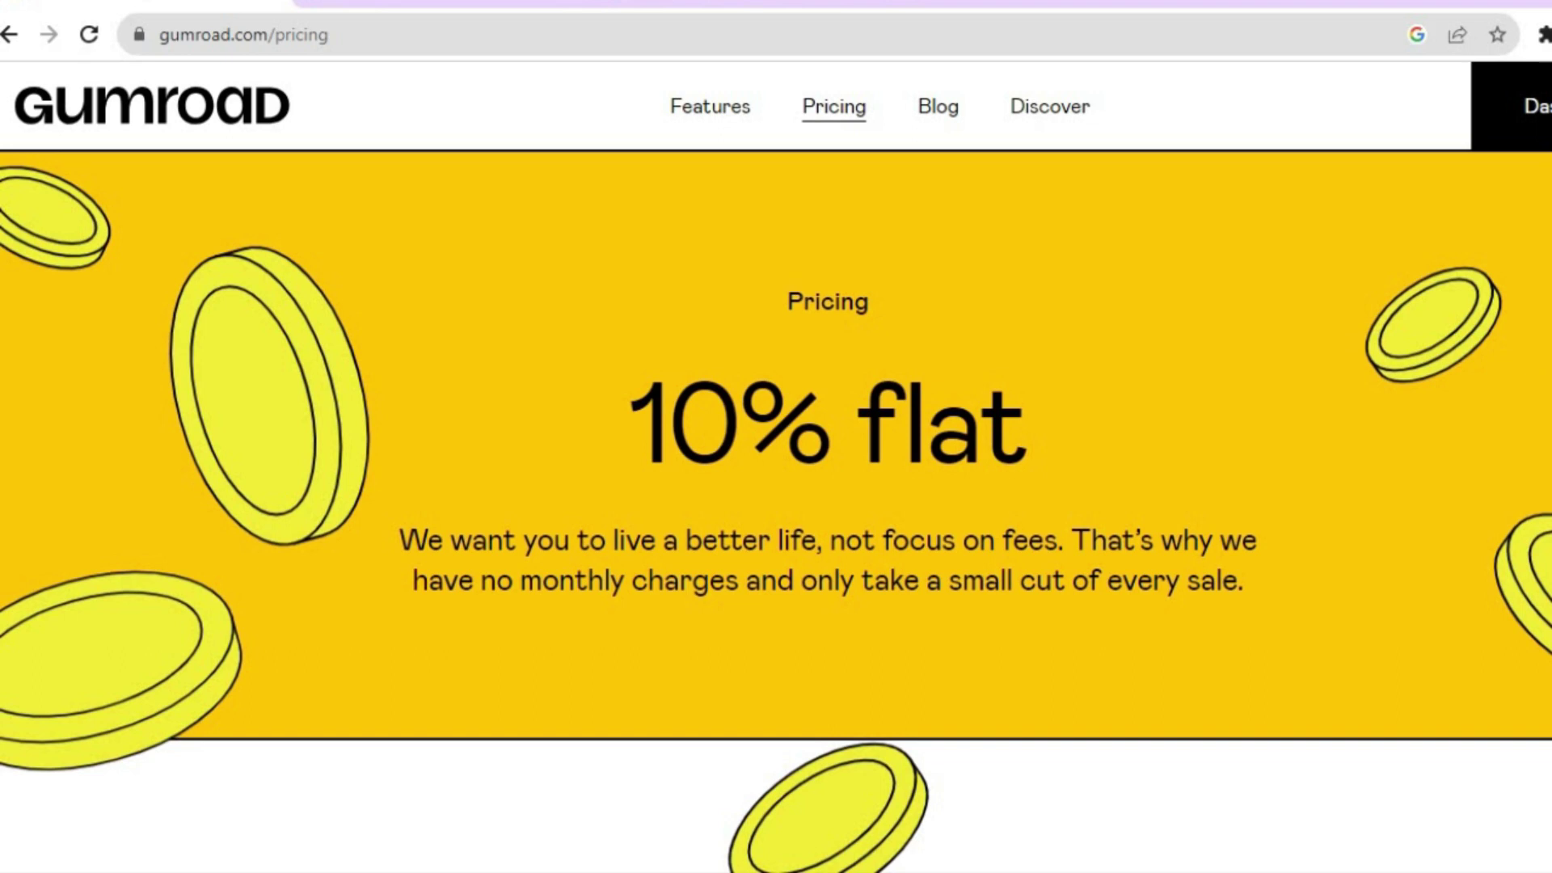
# Step: Review the 10% flat fee and the FAQ, then return to the dashboard tab
pyautogui.scroll(-8, 776, 485)
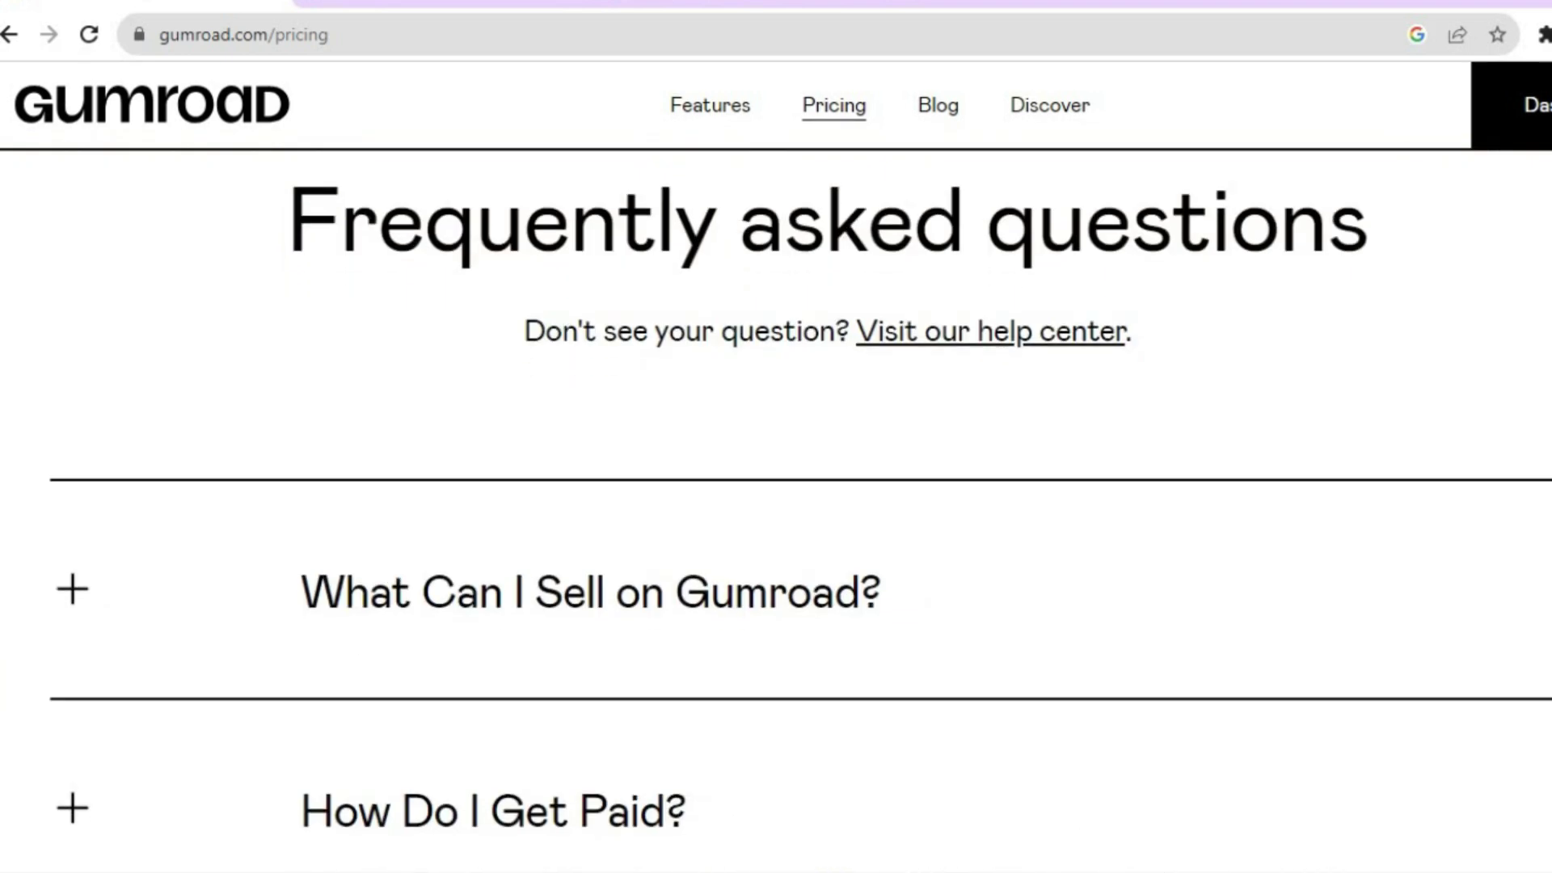
pyautogui.scroll(4, 776, 485)
pyautogui.scroll(5, 776, 485)
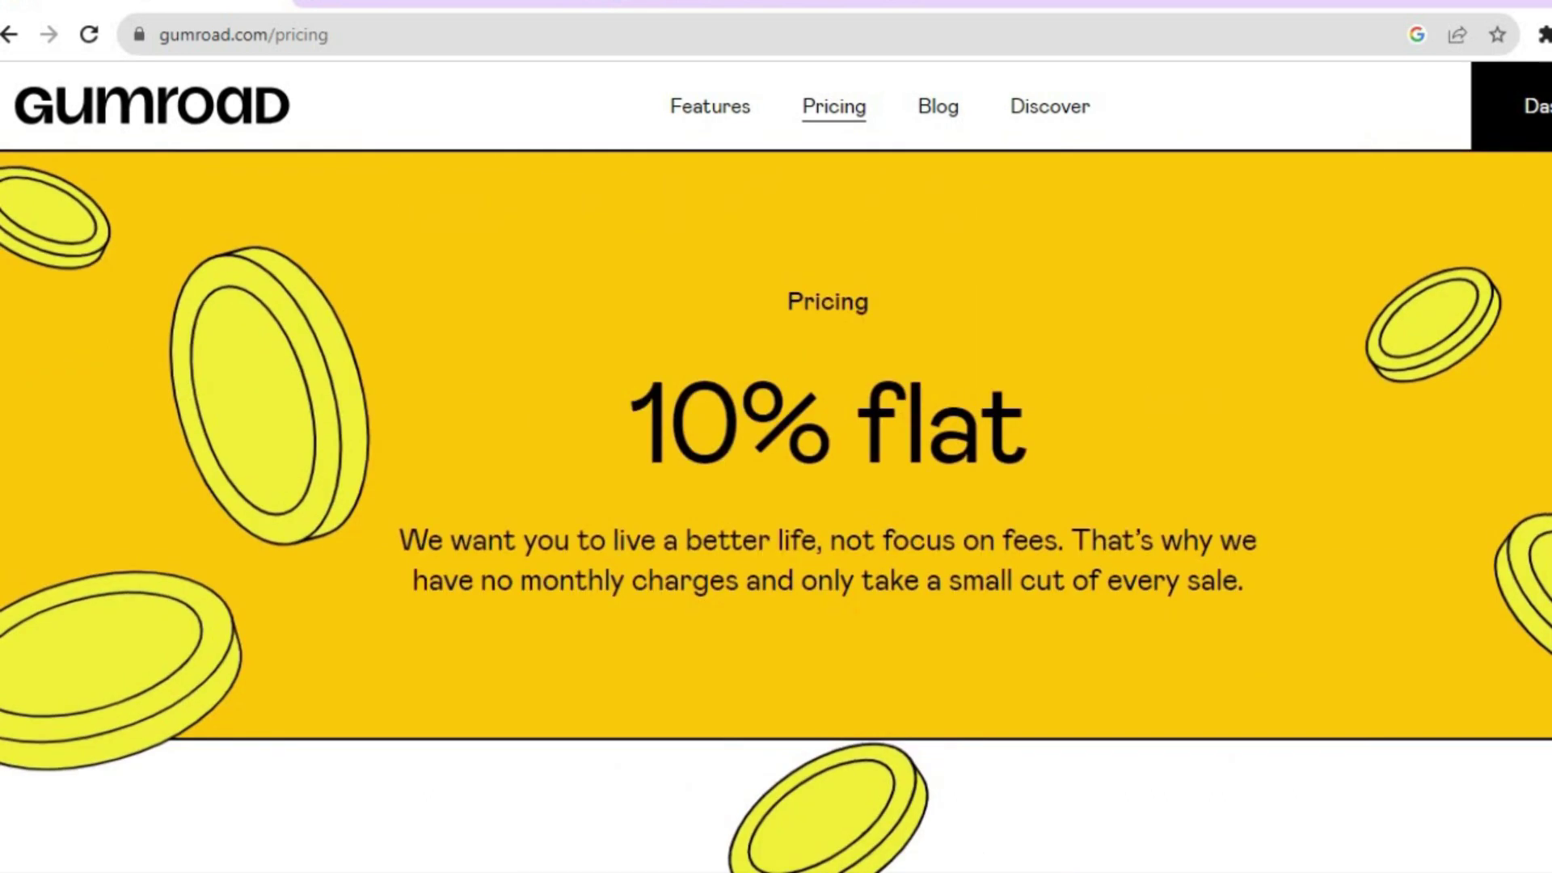
pyautogui.scroll(-3, 775, 485)
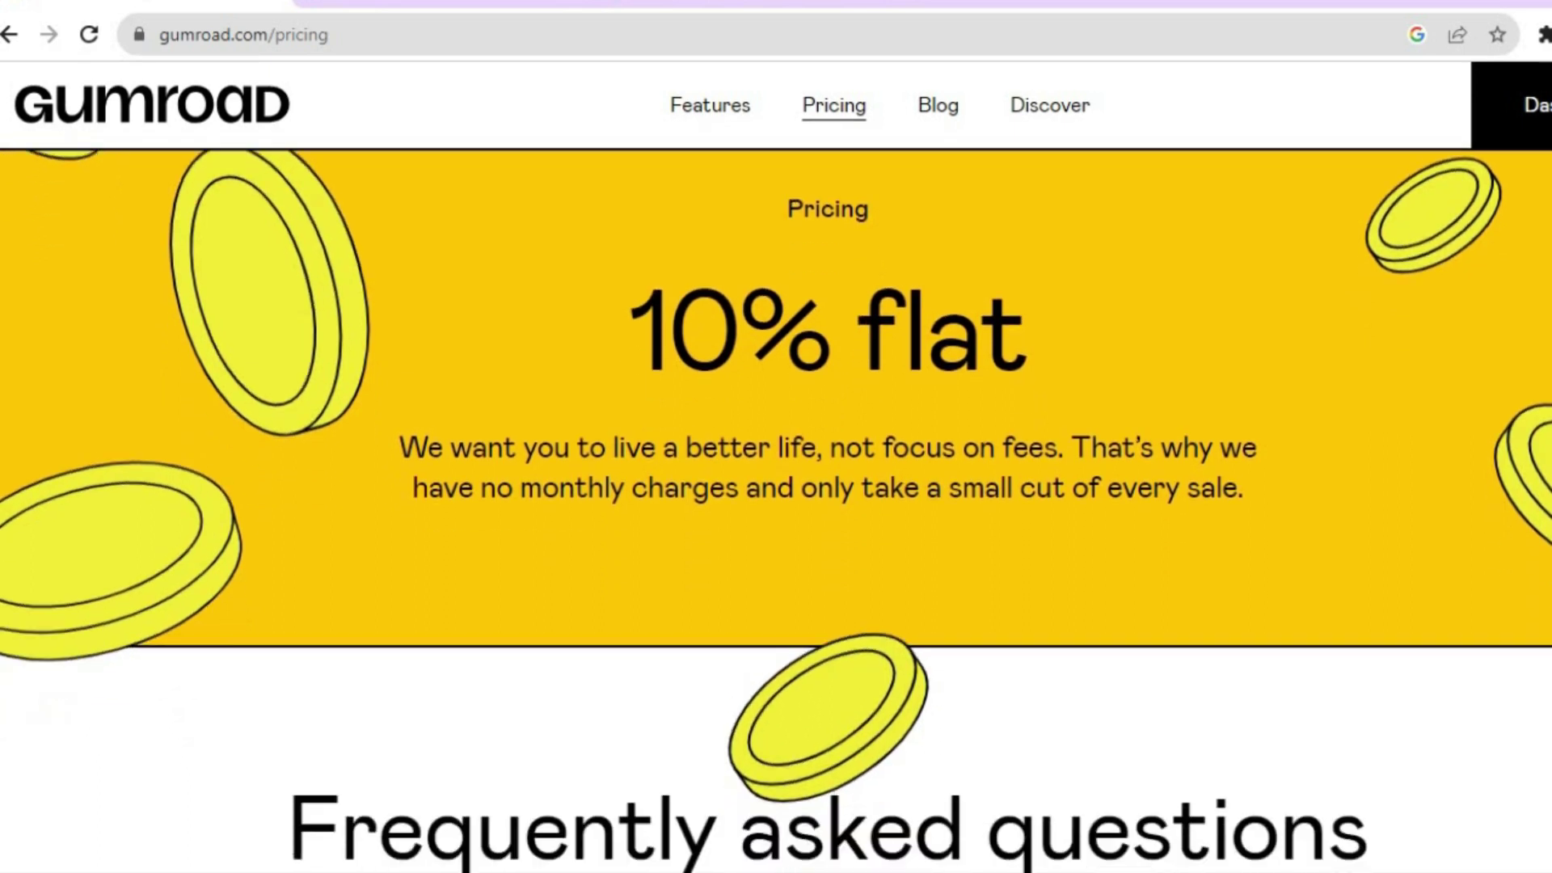
pyautogui.scroll(-5, 776, 495)
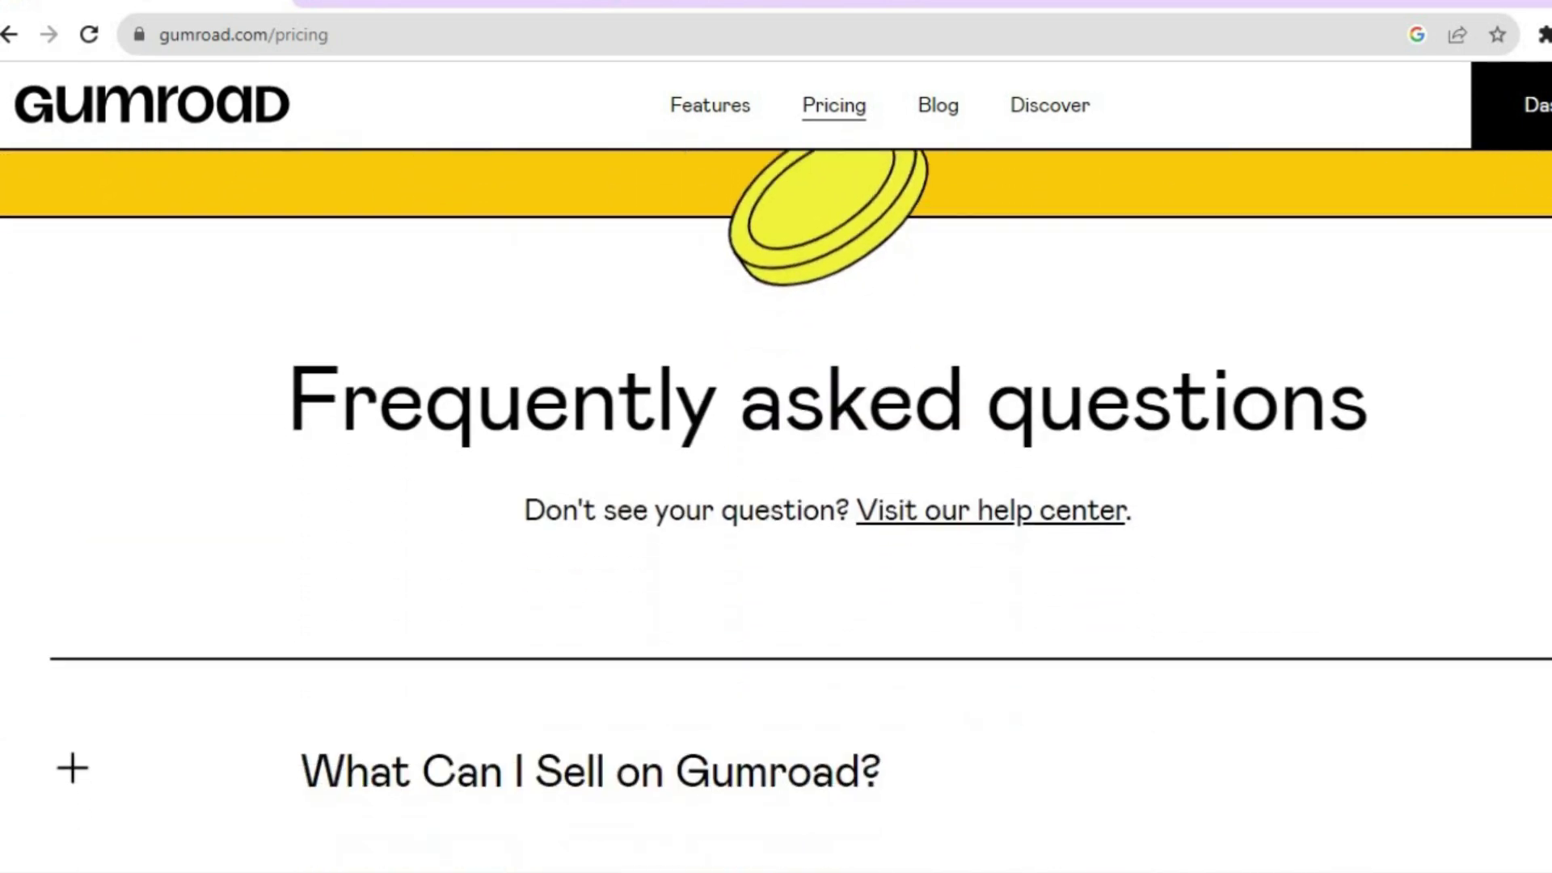
pyautogui.scroll(-5, 776, 509)
pyautogui.scroll(12, 776, 509)
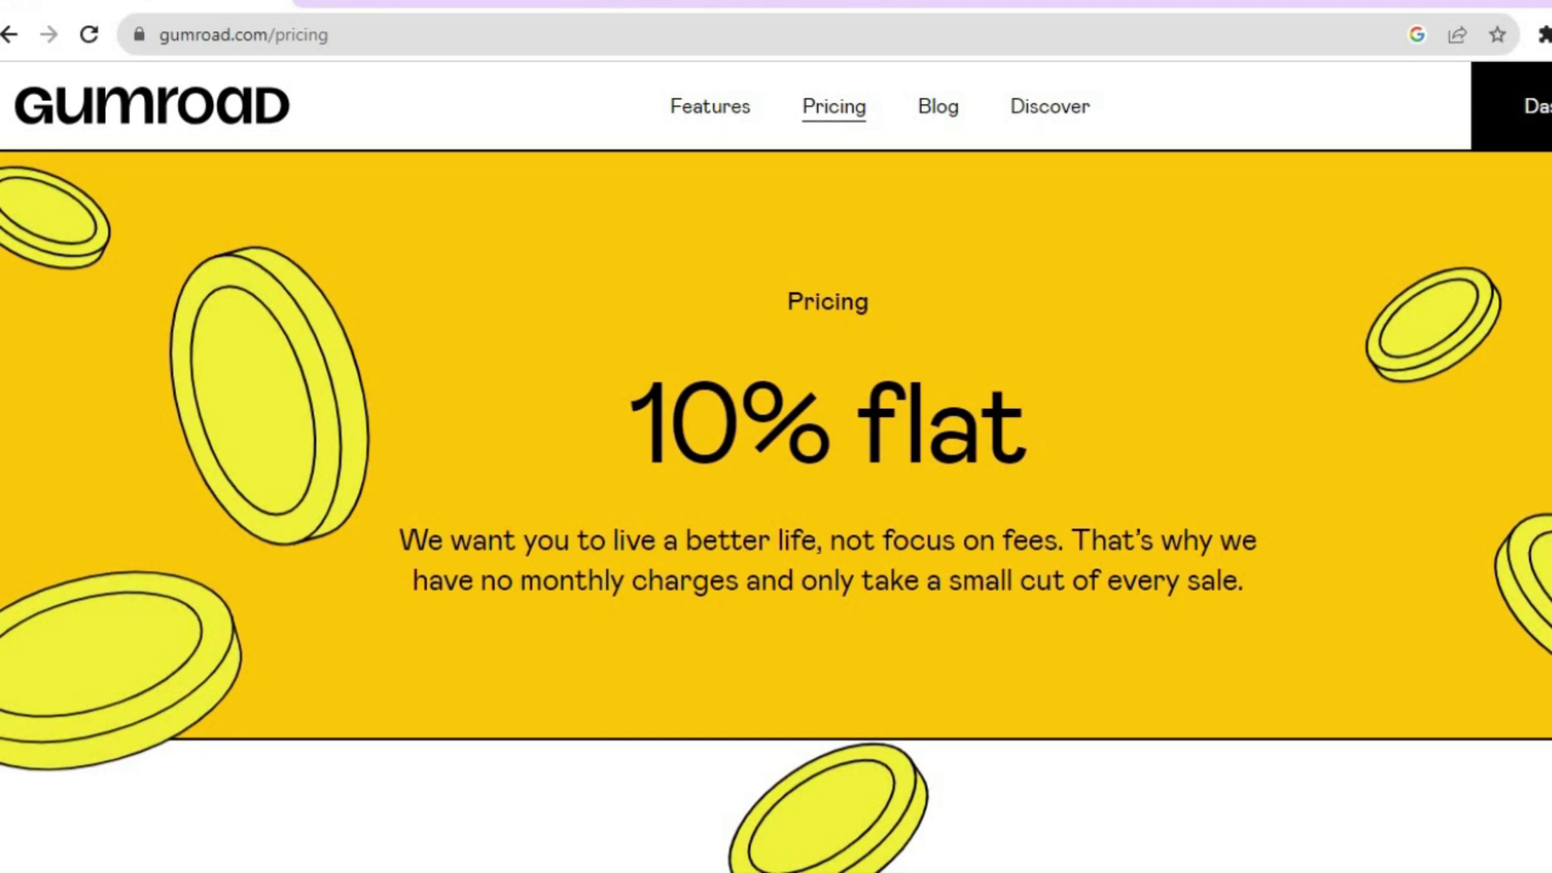
pyautogui.scroll(-4, 776, 494)
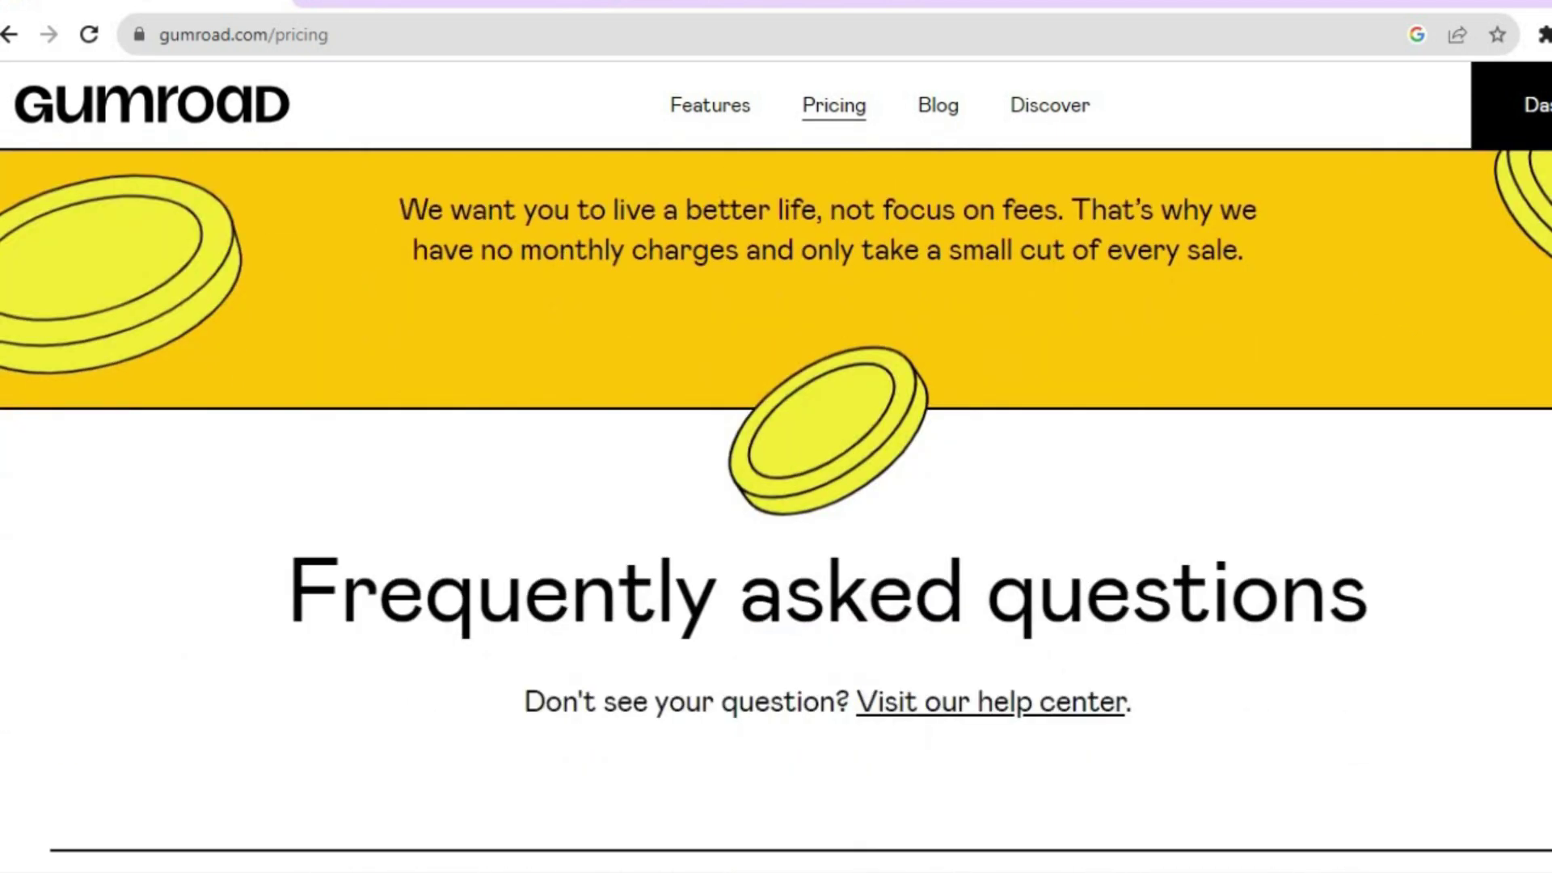
pyautogui.scroll(4, 1395, 232)
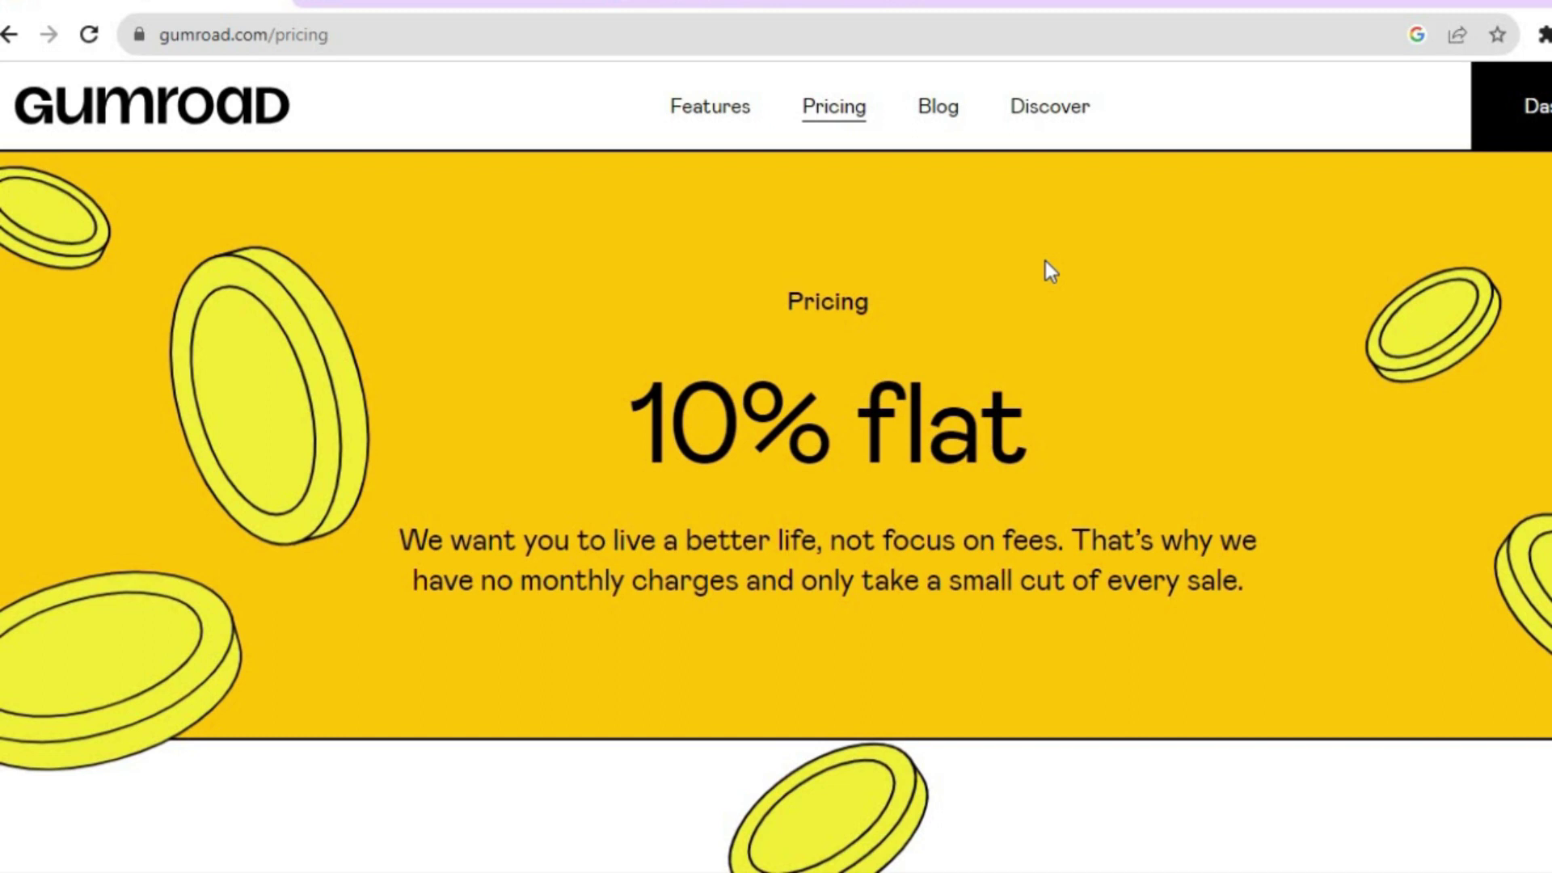
pyautogui.click(434, 8)
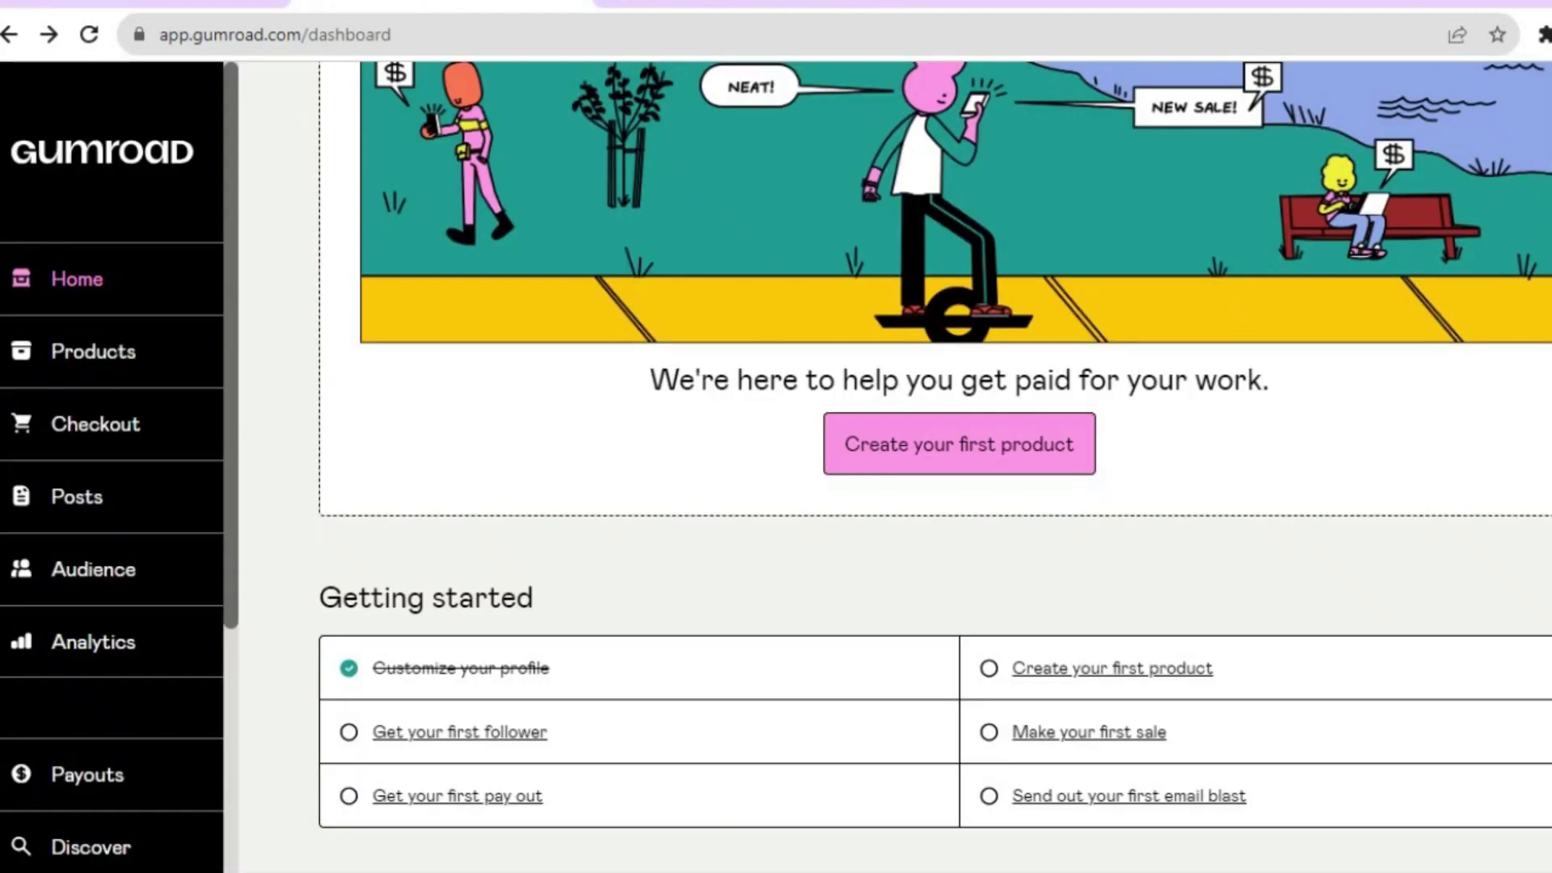
pyautogui.scroll(5, 936, 467)
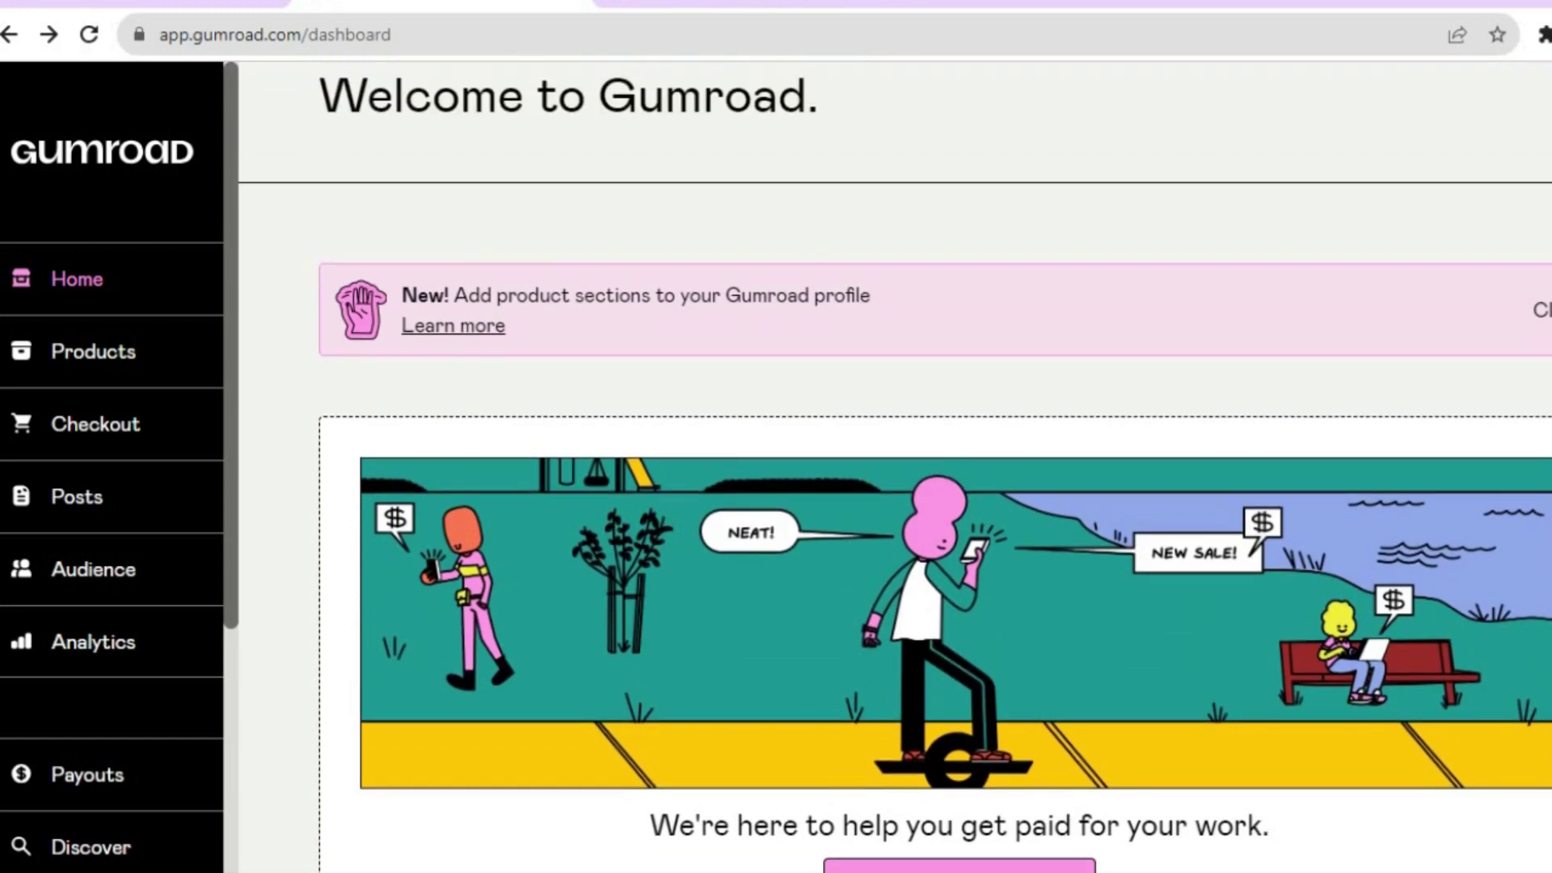
pyautogui.scroll(1, 895, 473)
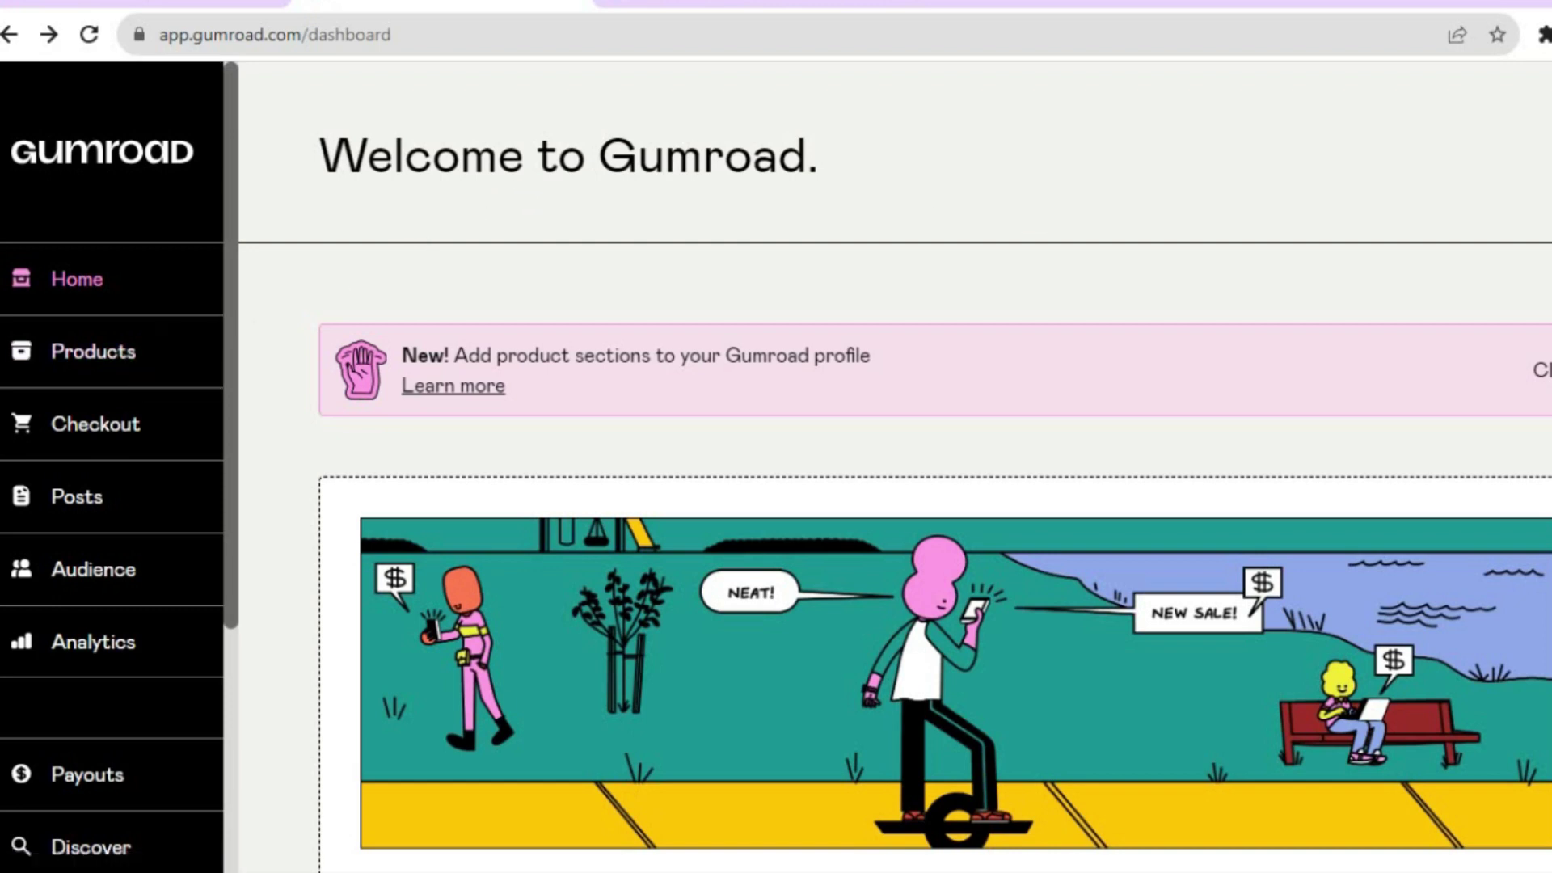
pyautogui.scroll(-1, 894, 497)
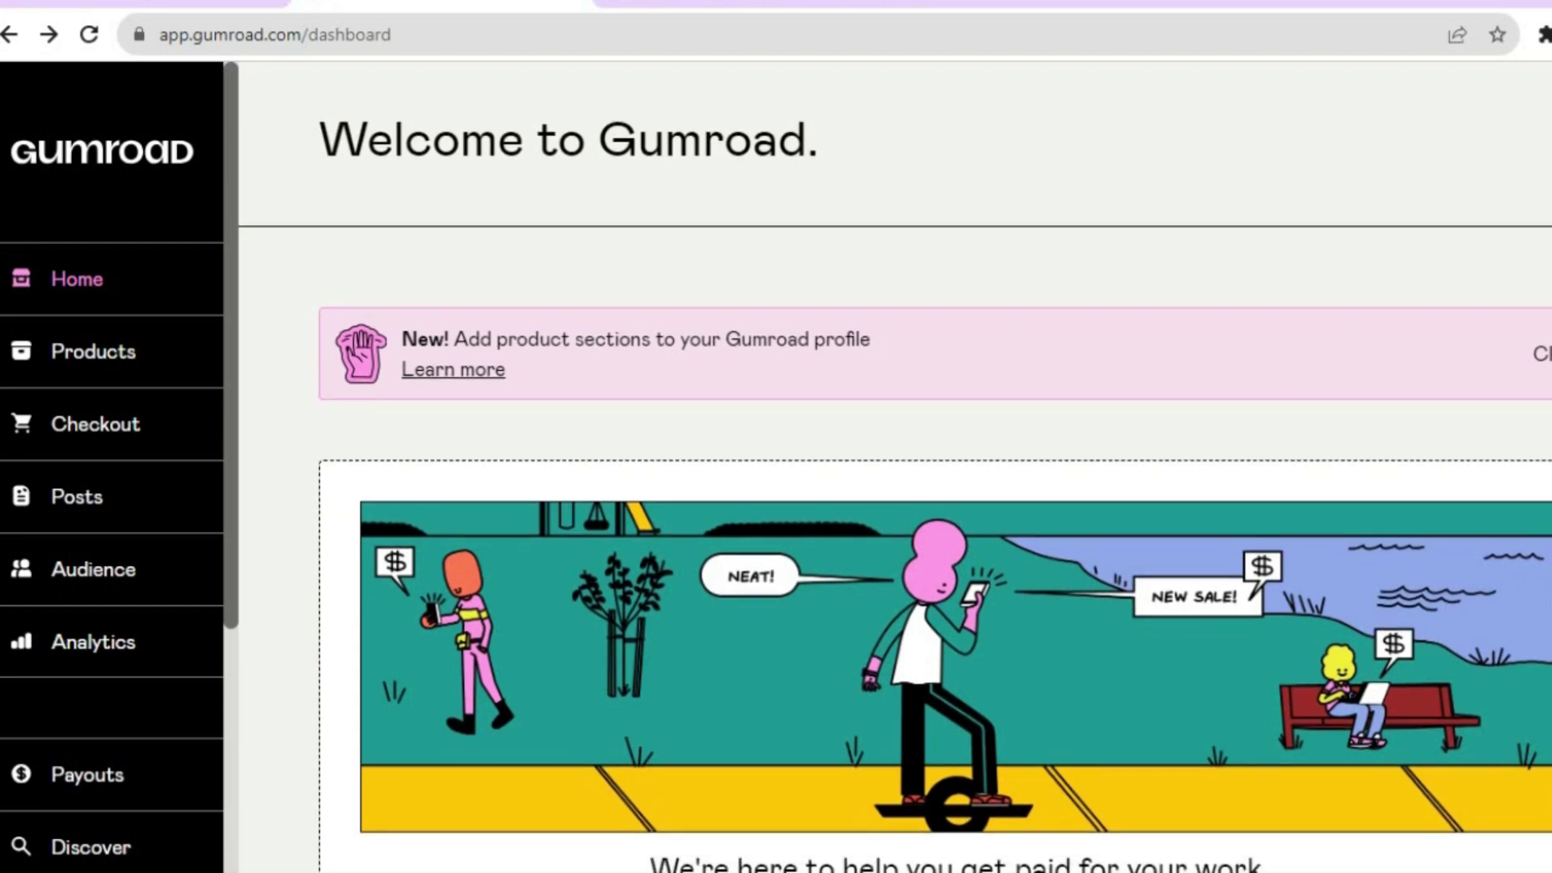
pyautogui.scroll(-5, 895, 484)
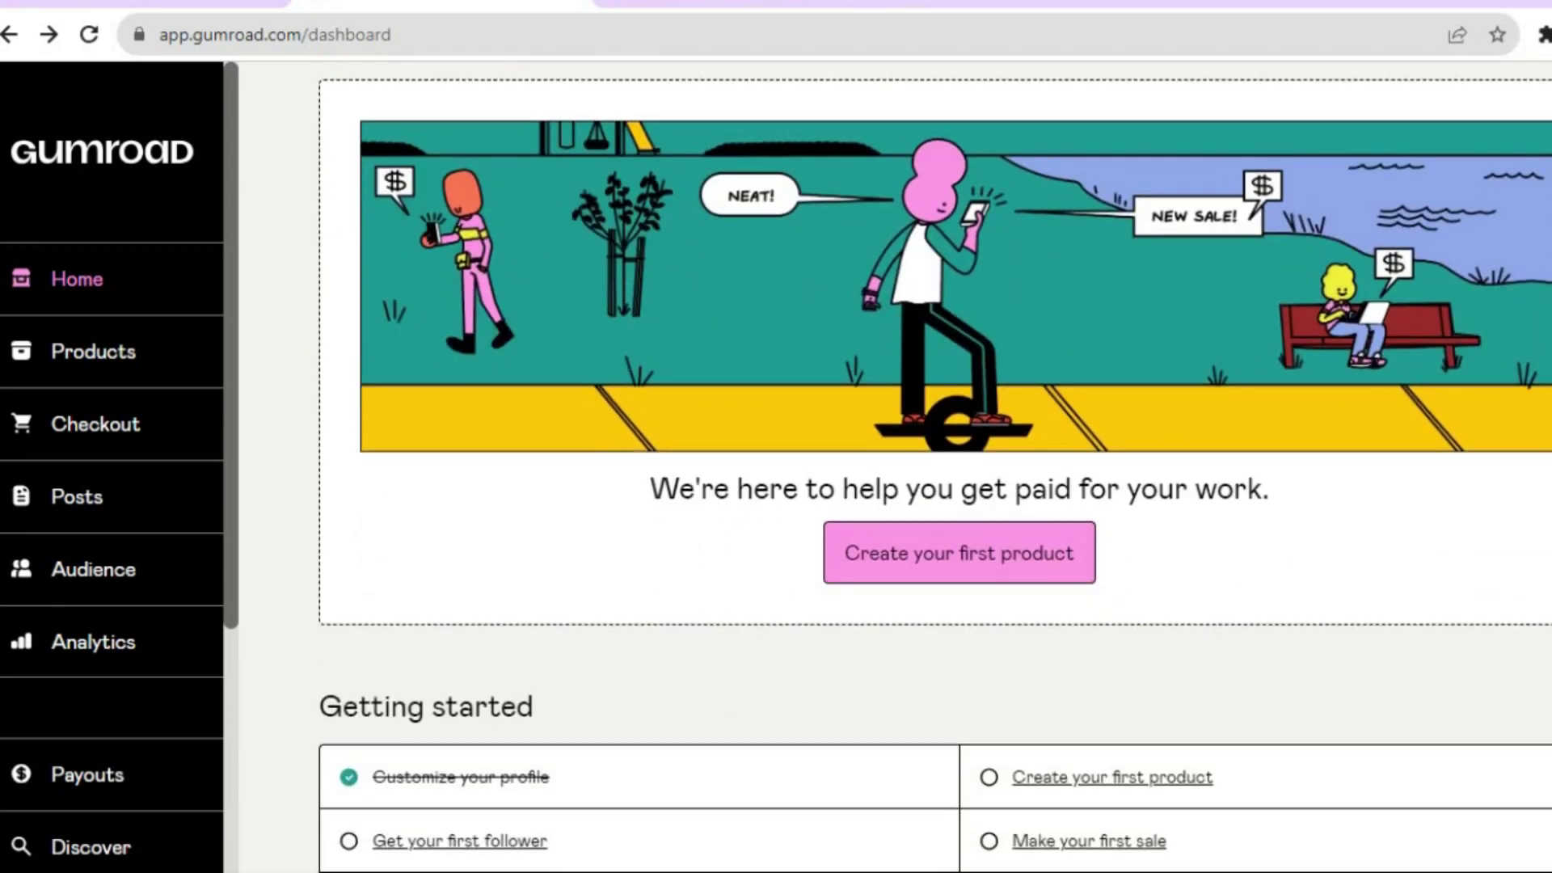
# Step: Create a Course or tutorial product named SIMPLE ANSWERS, priced at $10 USD, and continue to Customize
pyautogui.click(966, 550)
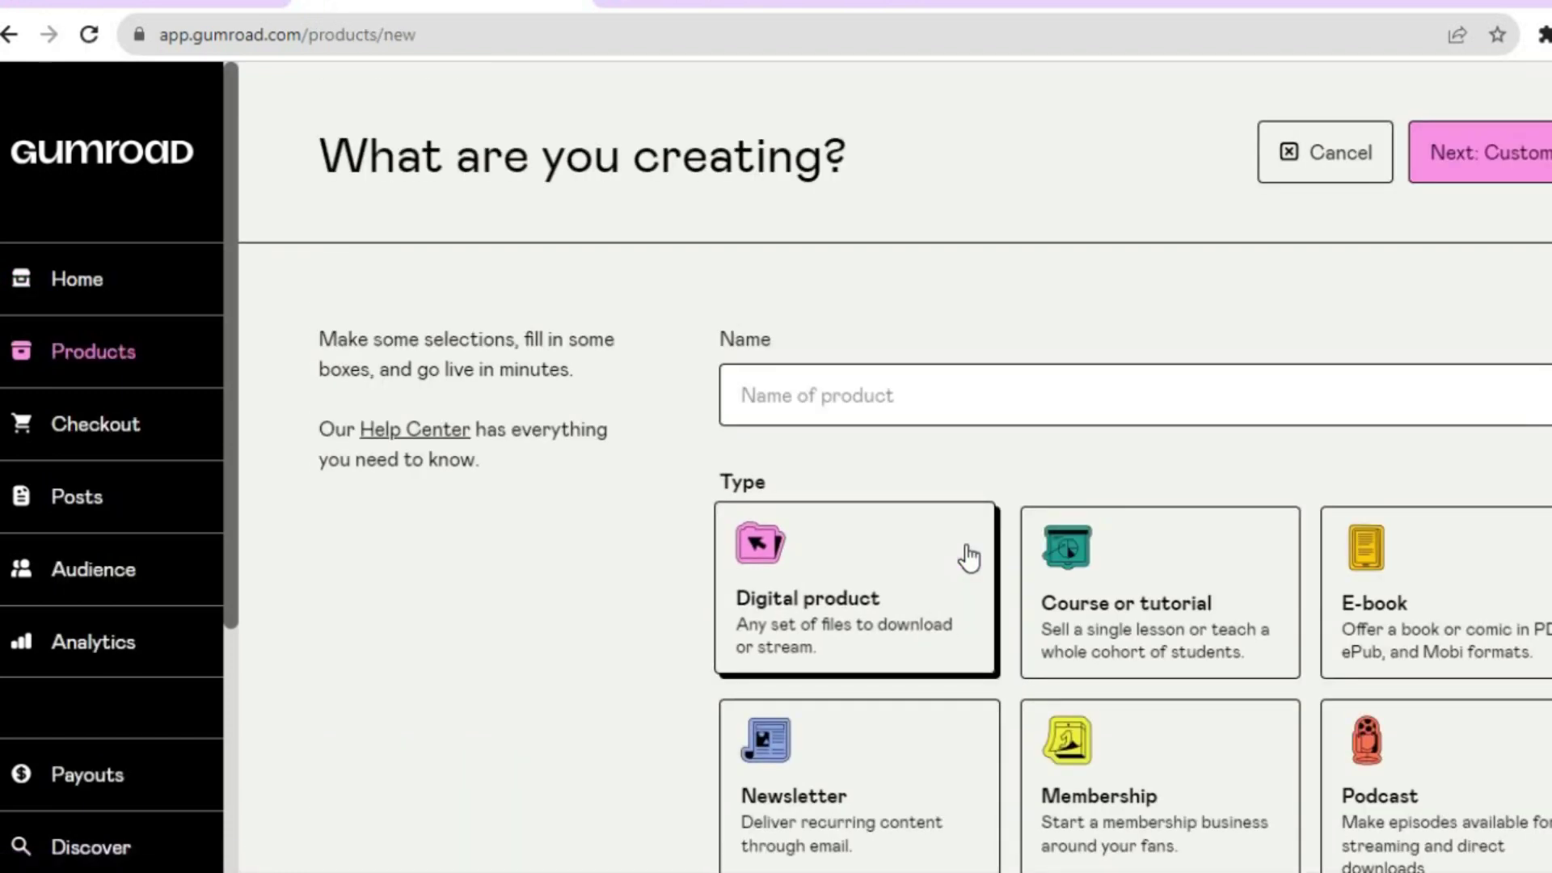
pyautogui.click(874, 400)
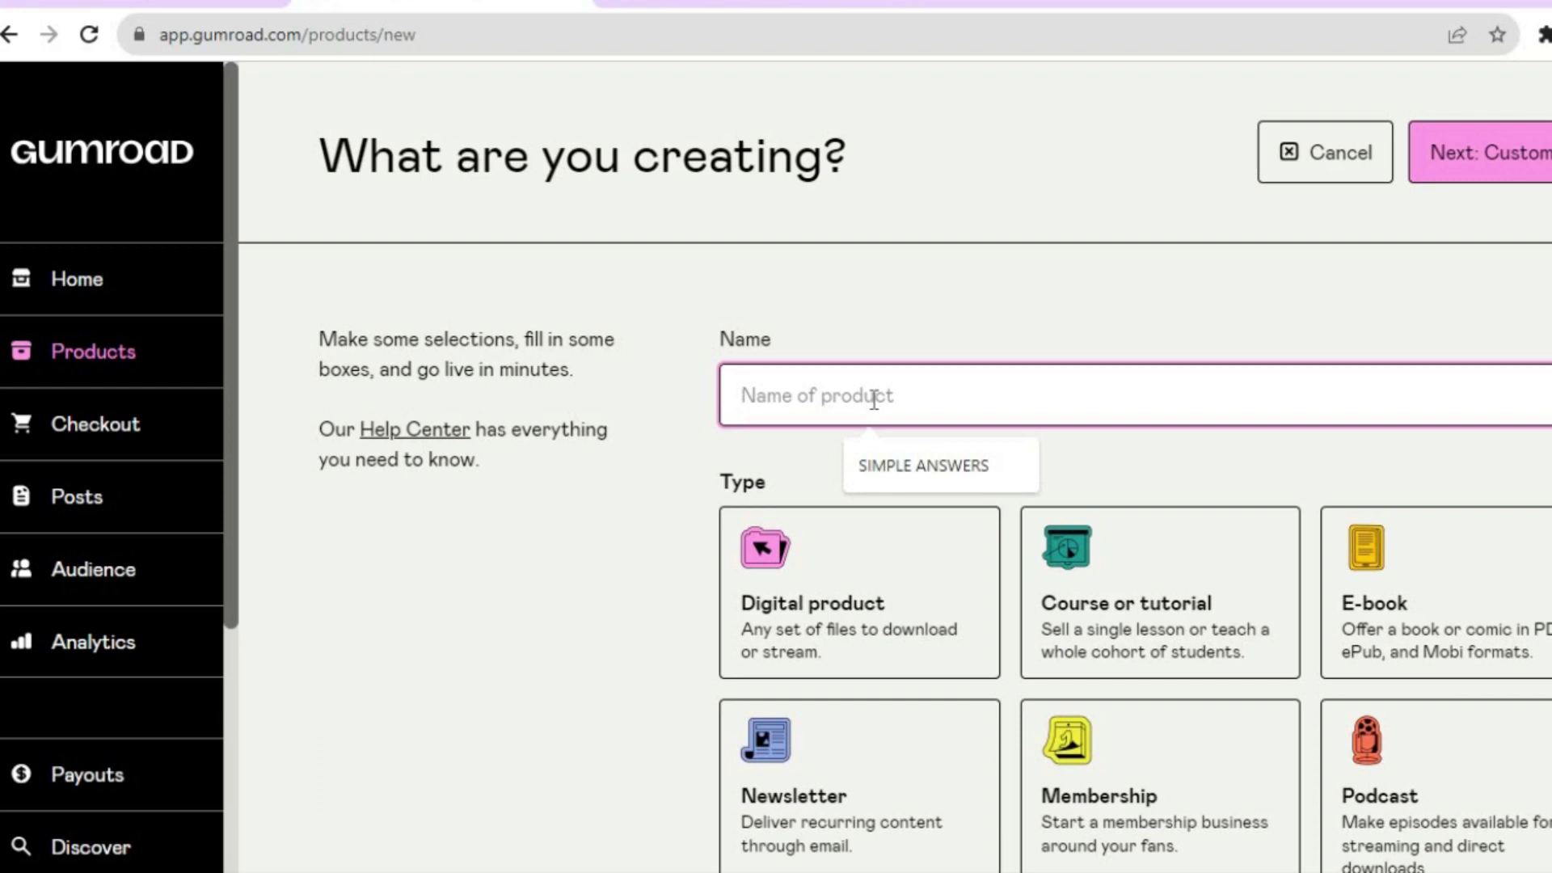
pyautogui.click(894, 458)
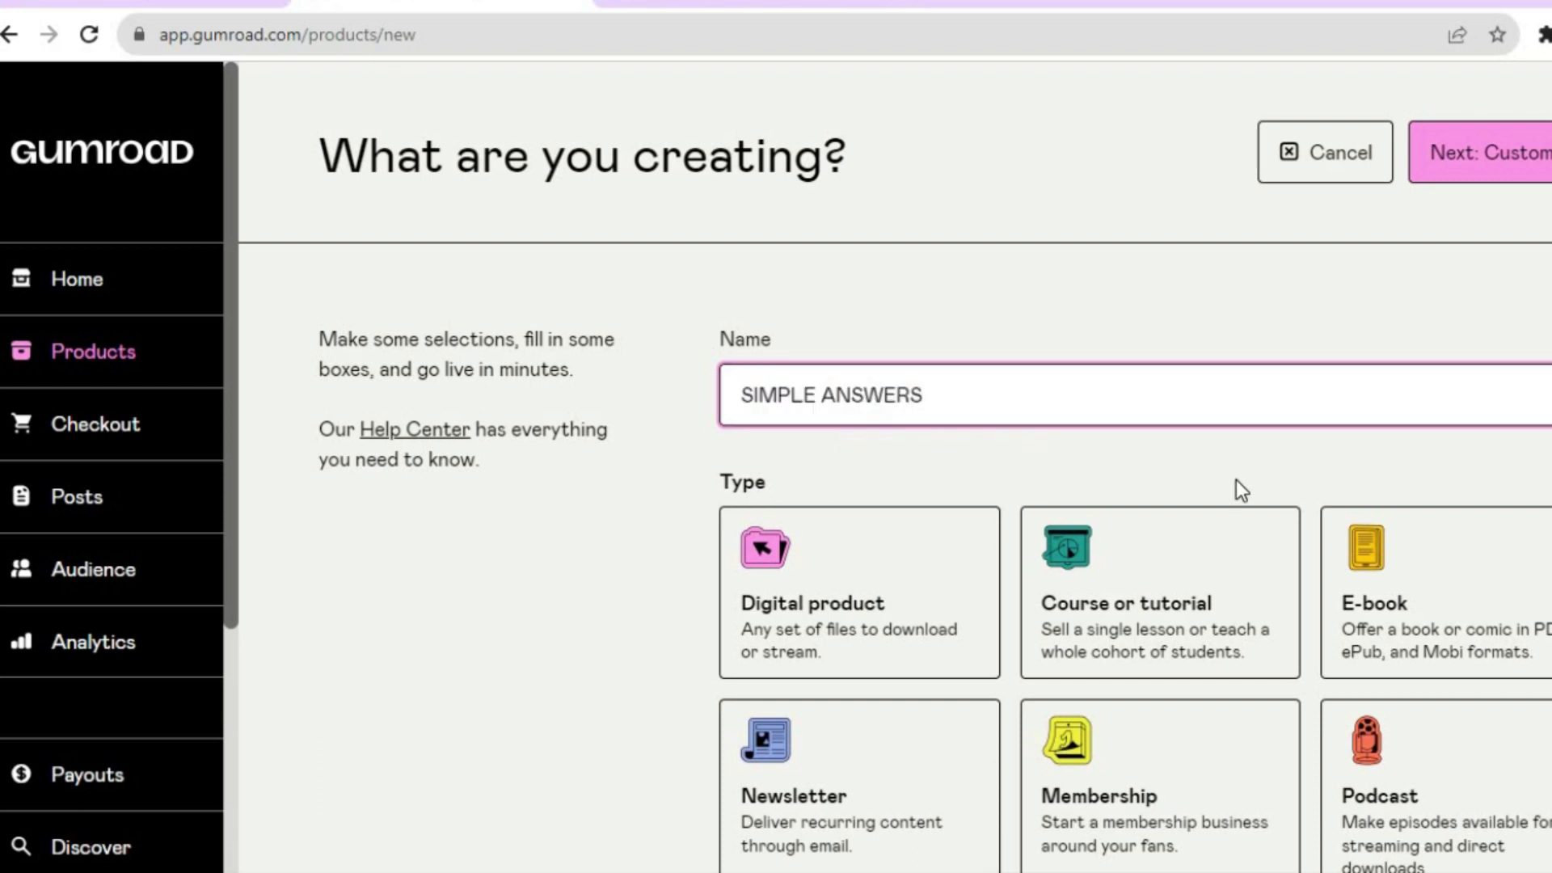
pyautogui.click(1194, 610)
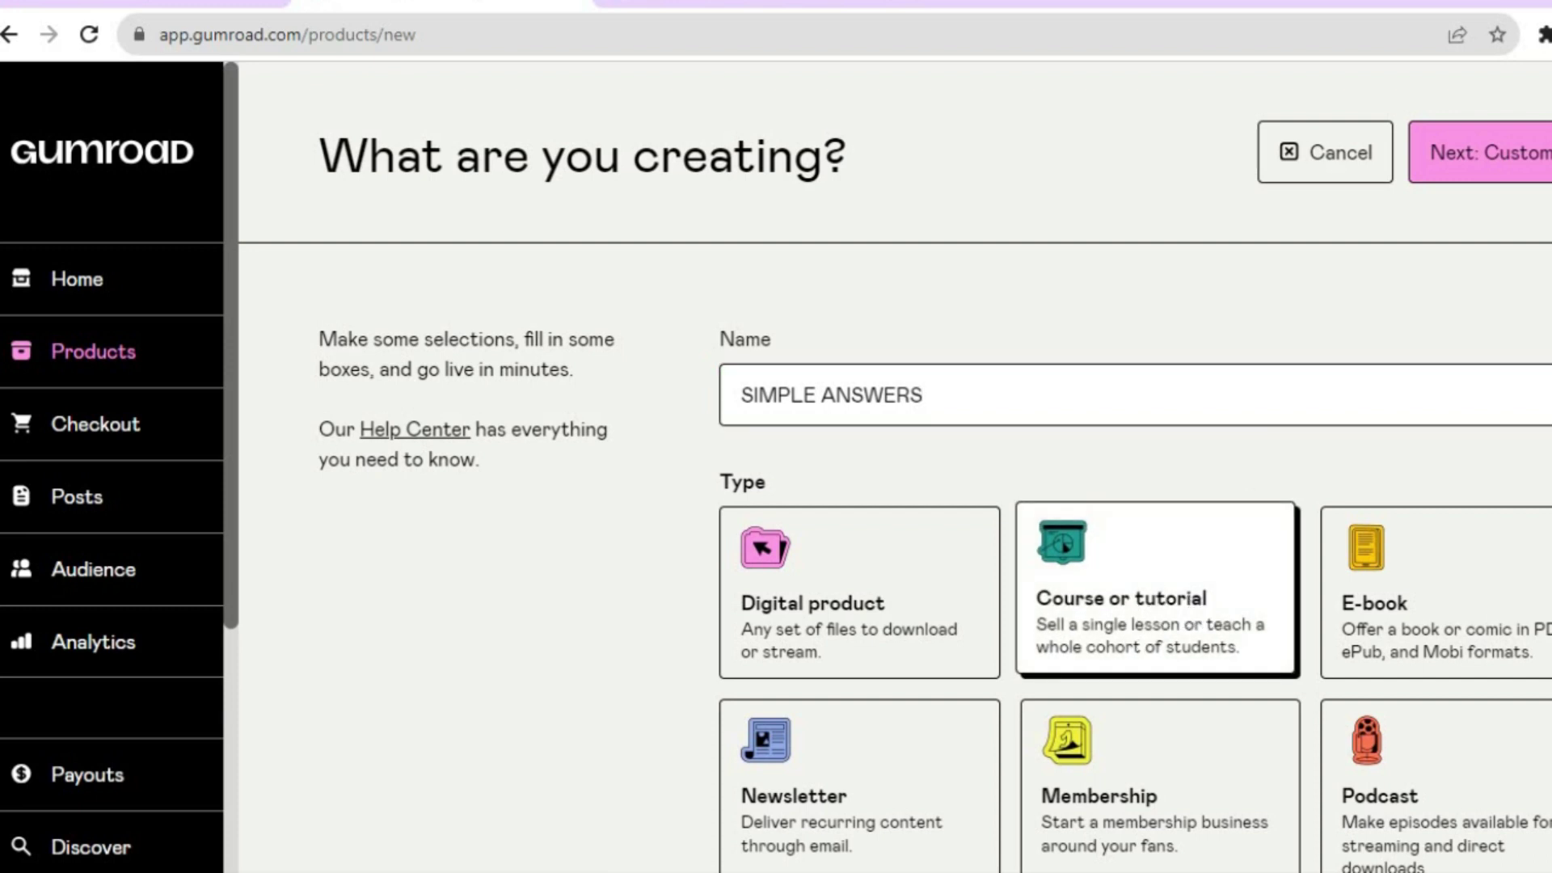
pyautogui.scroll(-5, 894, 467)
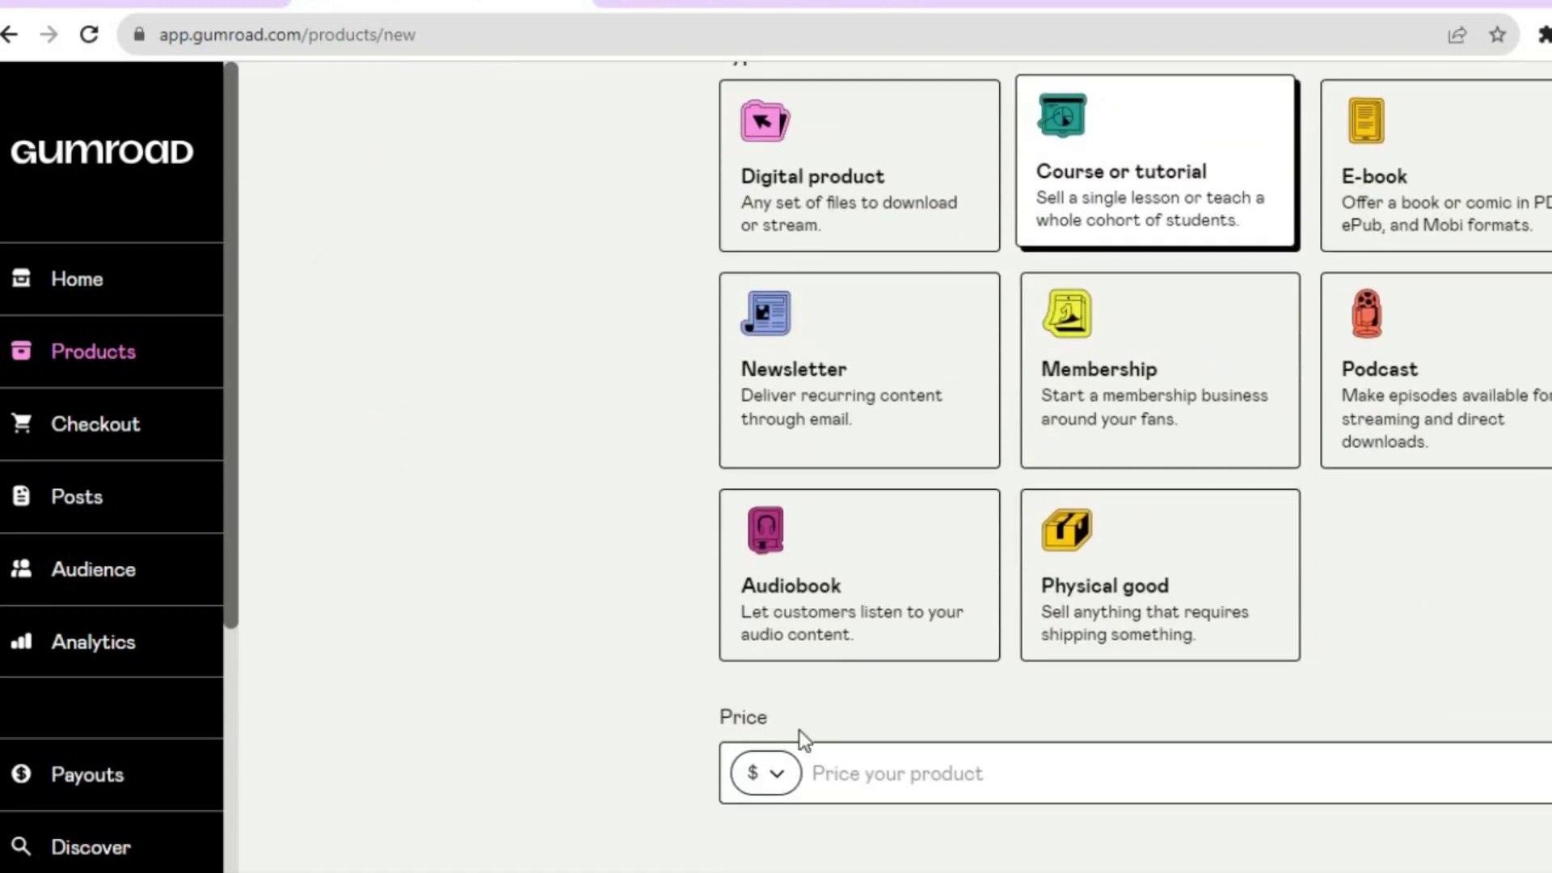
pyautogui.click(778, 781)
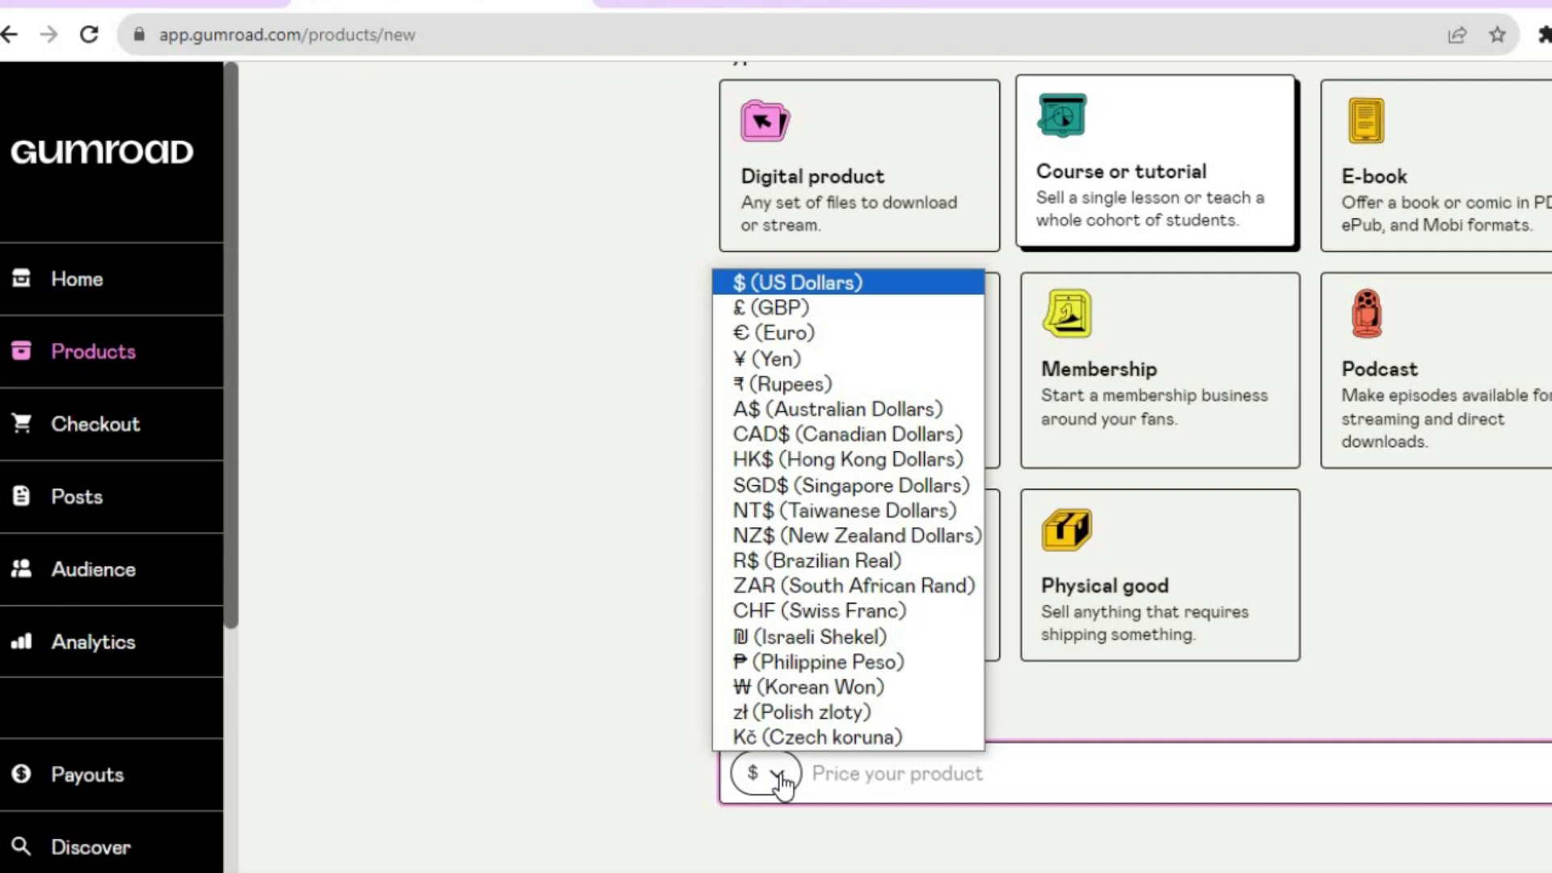
pyautogui.click(779, 778)
pyautogui.click(883, 778)
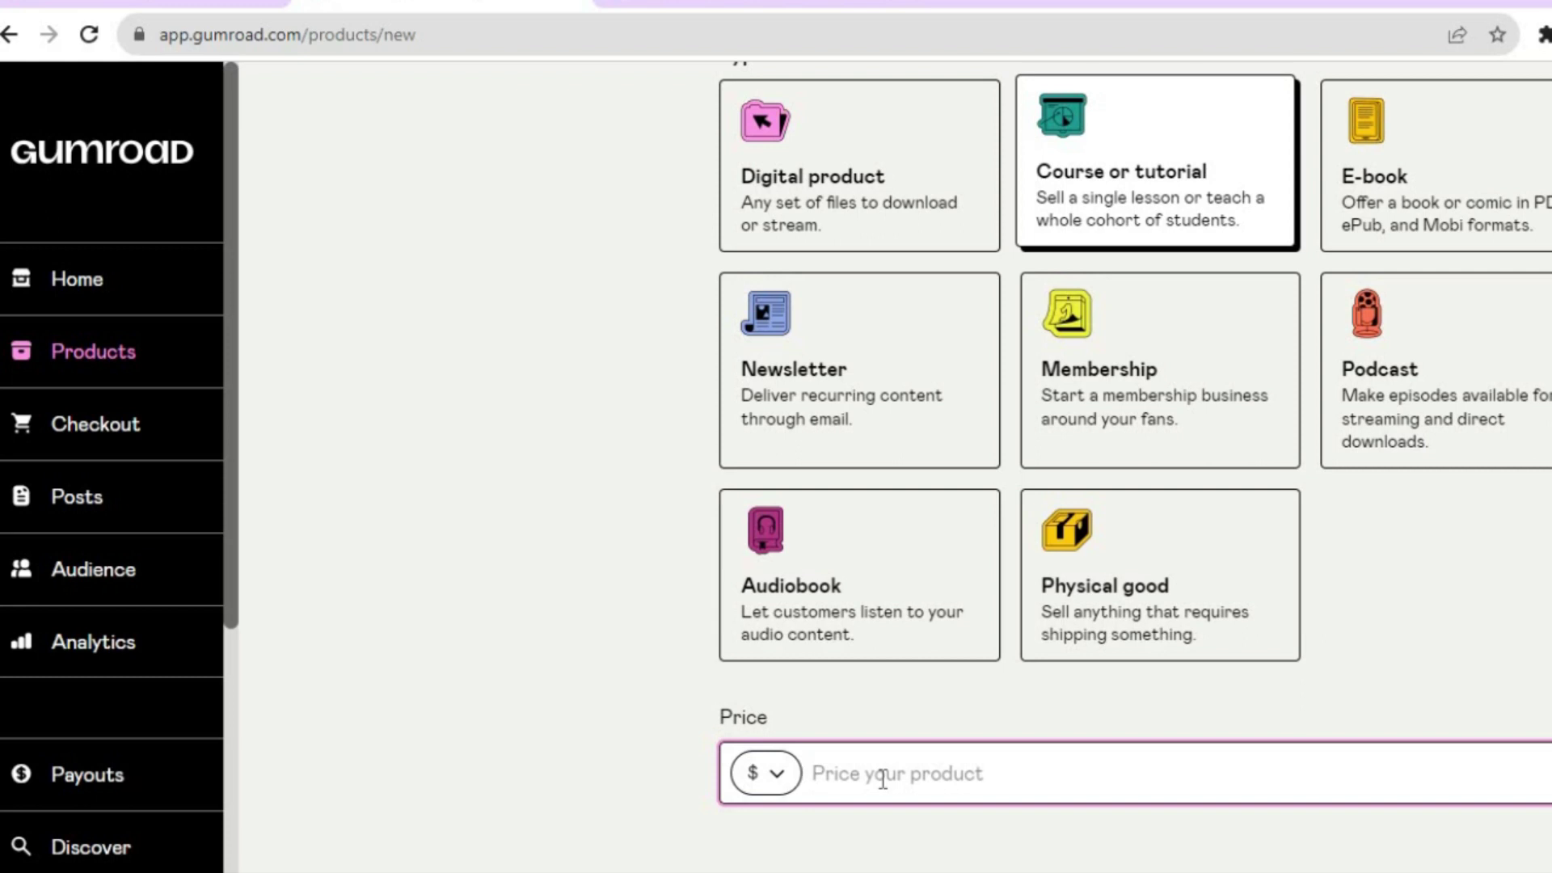
pyautogui.write('10')
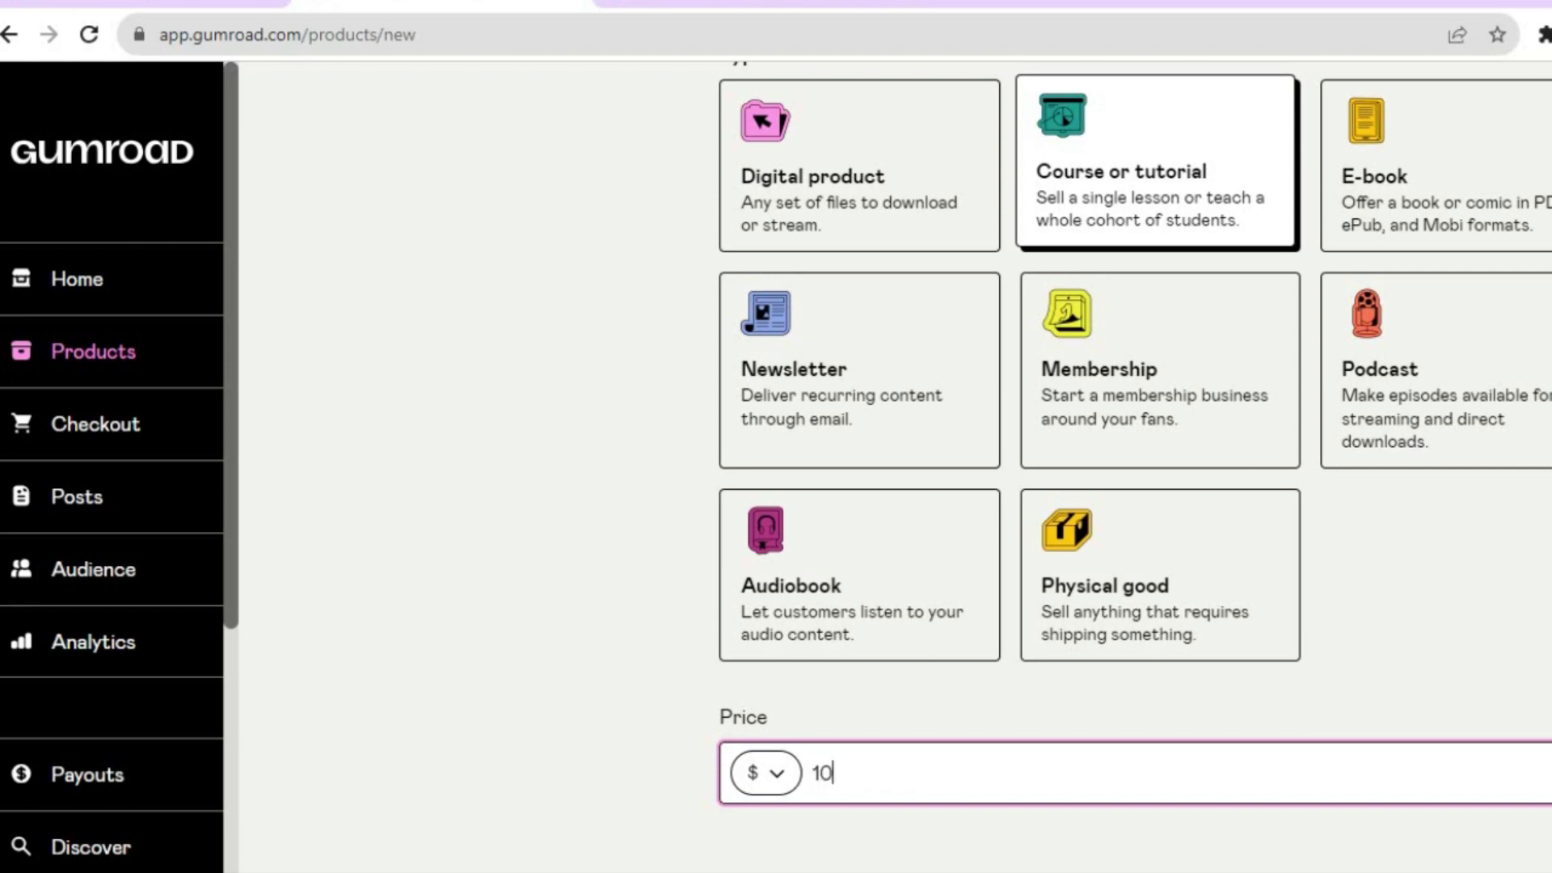
pyautogui.scroll(5, 895, 466)
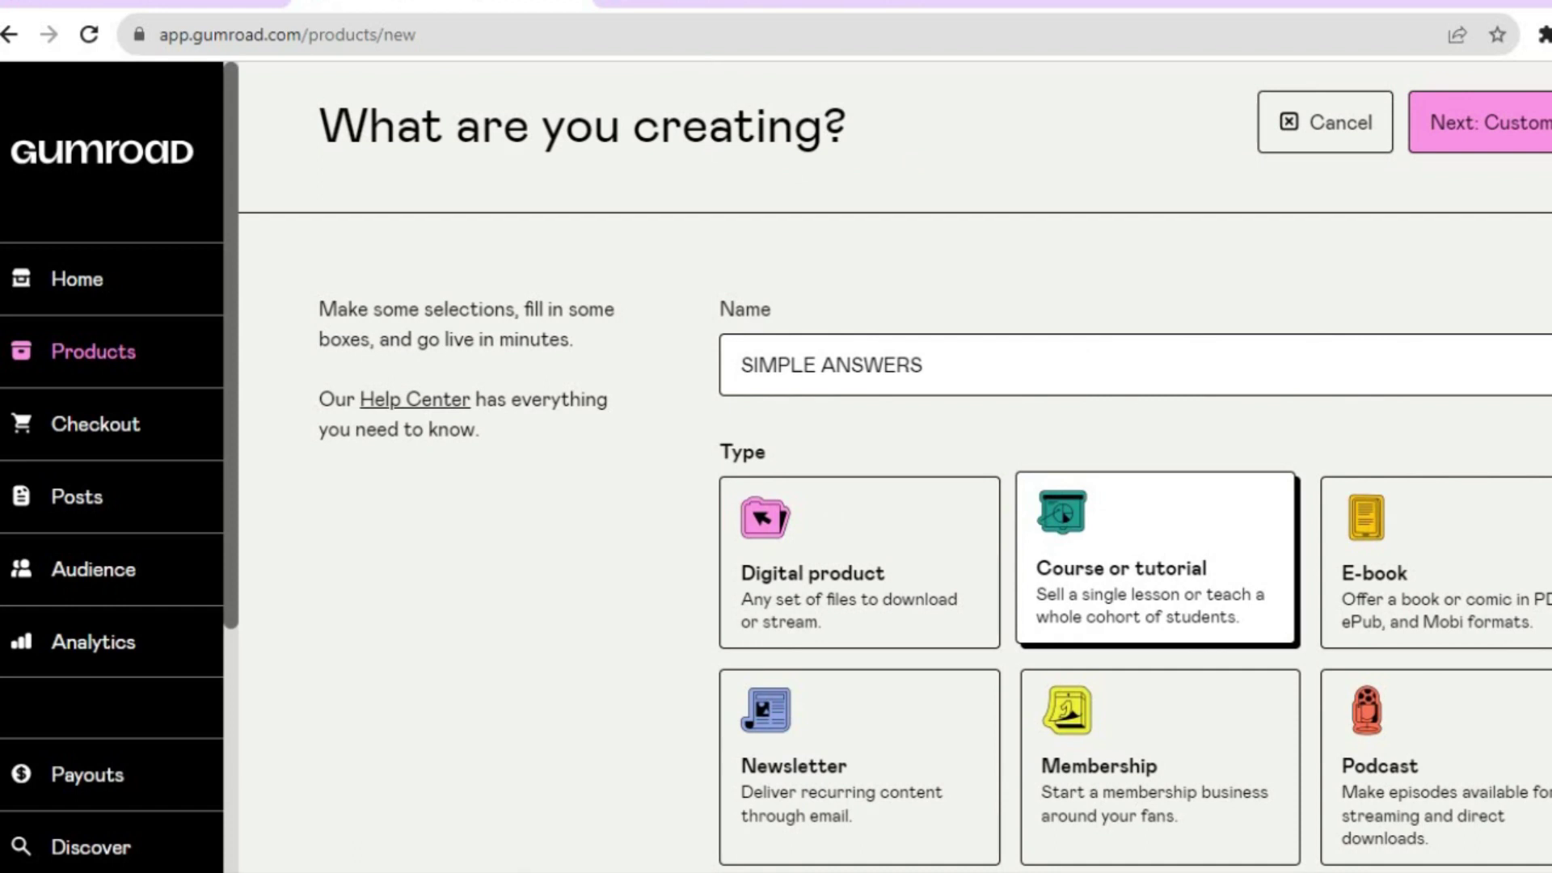
pyautogui.click(1495, 121)
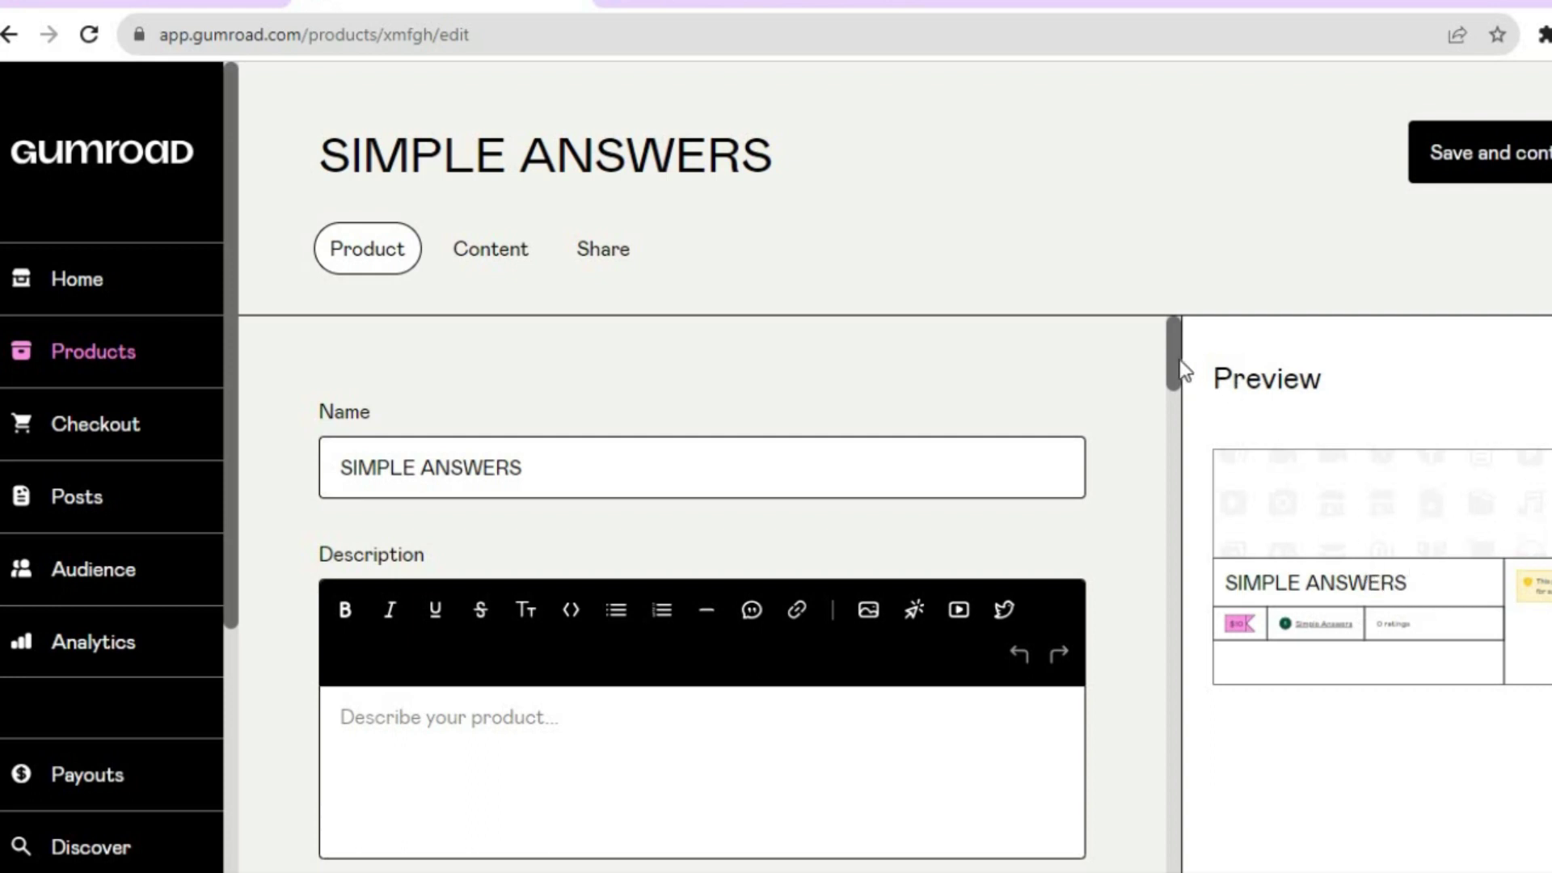
pyautogui.moveTo(1175, 370); pyautogui.dragTo(1175, 391)
pyautogui.click(658, 492)
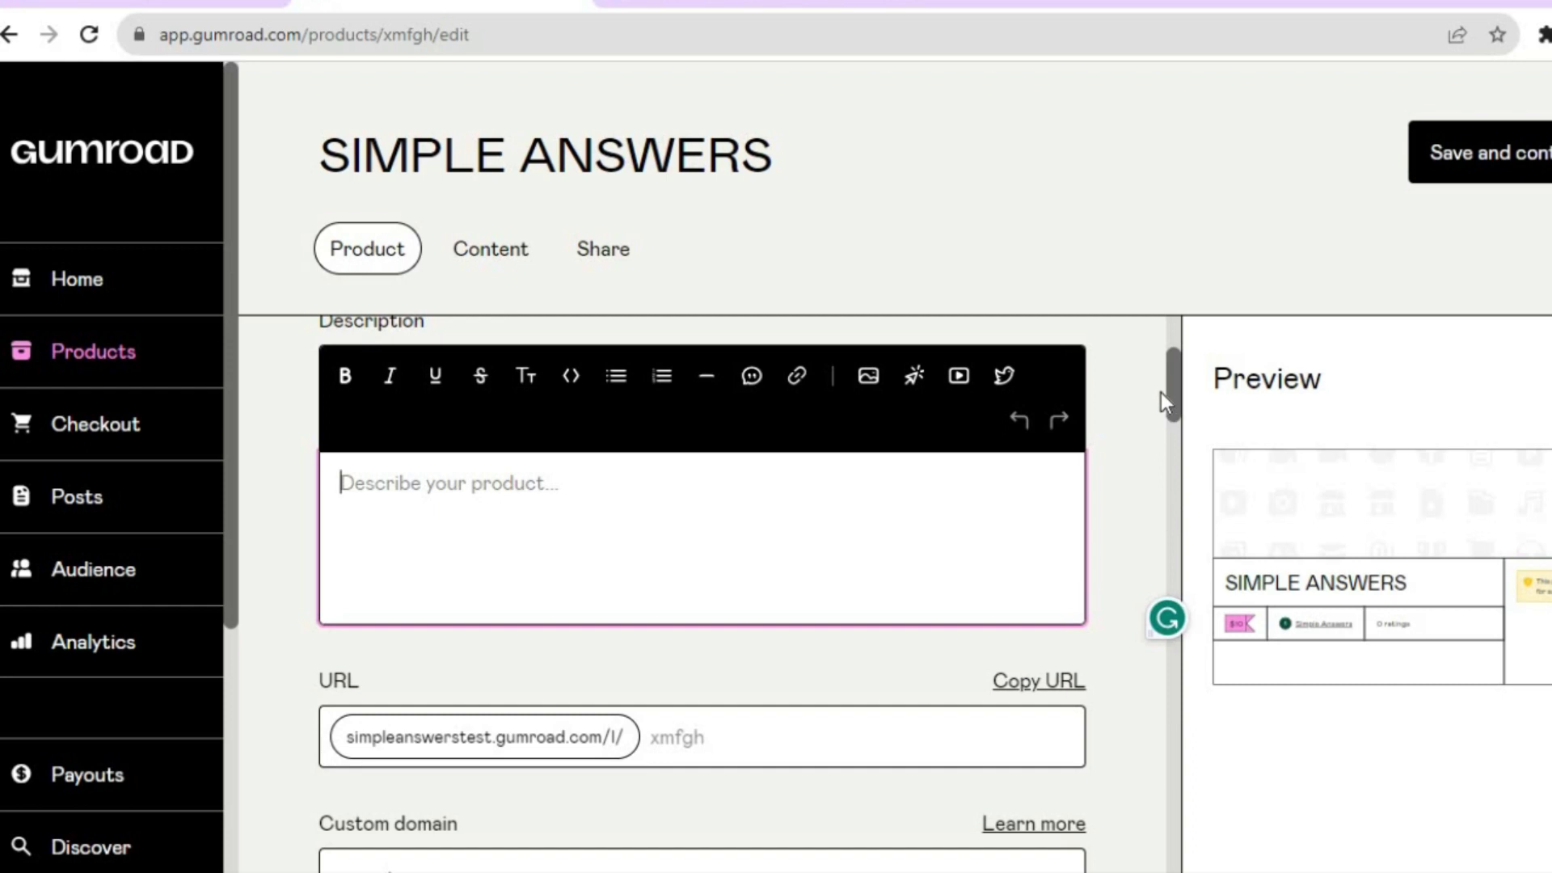
pyautogui.moveTo(1179, 386); pyautogui.dragTo(1175, 414)
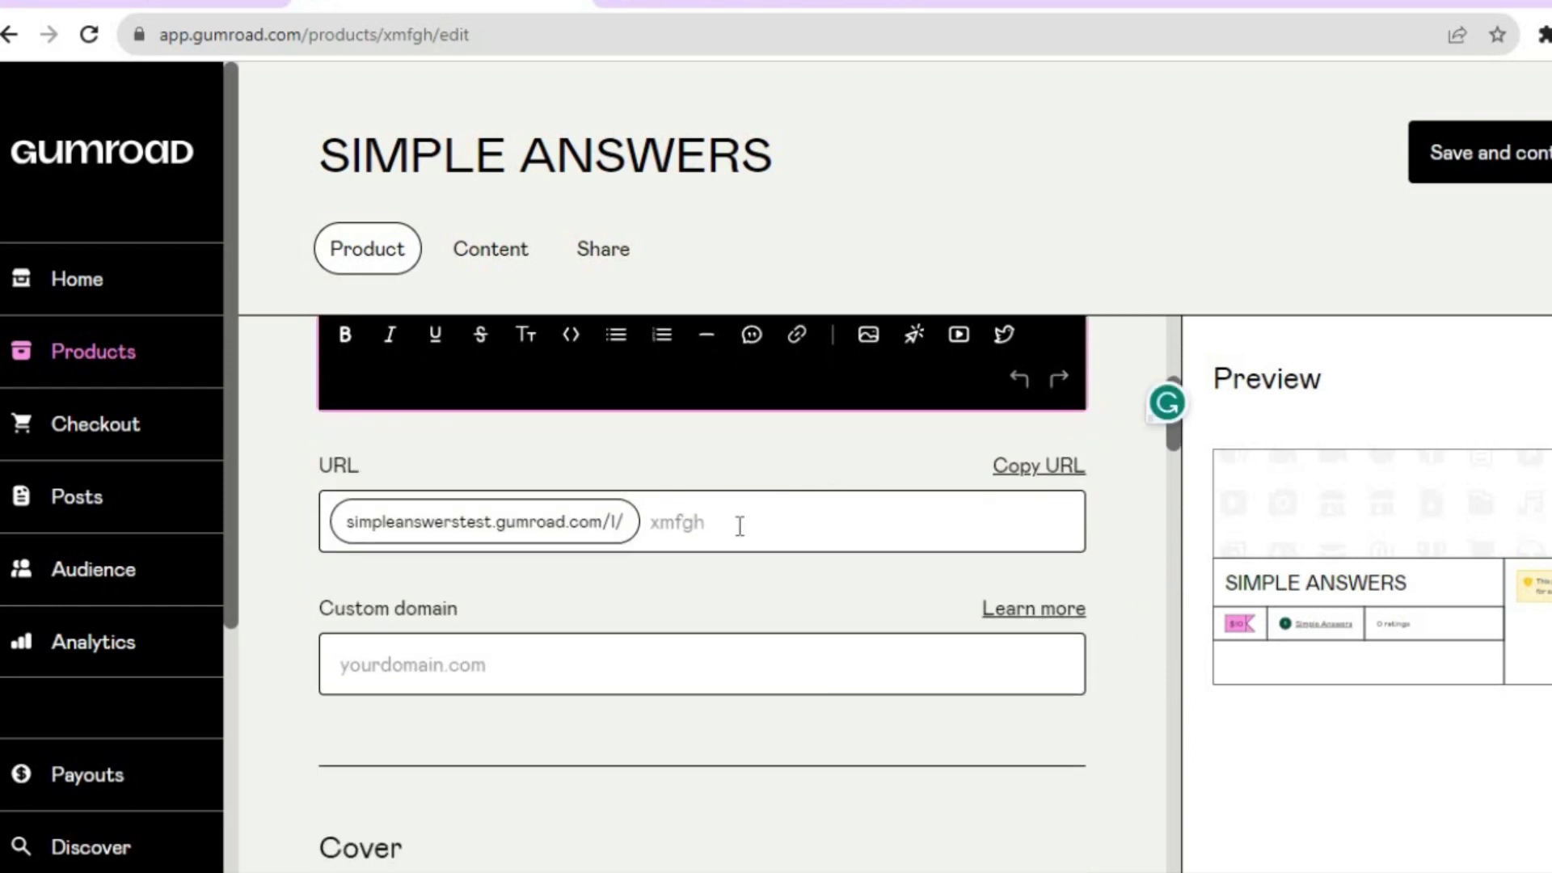
pyautogui.click(610, 673)
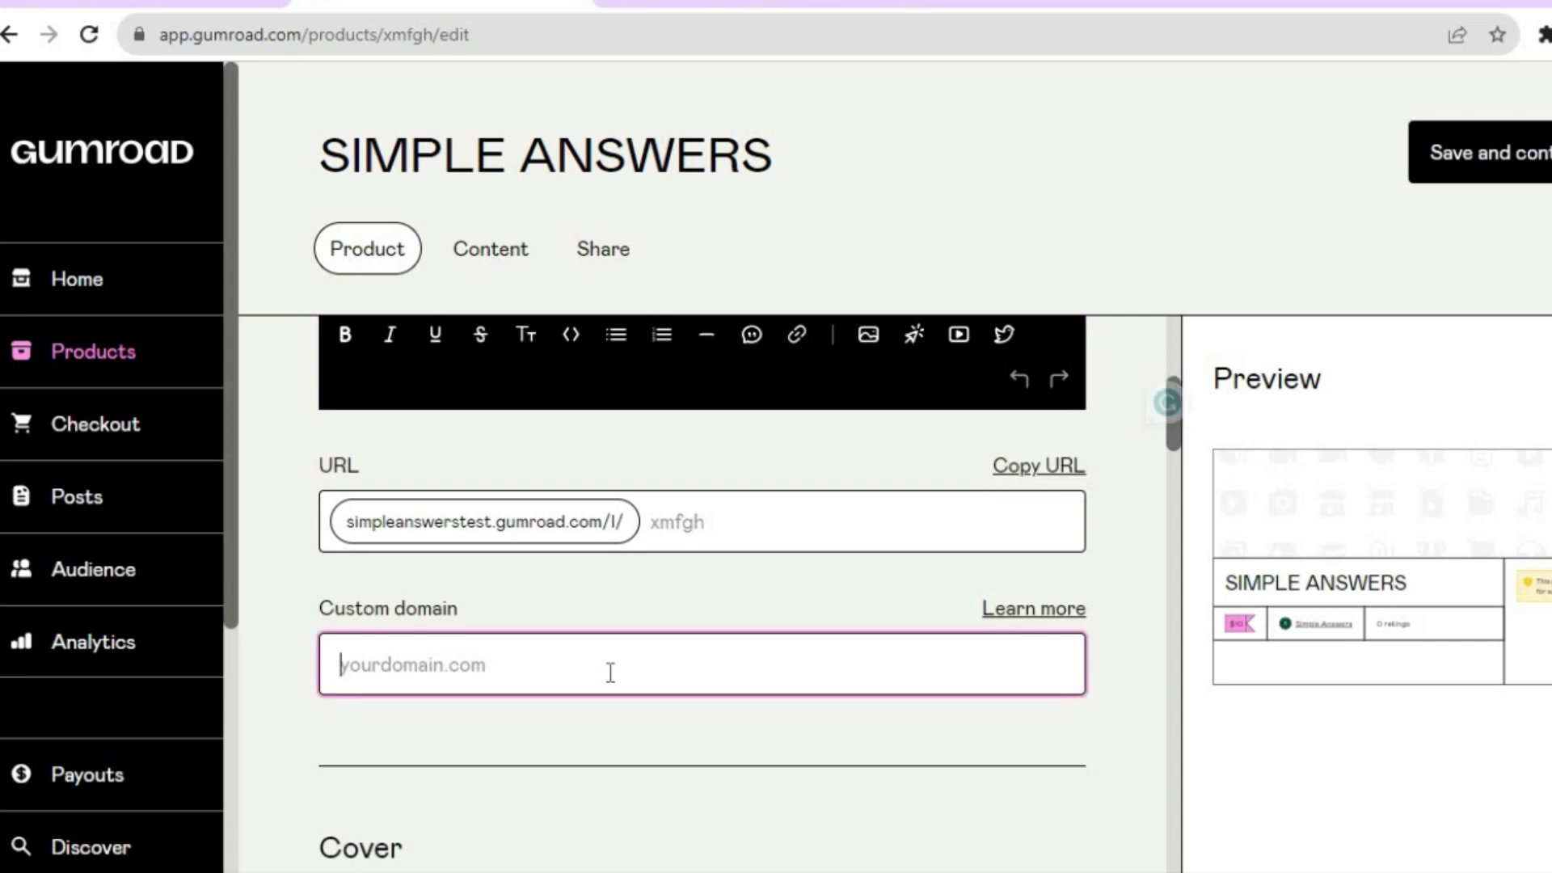
pyautogui.moveTo(1176, 425); pyautogui.dragTo(1175, 490)
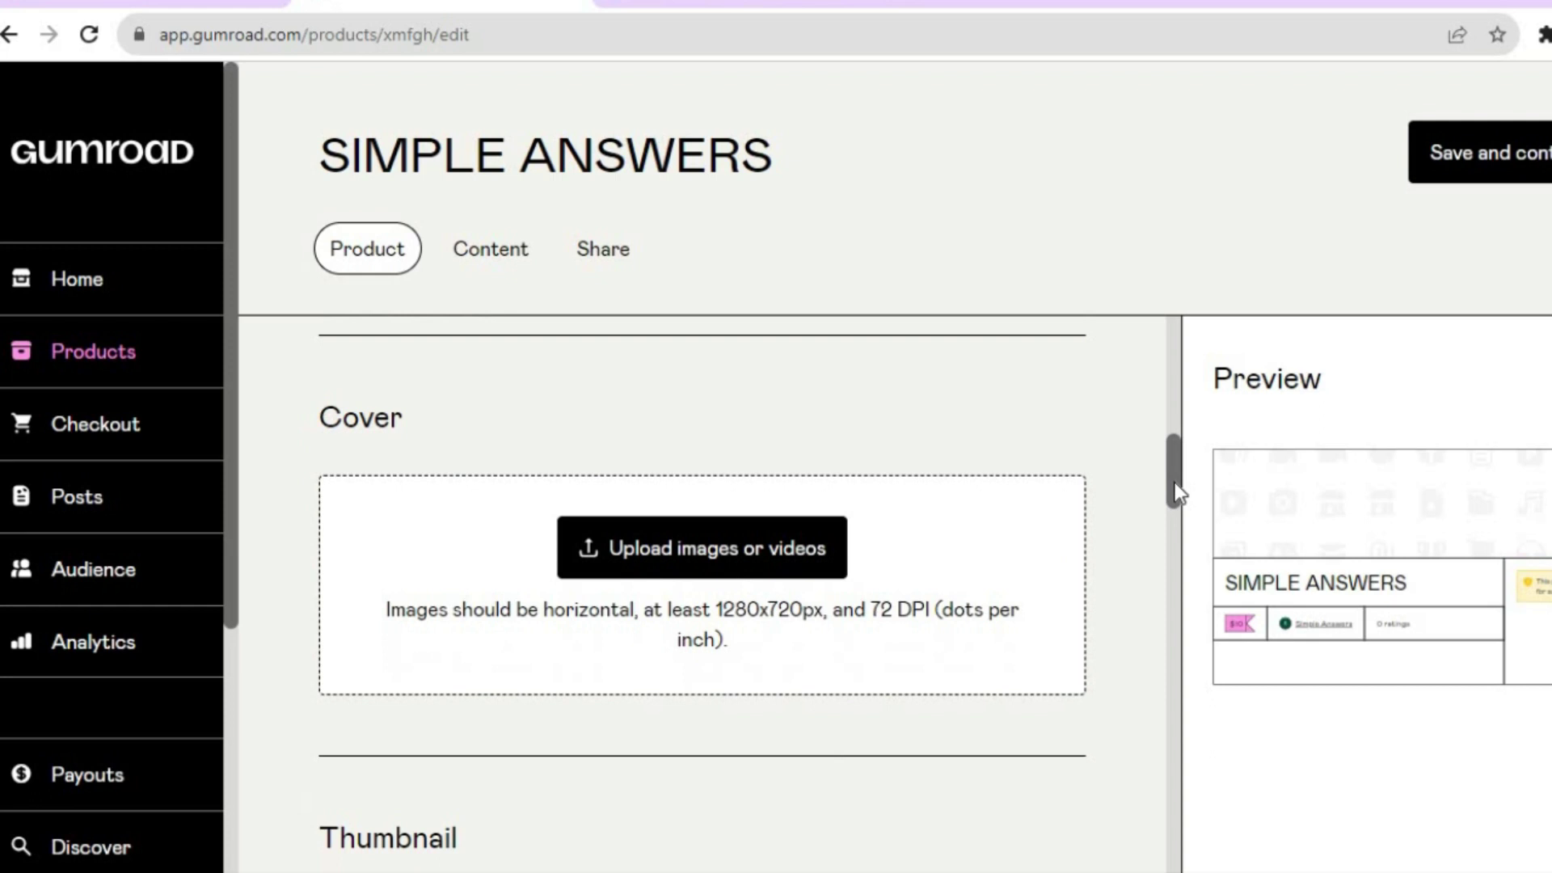
# Step: Upload the Blue Modern 'How to find drafts' thumbnail from Downloads as the product cover
pyautogui.click(708, 546)
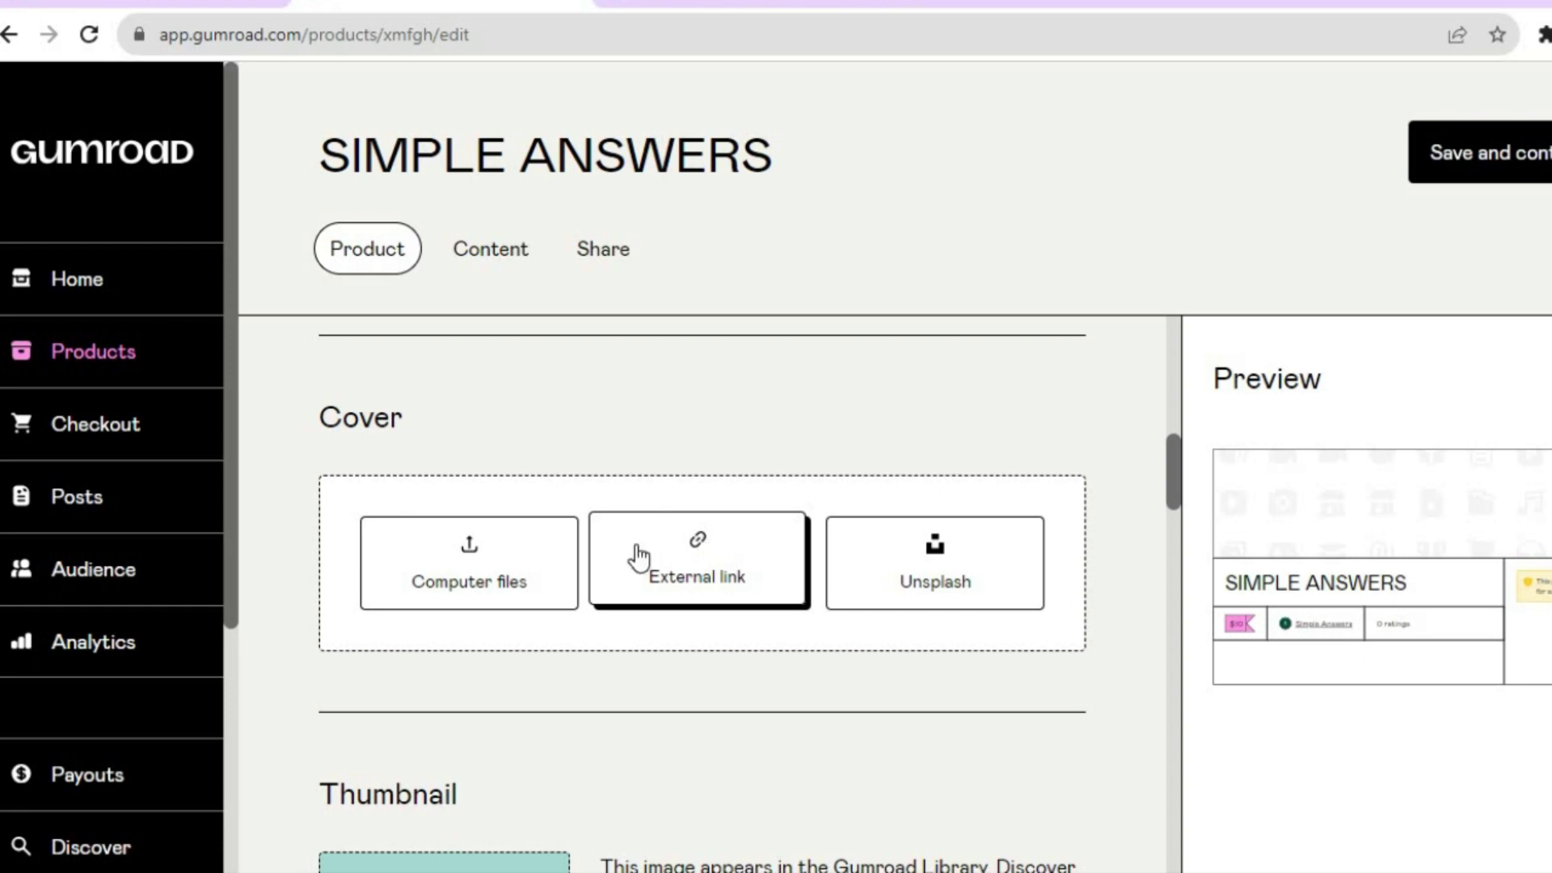
pyautogui.click(499, 561)
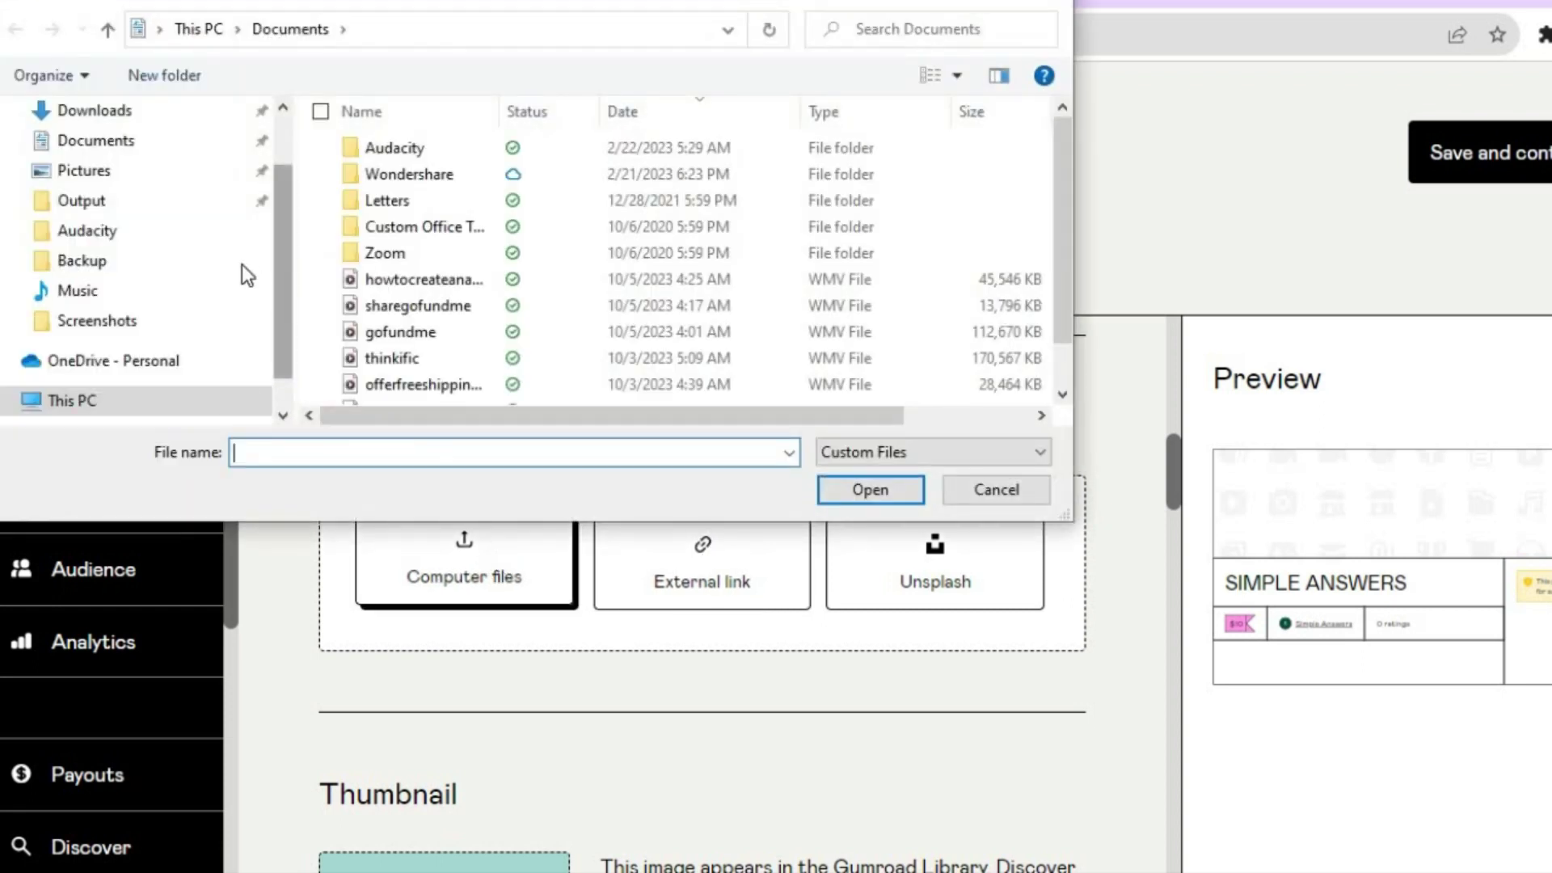
pyautogui.click(137, 121)
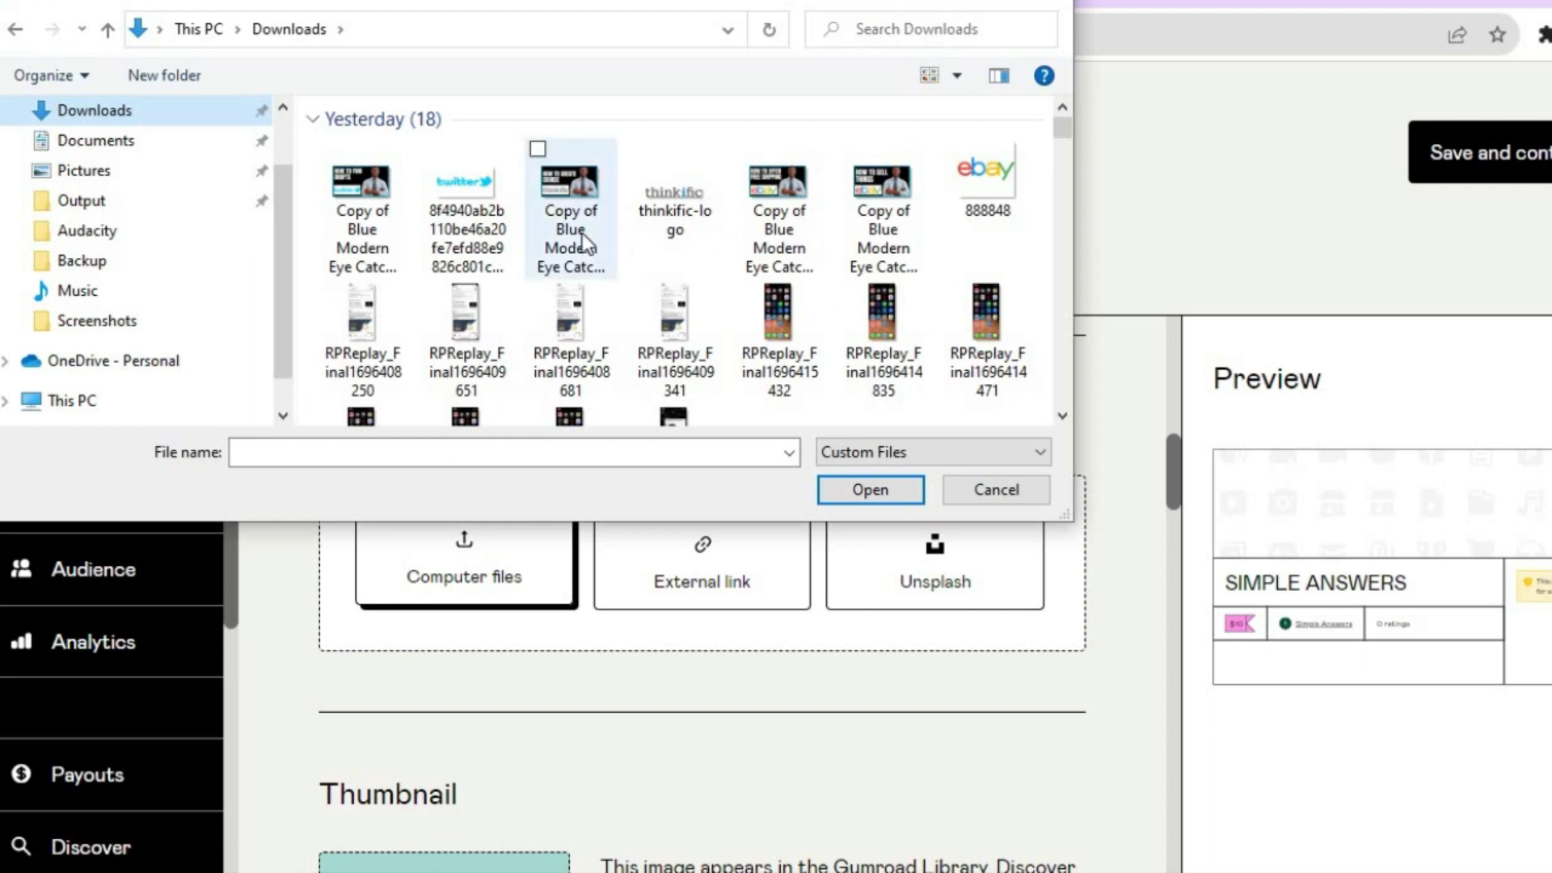
pyautogui.click(373, 218)
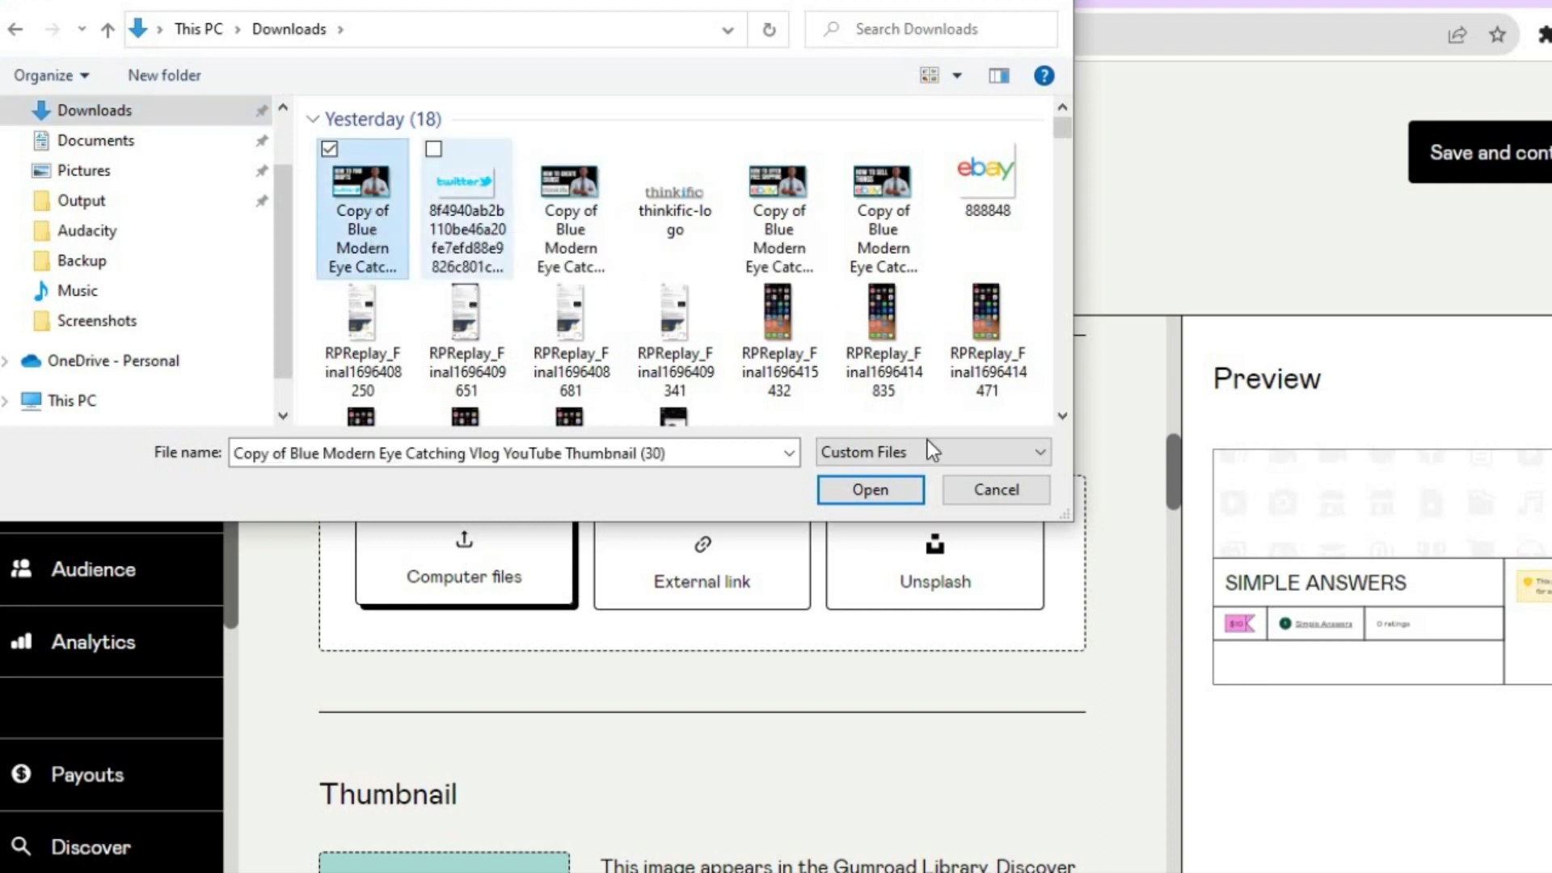
pyautogui.click(881, 489)
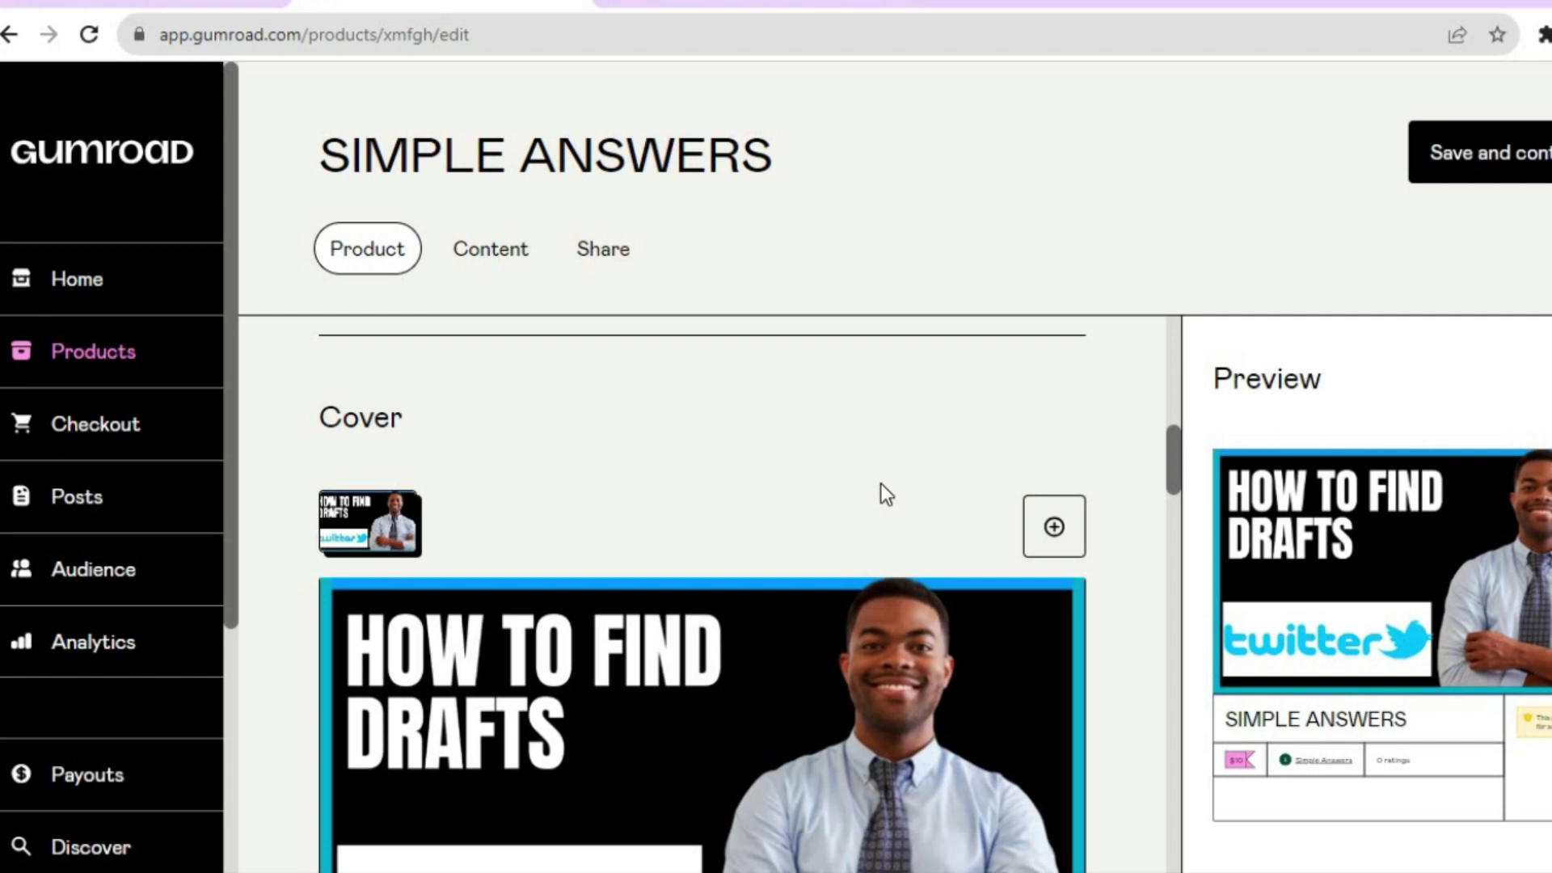
# Step: Change the Product info call to action from 'I want this!' to 'Buy this'
pyautogui.moveTo(1175, 445); pyautogui.dragTo(1176, 600)
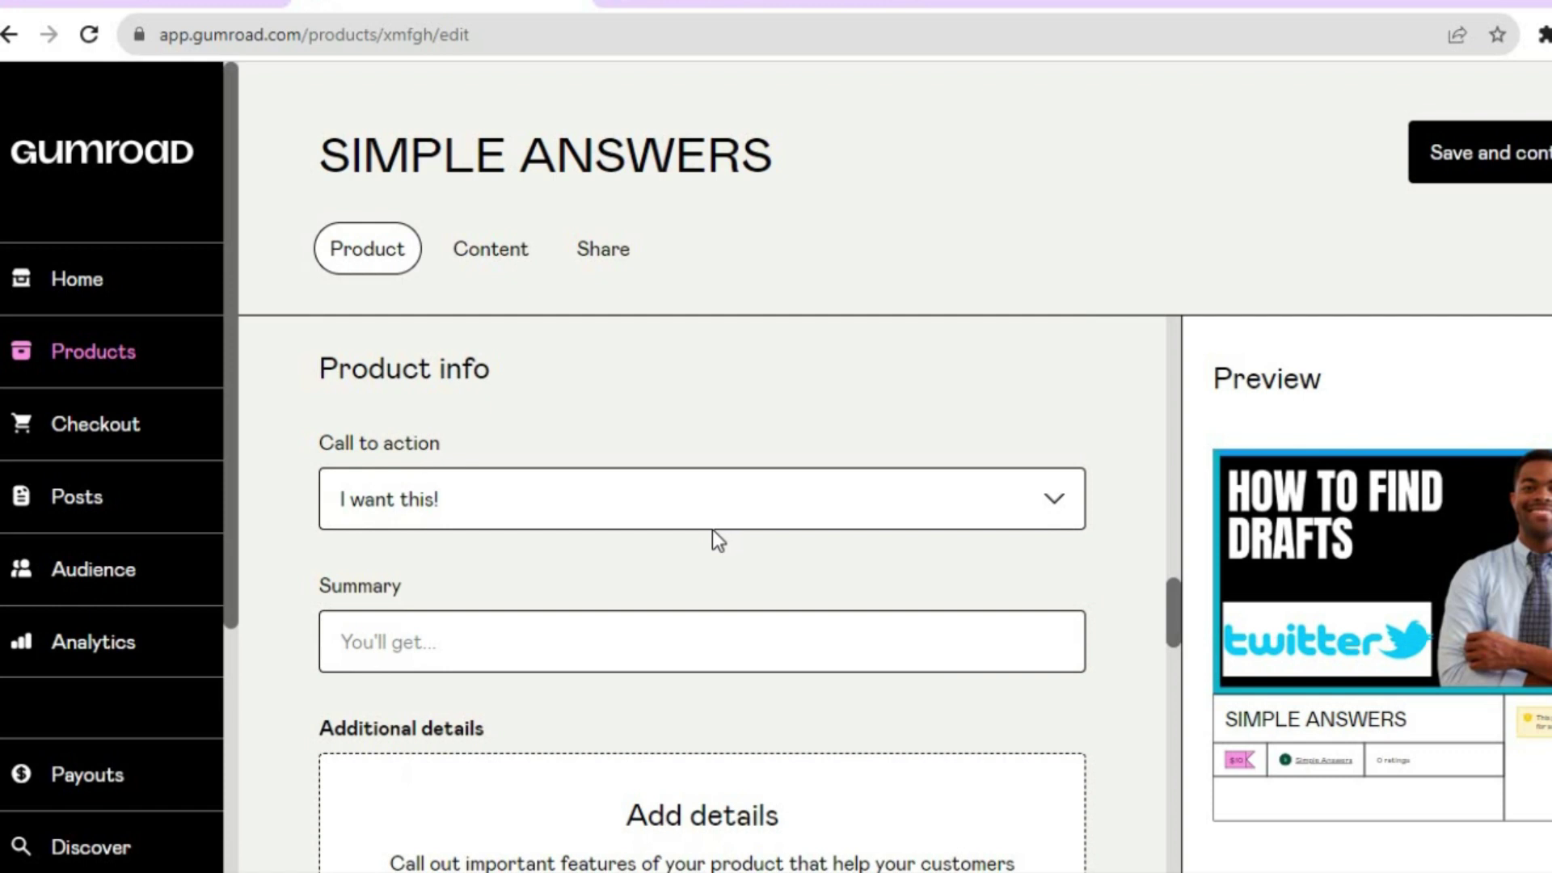
pyautogui.click(983, 490)
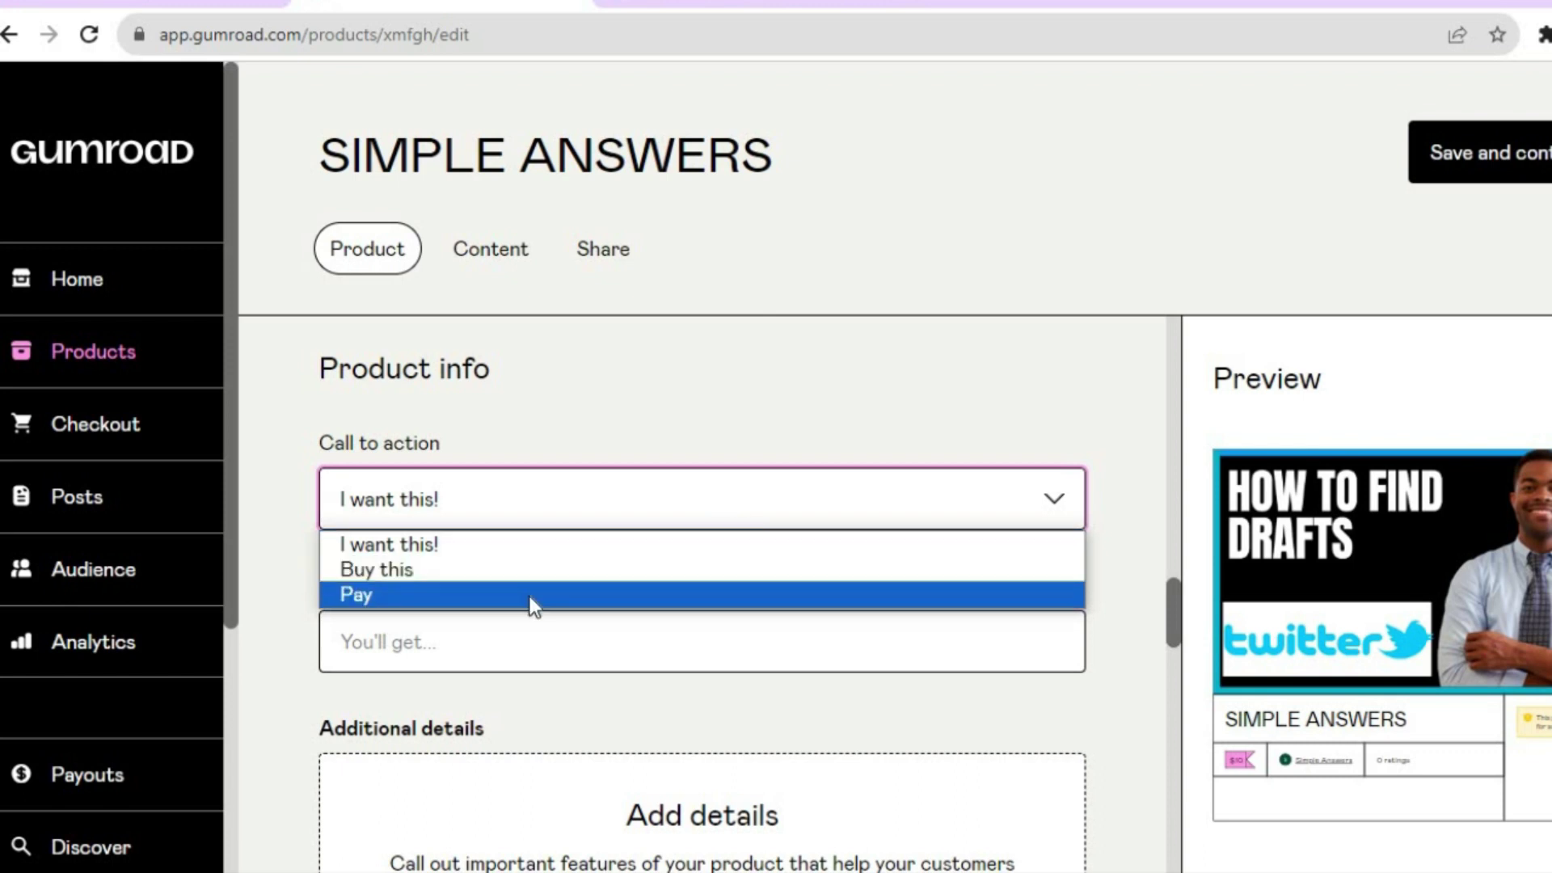
pyautogui.click(540, 569)
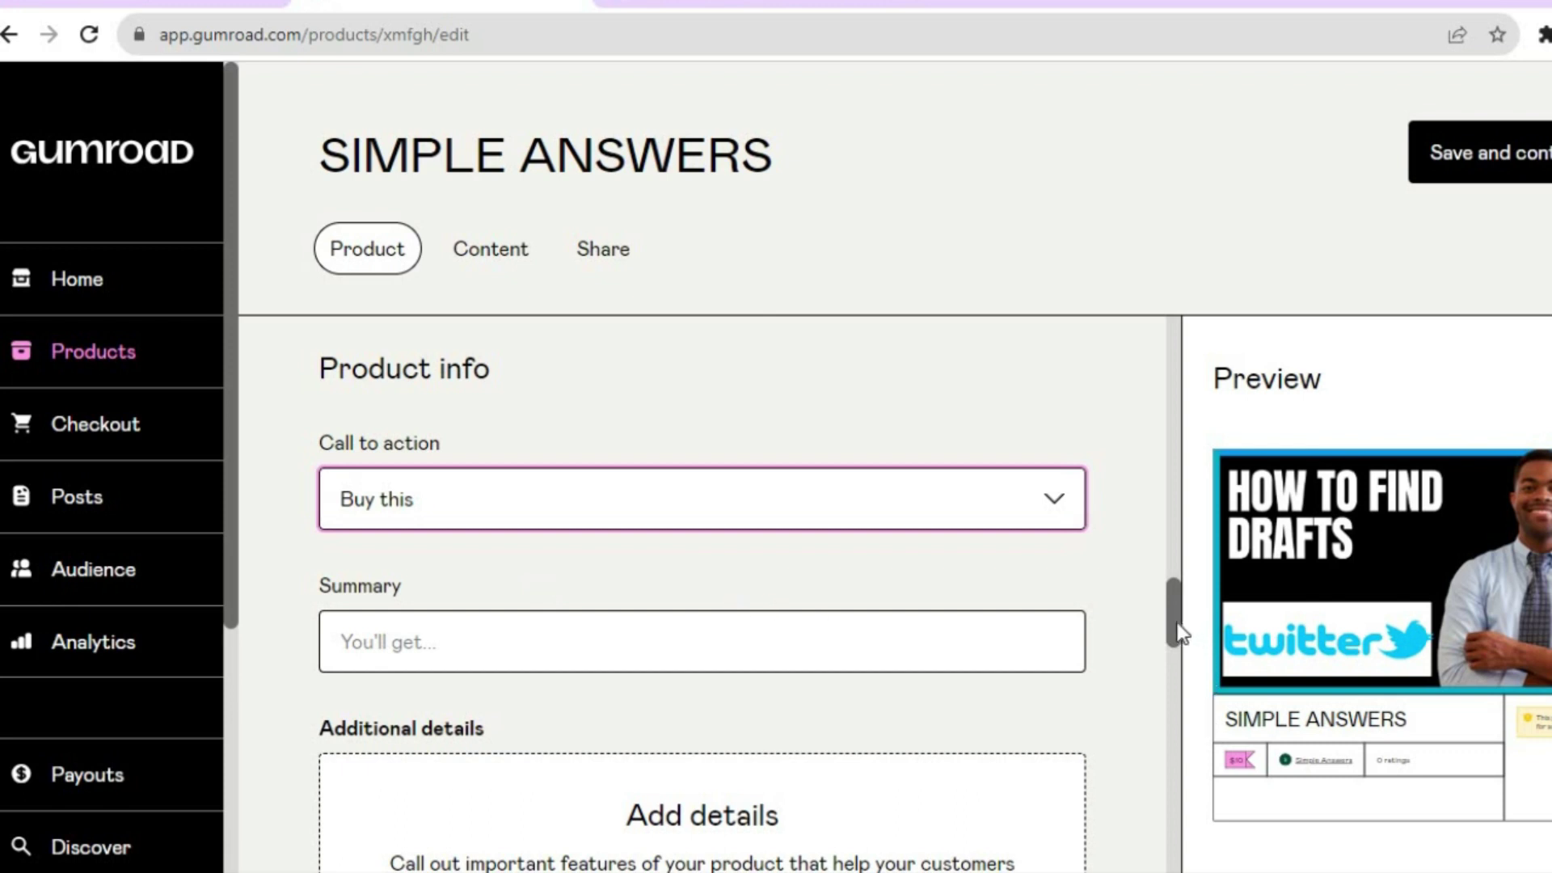
pyautogui.moveTo(1177, 639); pyautogui.dragTo(1167, 705)
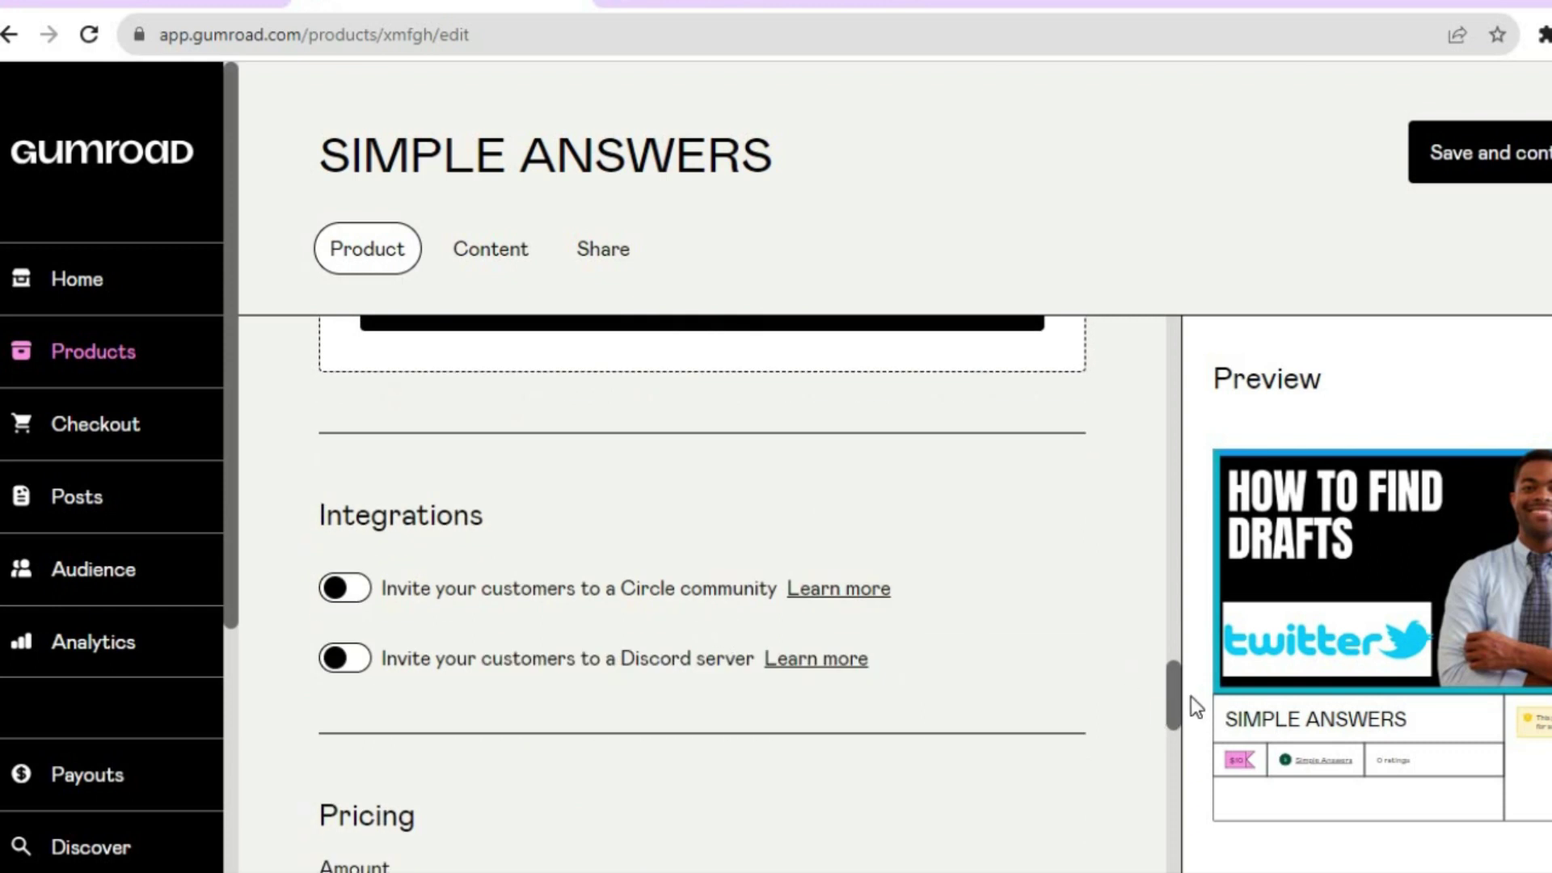
# Step: Toggle Limit product sales on and back off, leaving settings unchanged, and open the Content editor
pyautogui.click(1172, 751)
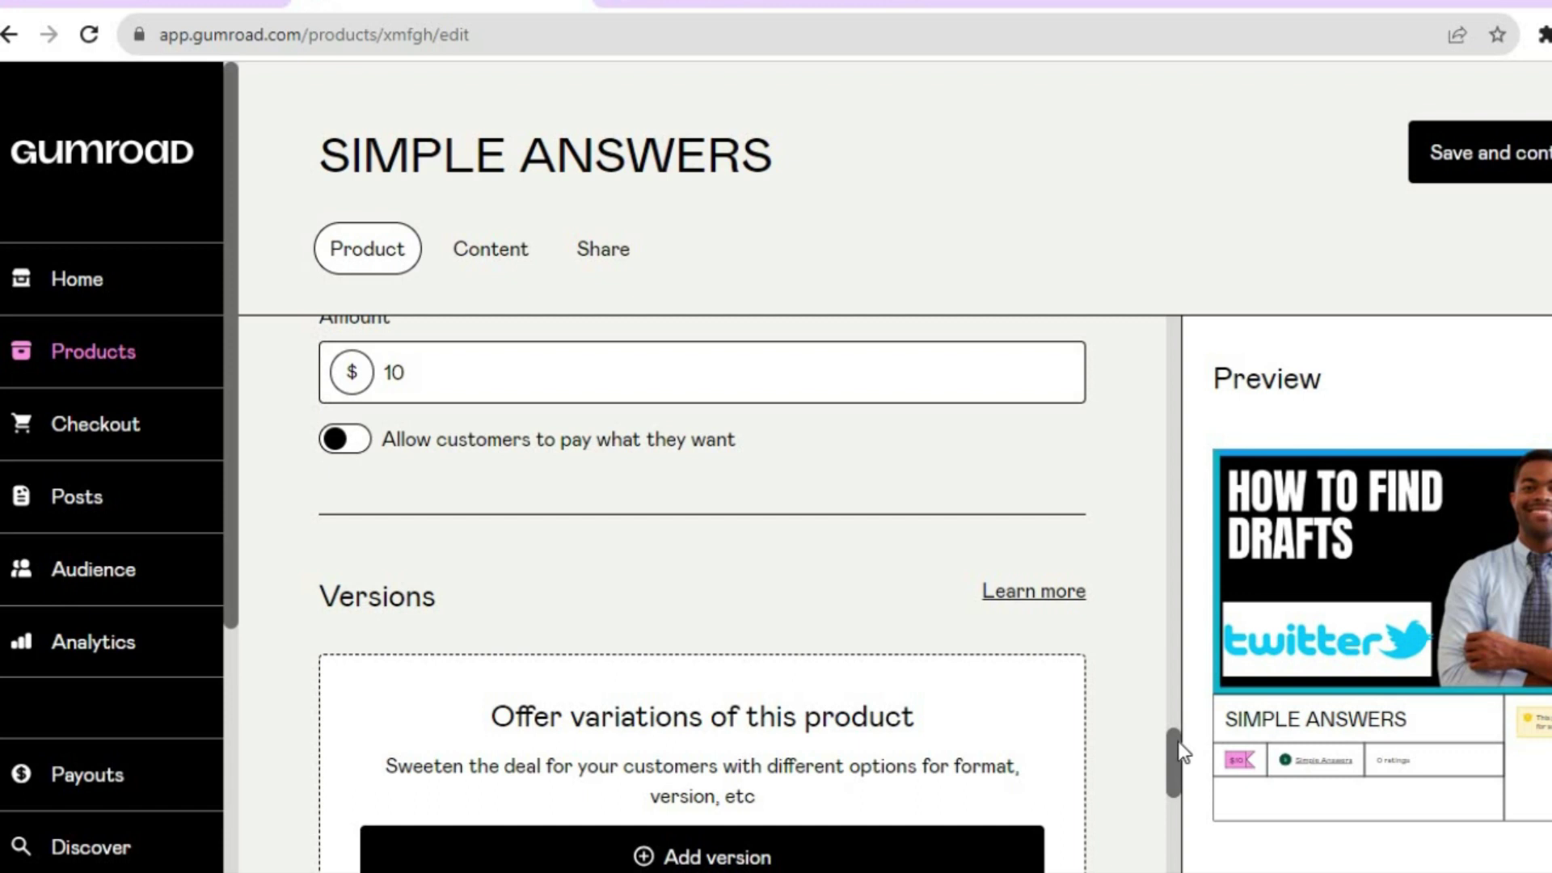
pyautogui.scroll(-1, 1179, 743)
pyautogui.moveTo(1177, 780); pyautogui.dragTo(1178, 828)
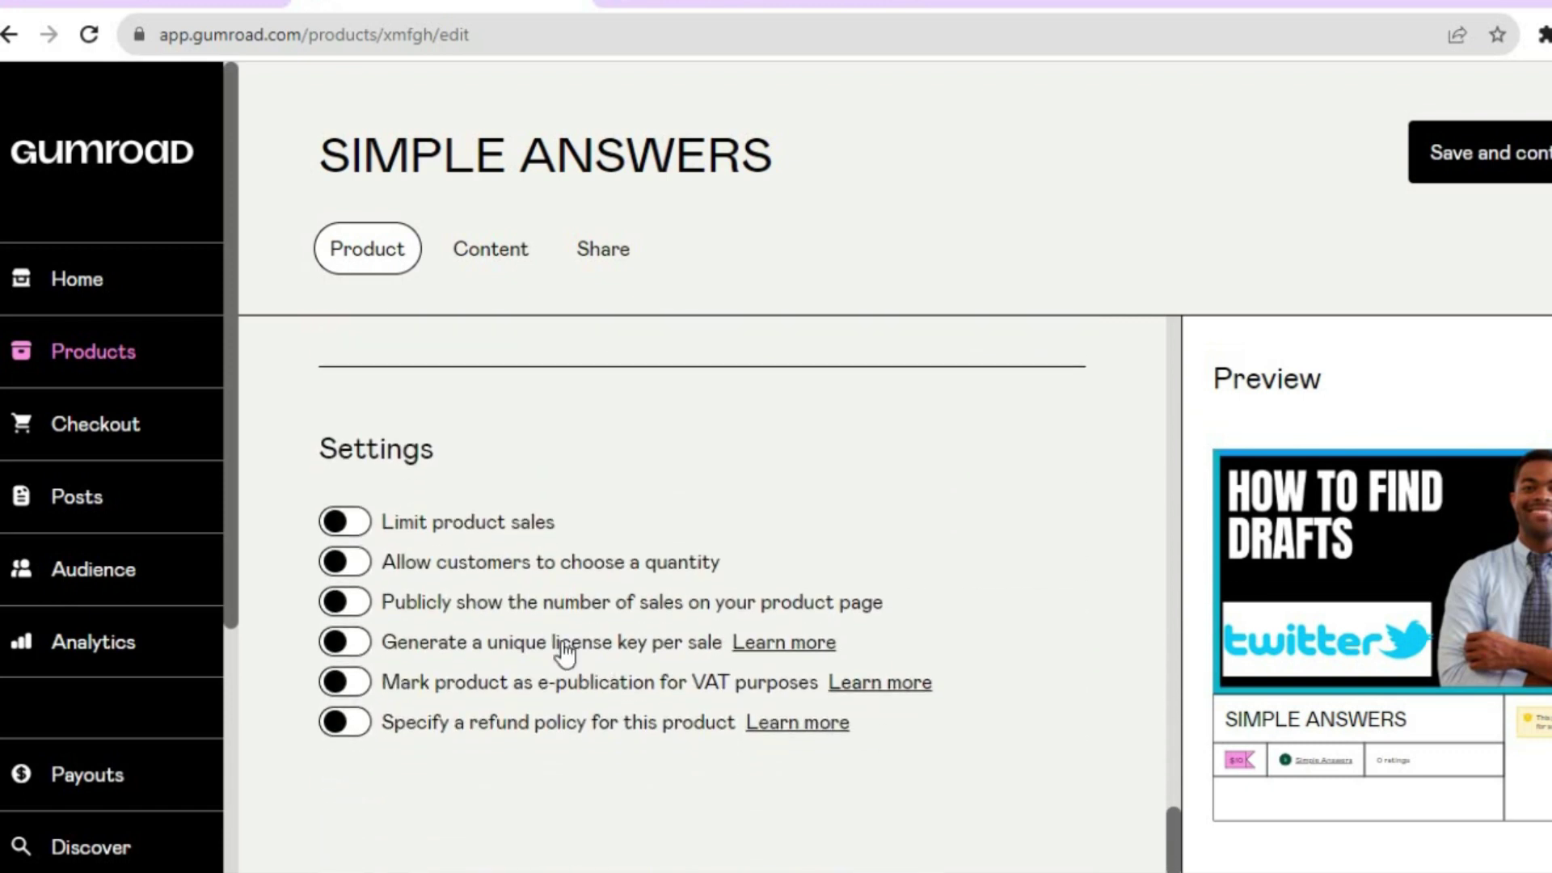
pyautogui.click(368, 527)
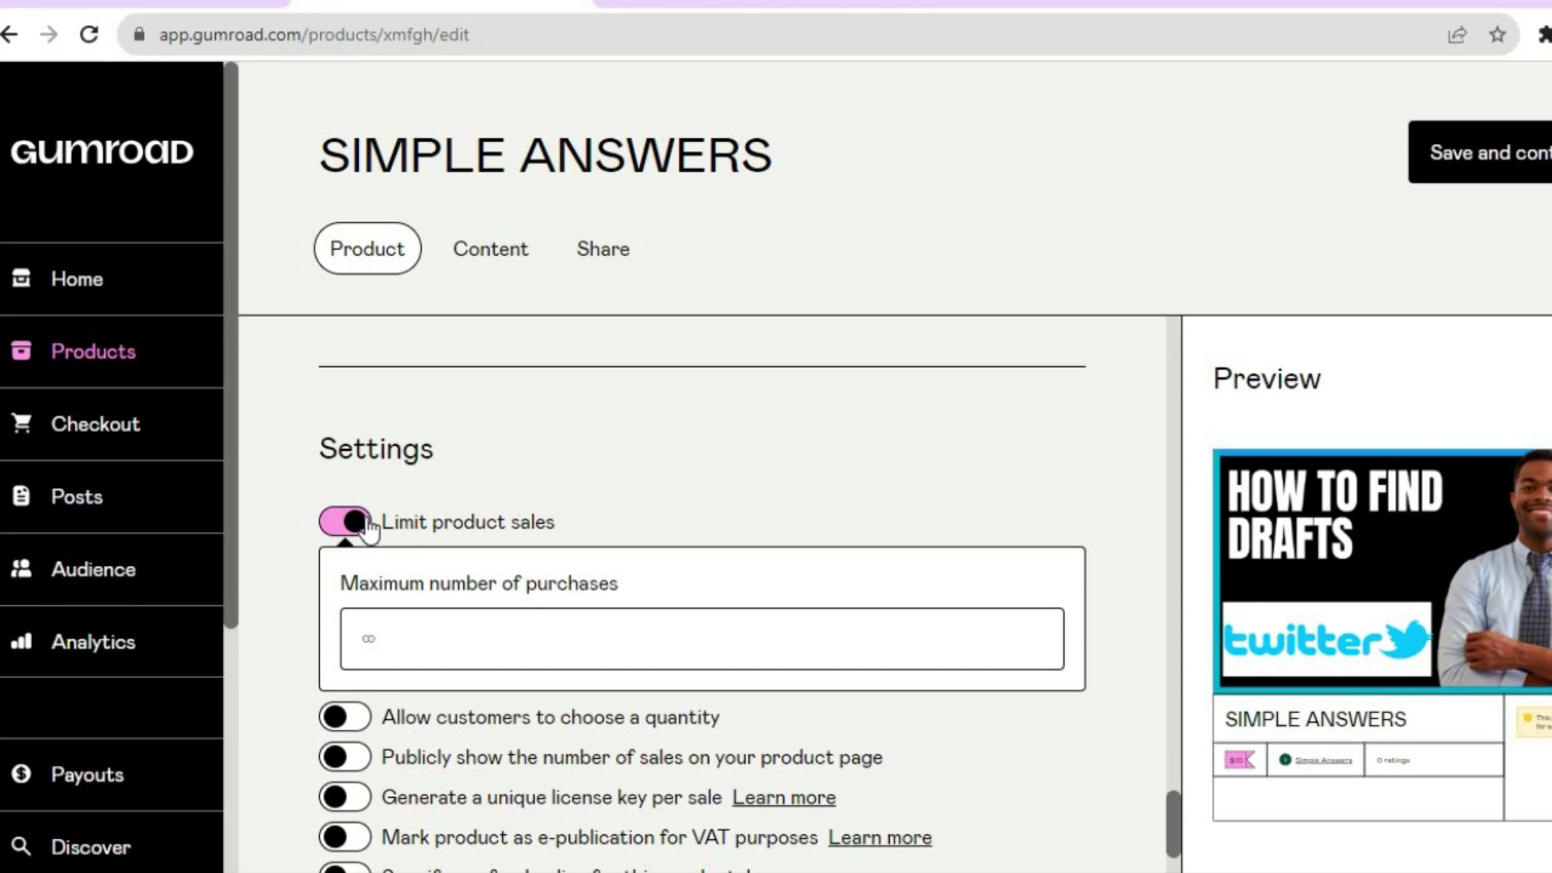
pyautogui.click(370, 527)
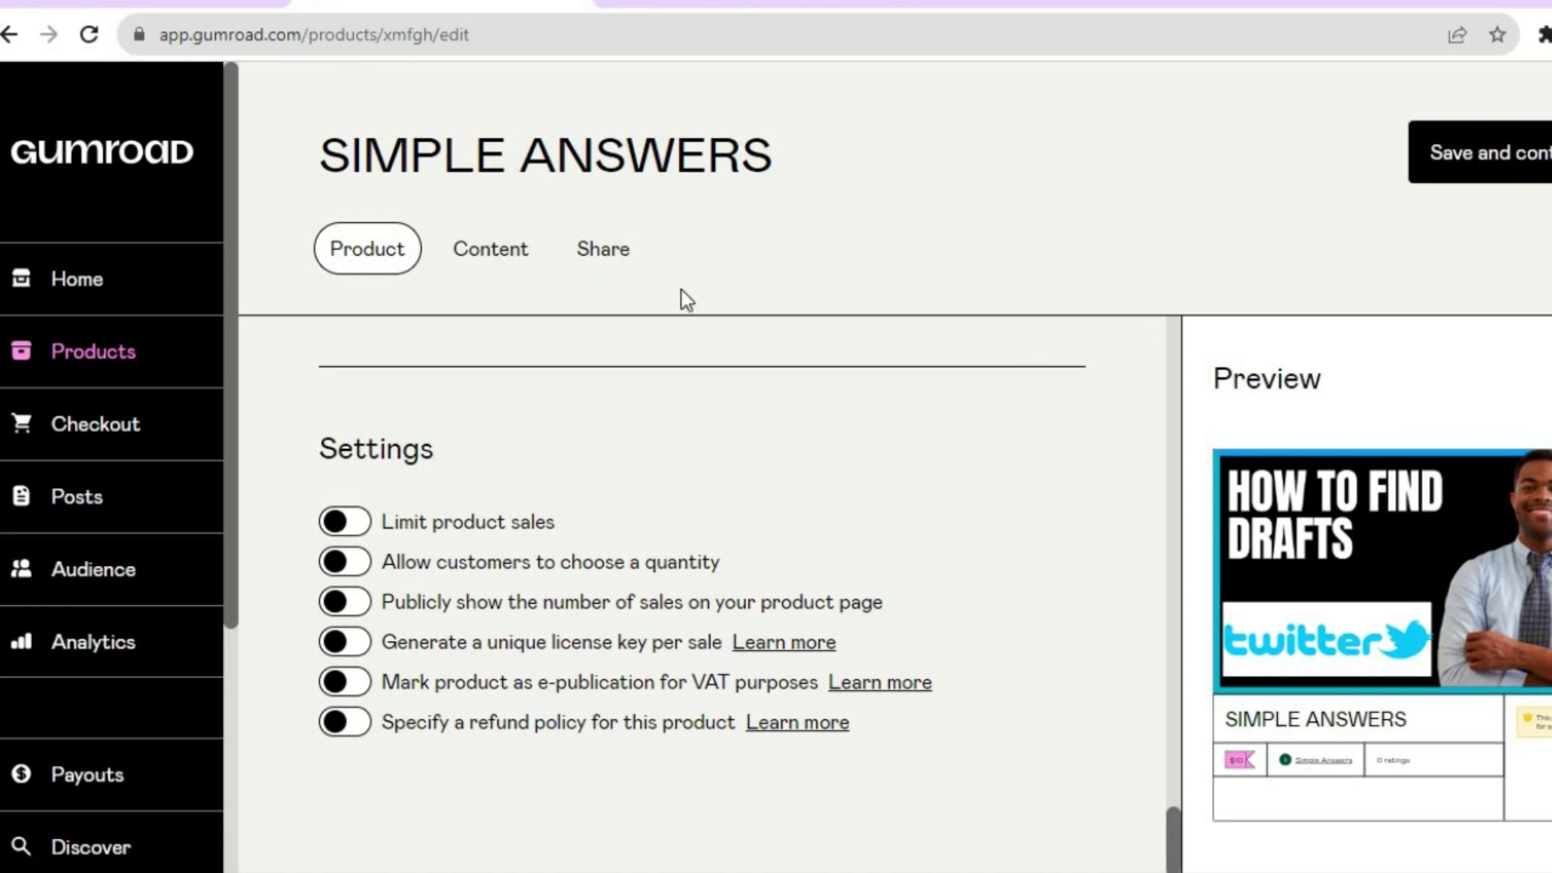
pyautogui.click(493, 257)
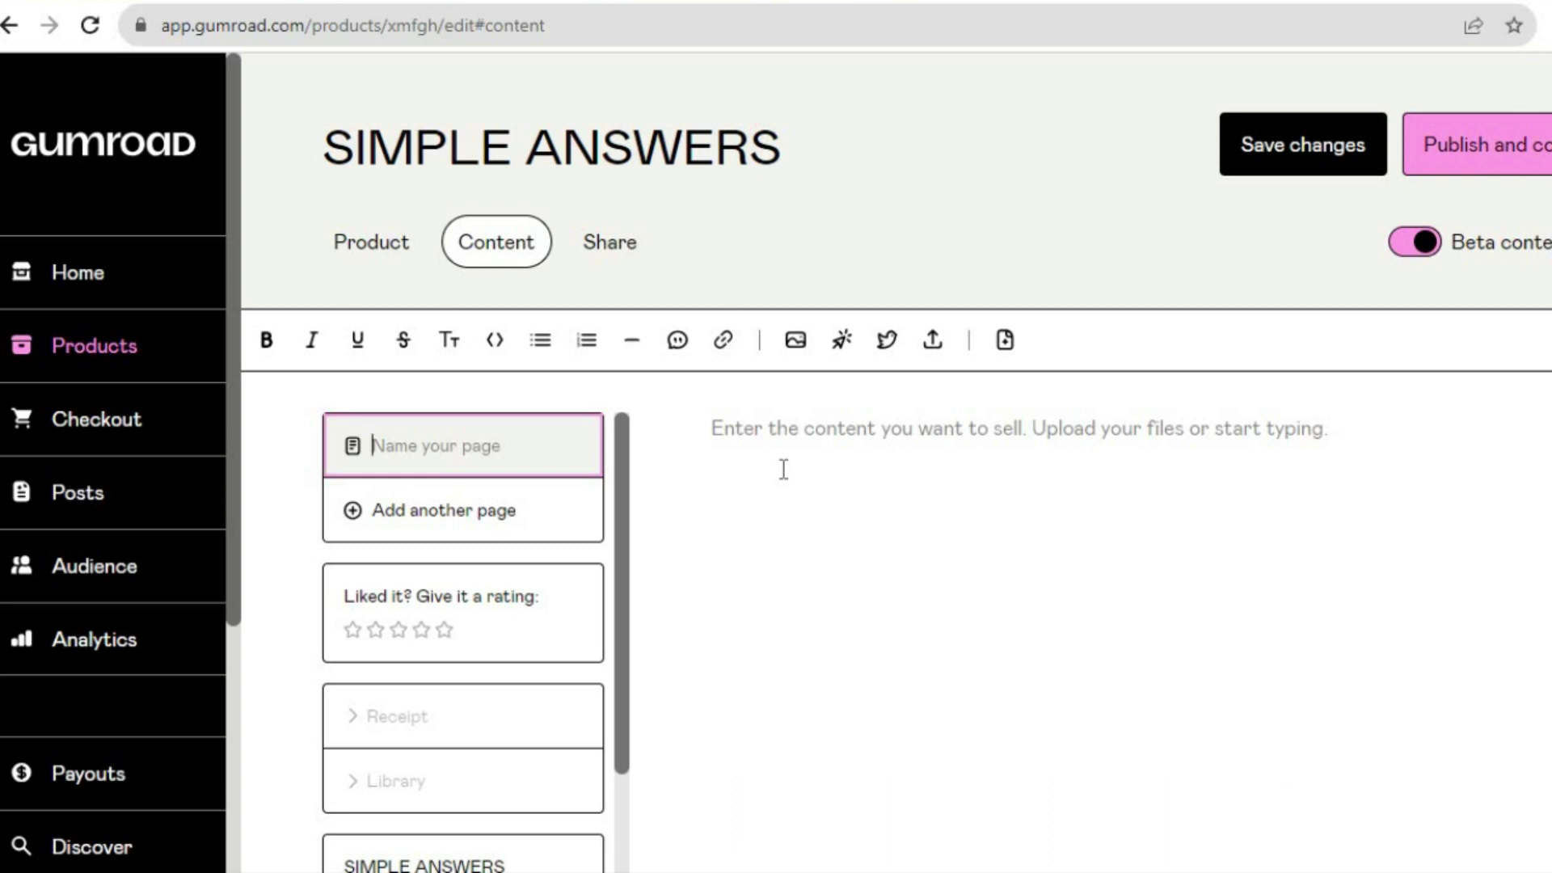
# Step: Leave the content body empty and bring up the file upload source choices
pyautogui.click(805, 429)
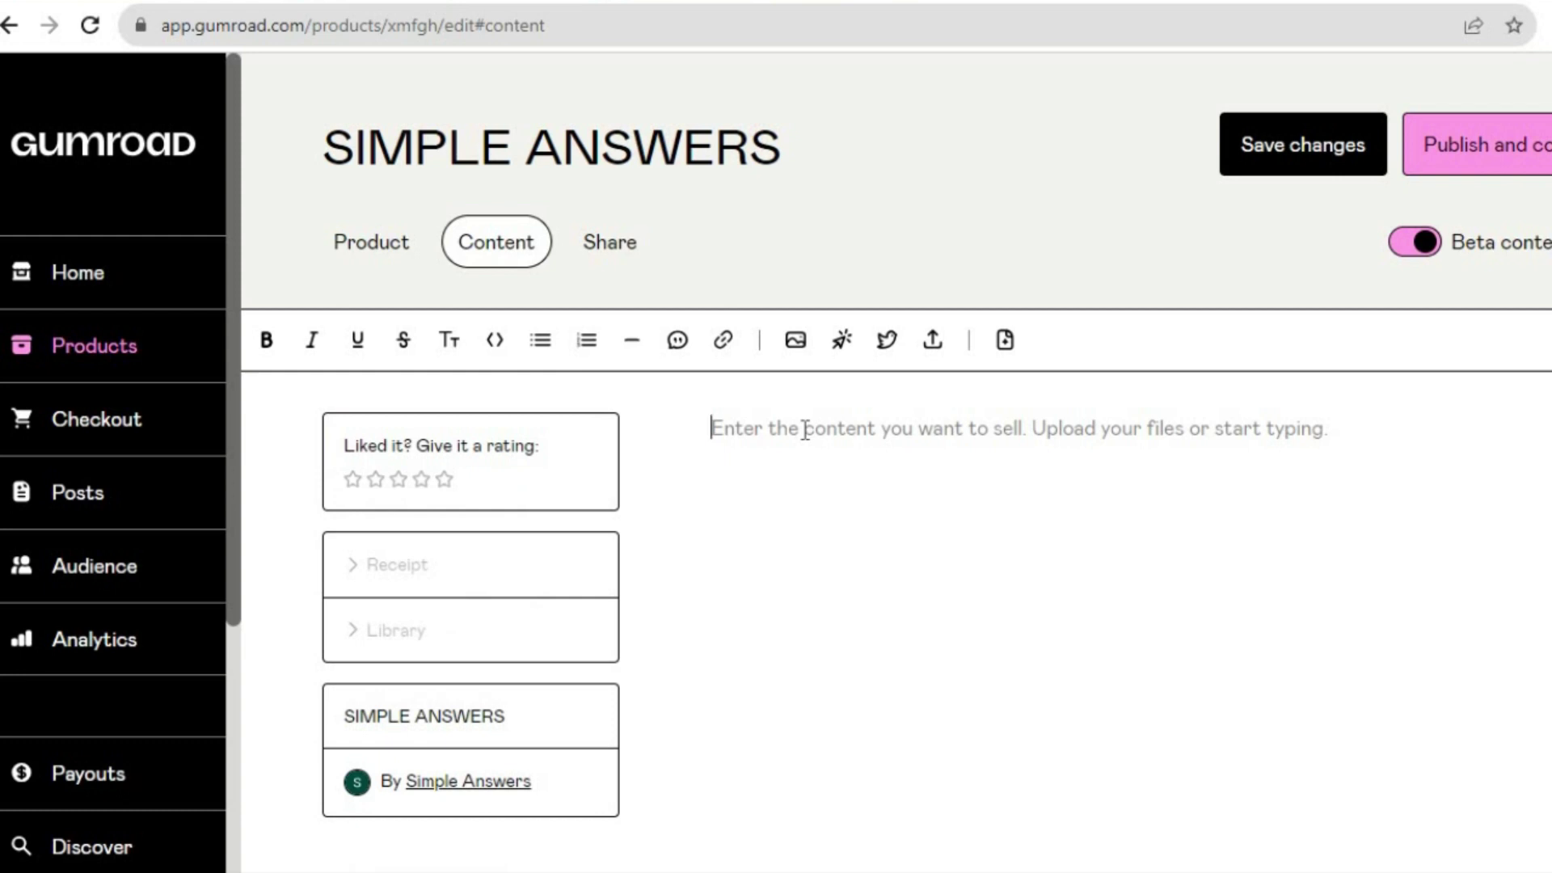
pyautogui.write('T')
pyautogui.press('BackSpace')
pyautogui.click(933, 341)
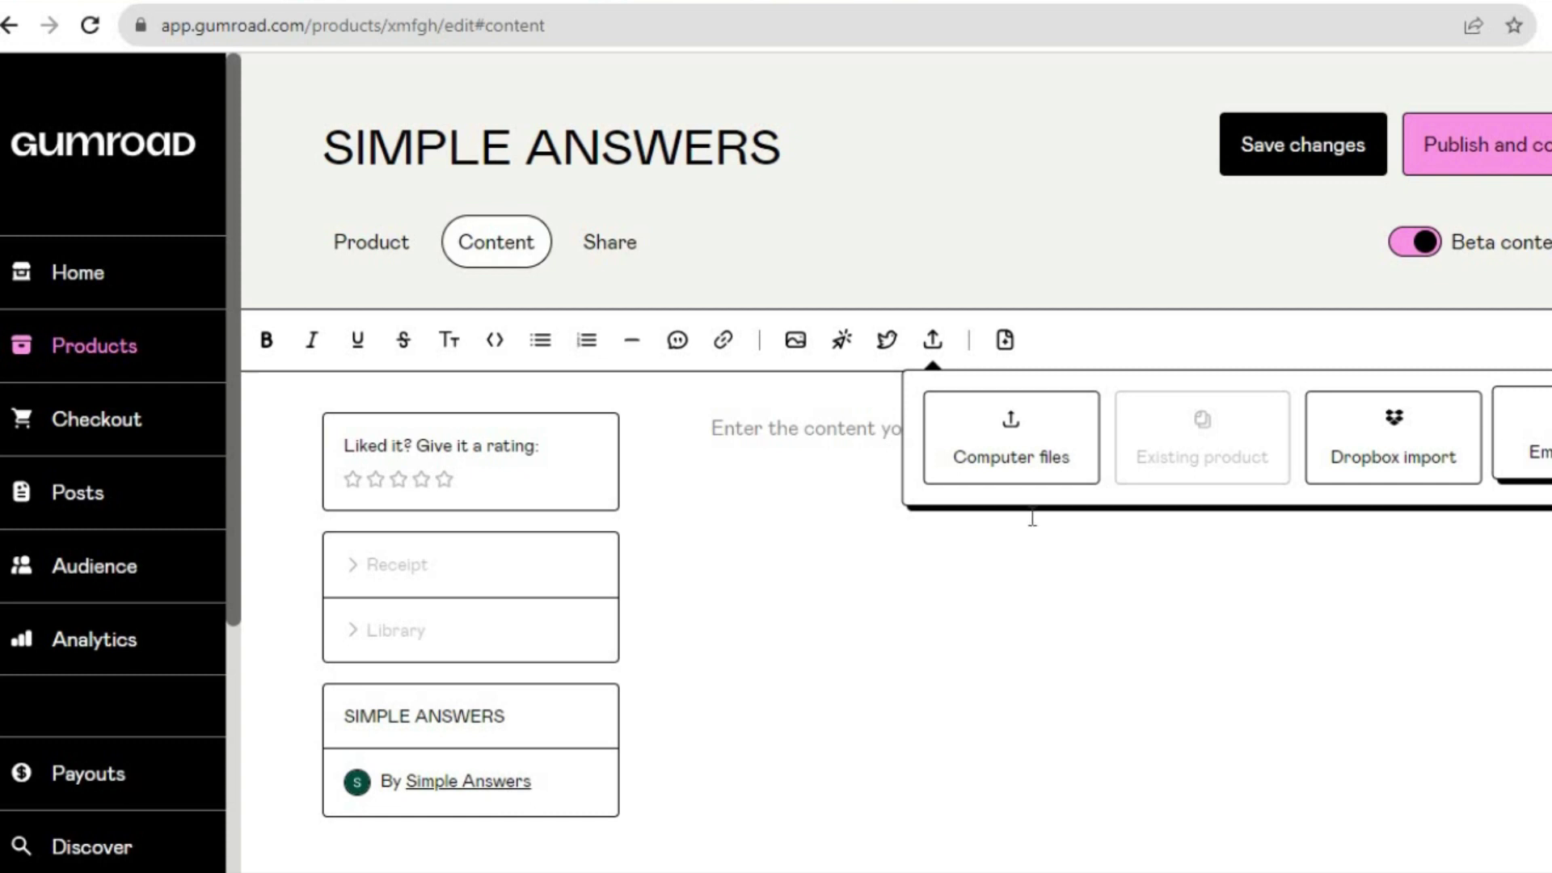
# Step: Upload the HOW-TO-CHANGE-DISPLAY-NAME-ON-REDDIT video from the Output folder into the content
pyautogui.click(986, 450)
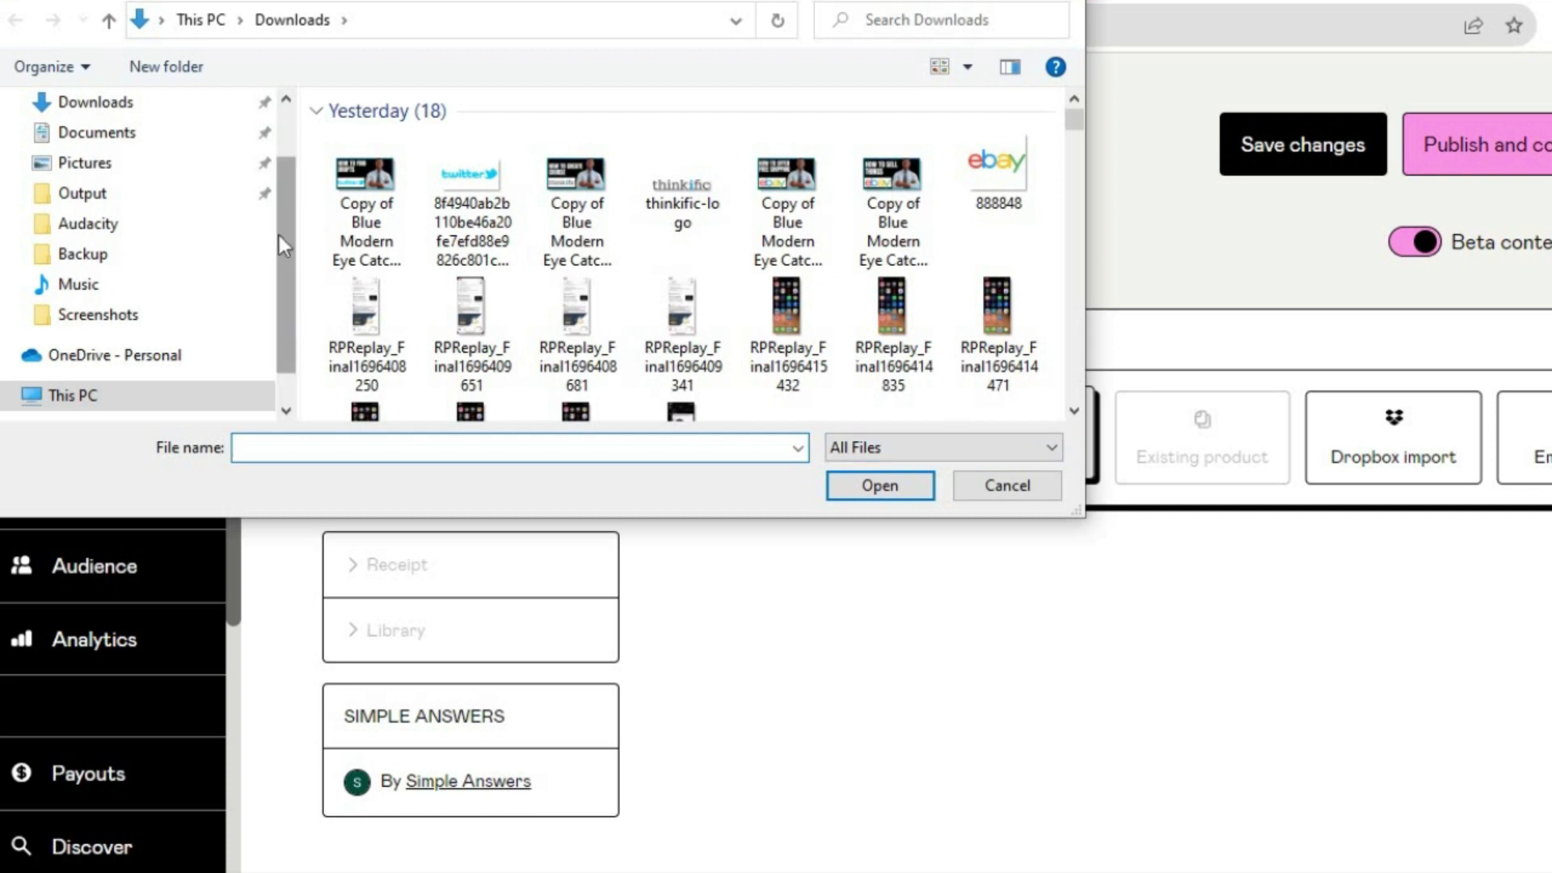
pyautogui.scroll(1, 279, 236)
pyautogui.click(139, 274)
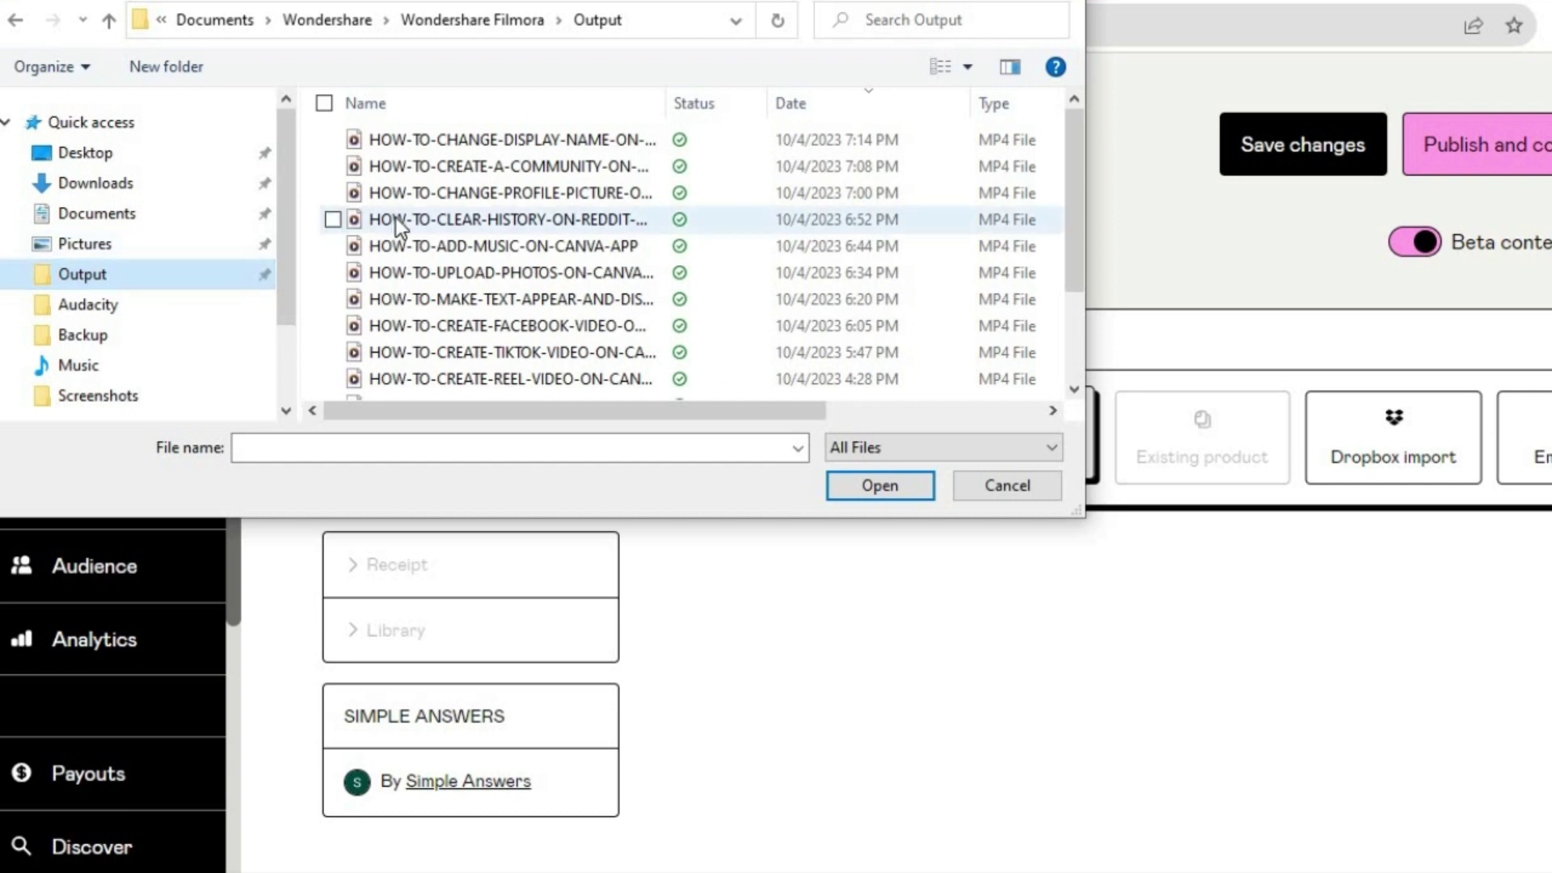
pyautogui.click(417, 146)
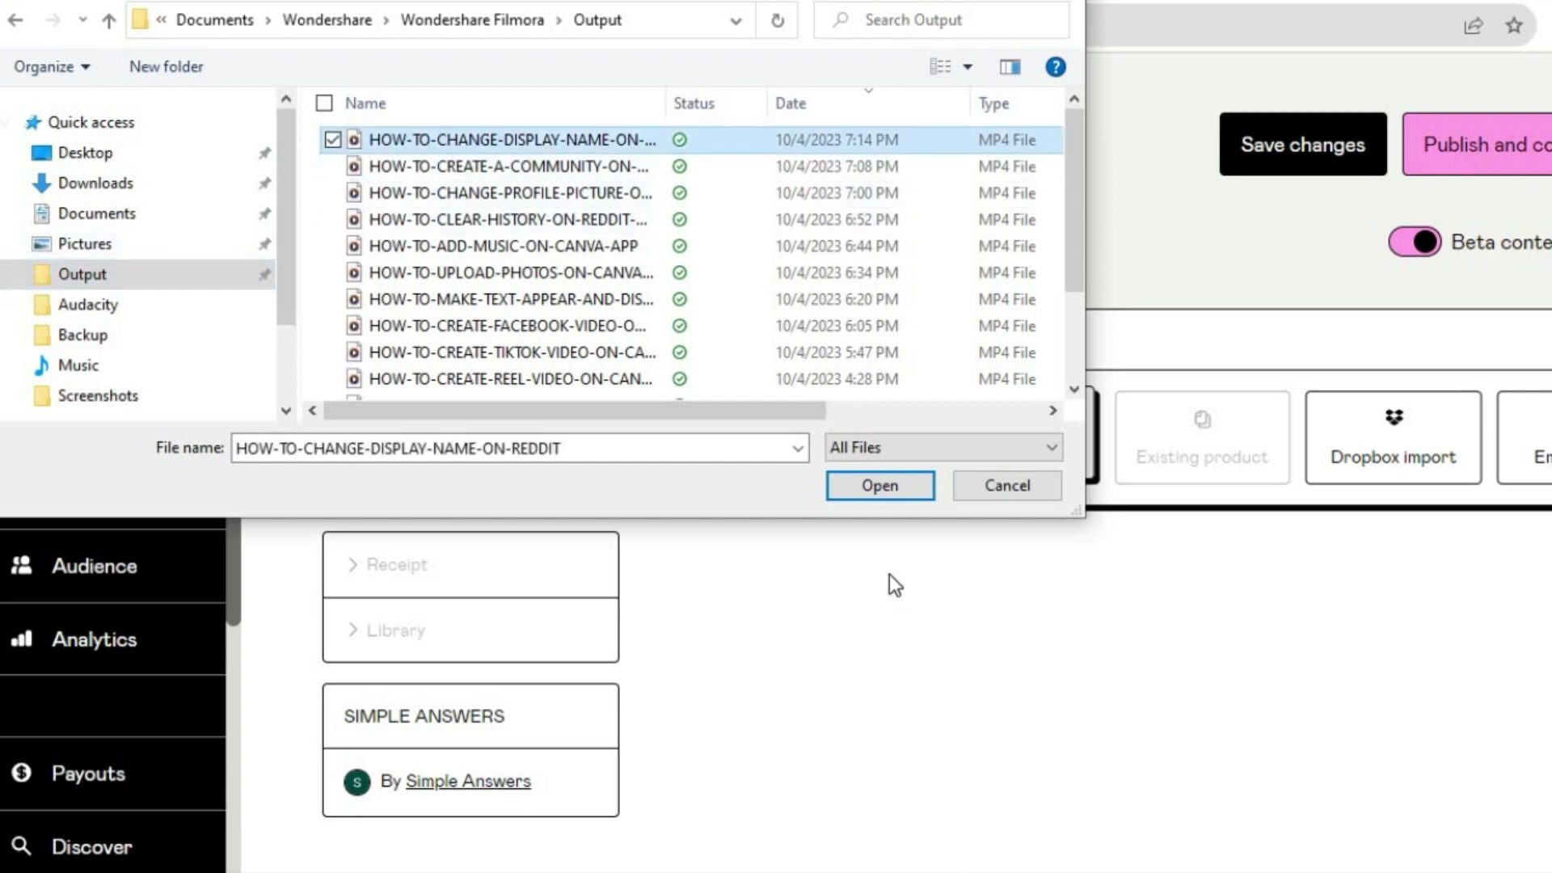
pyautogui.click(856, 495)
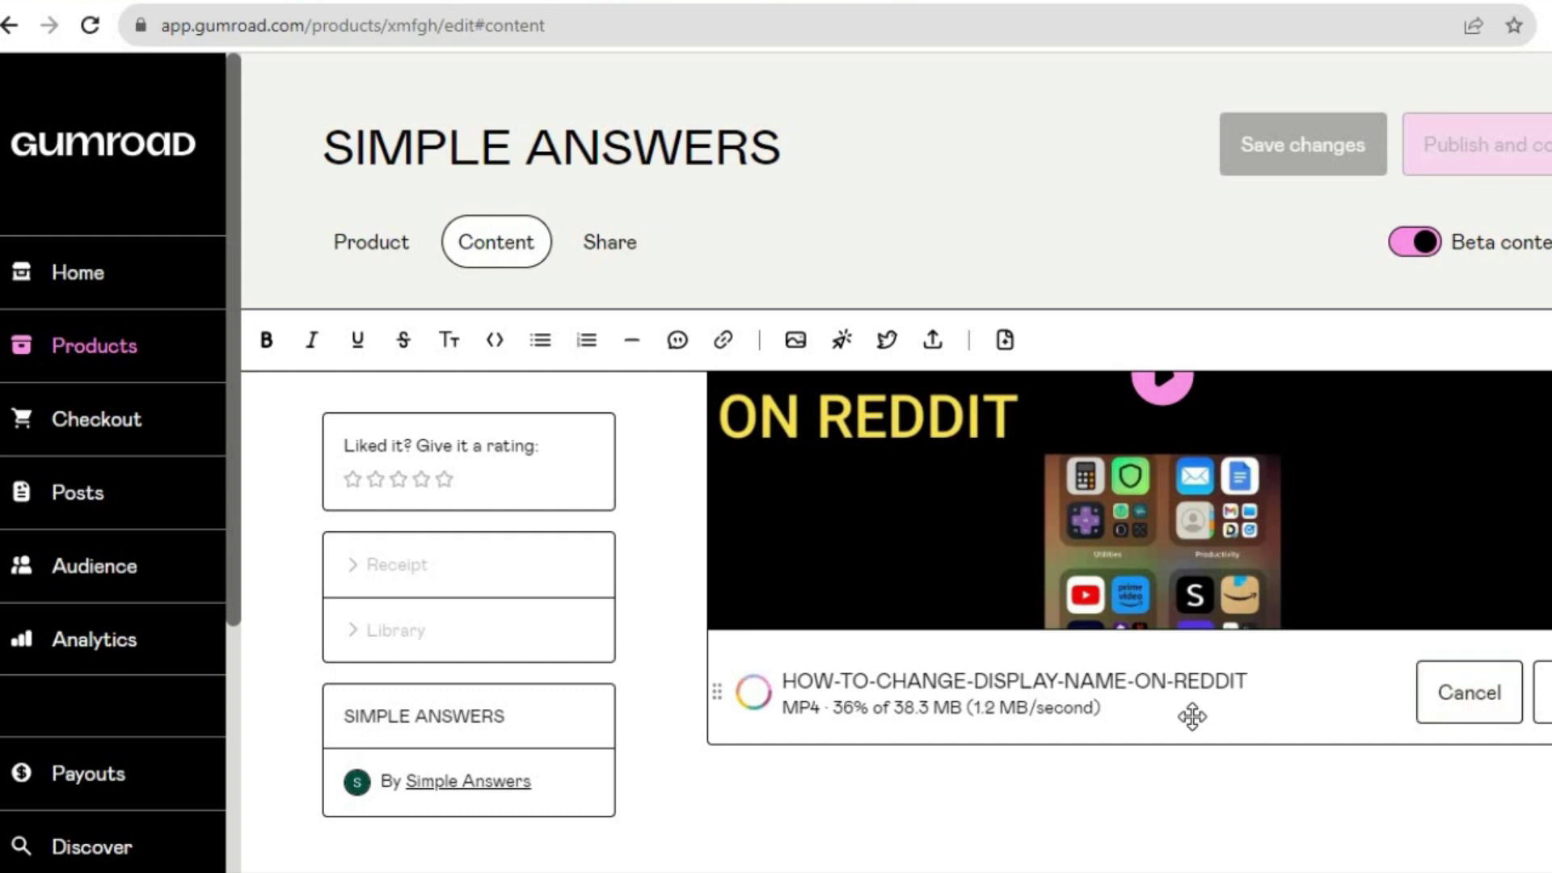
# Step: Insert a content button labelled CLICK HERE
pyautogui.click(836, 356)
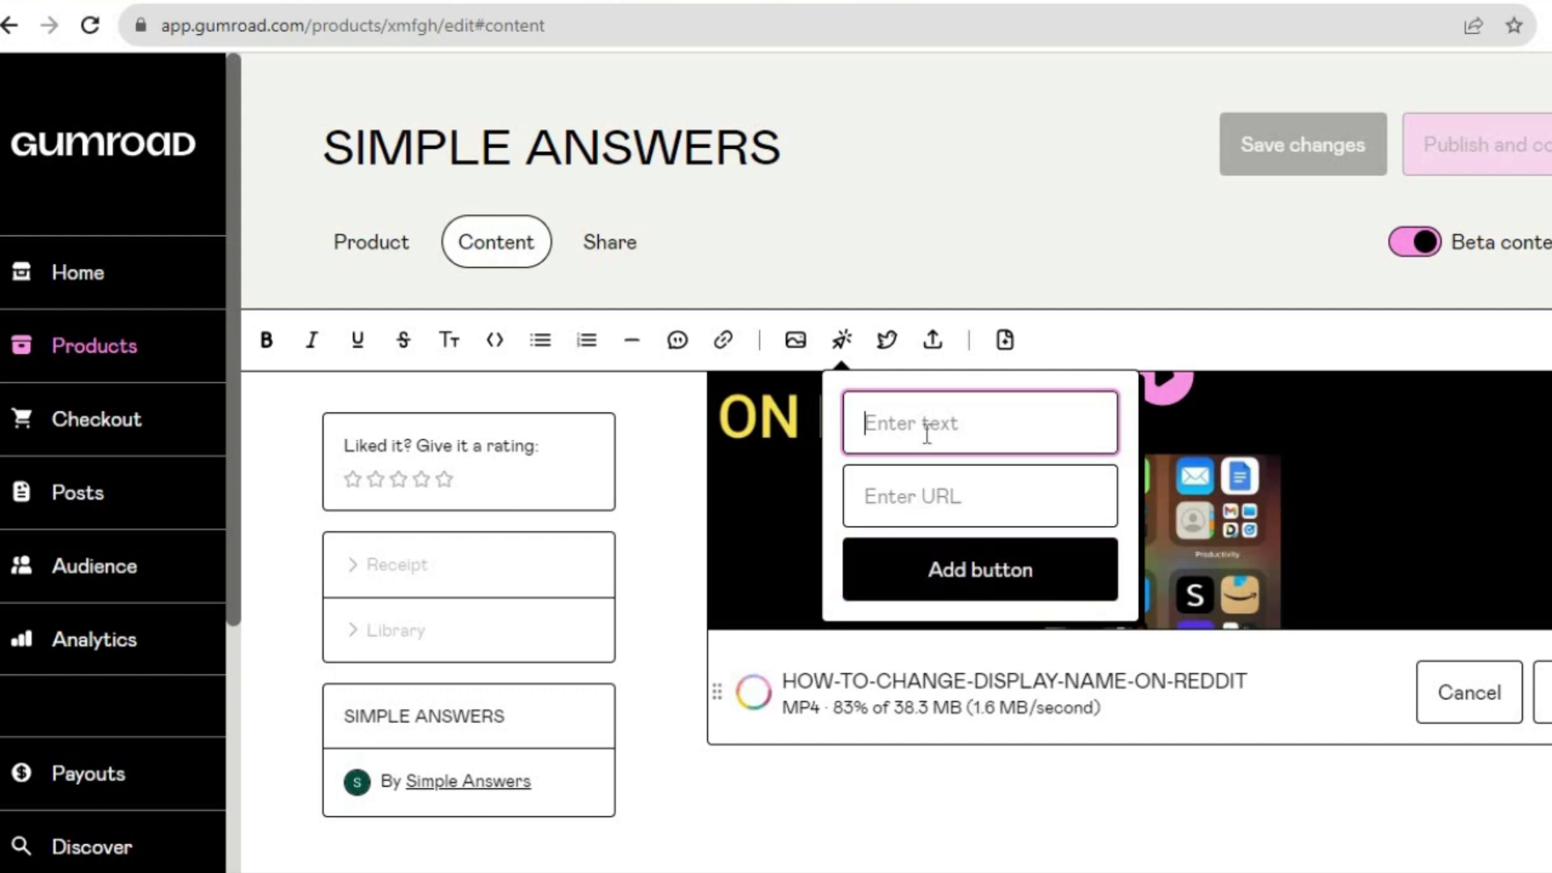
pyautogui.write('CLIC')
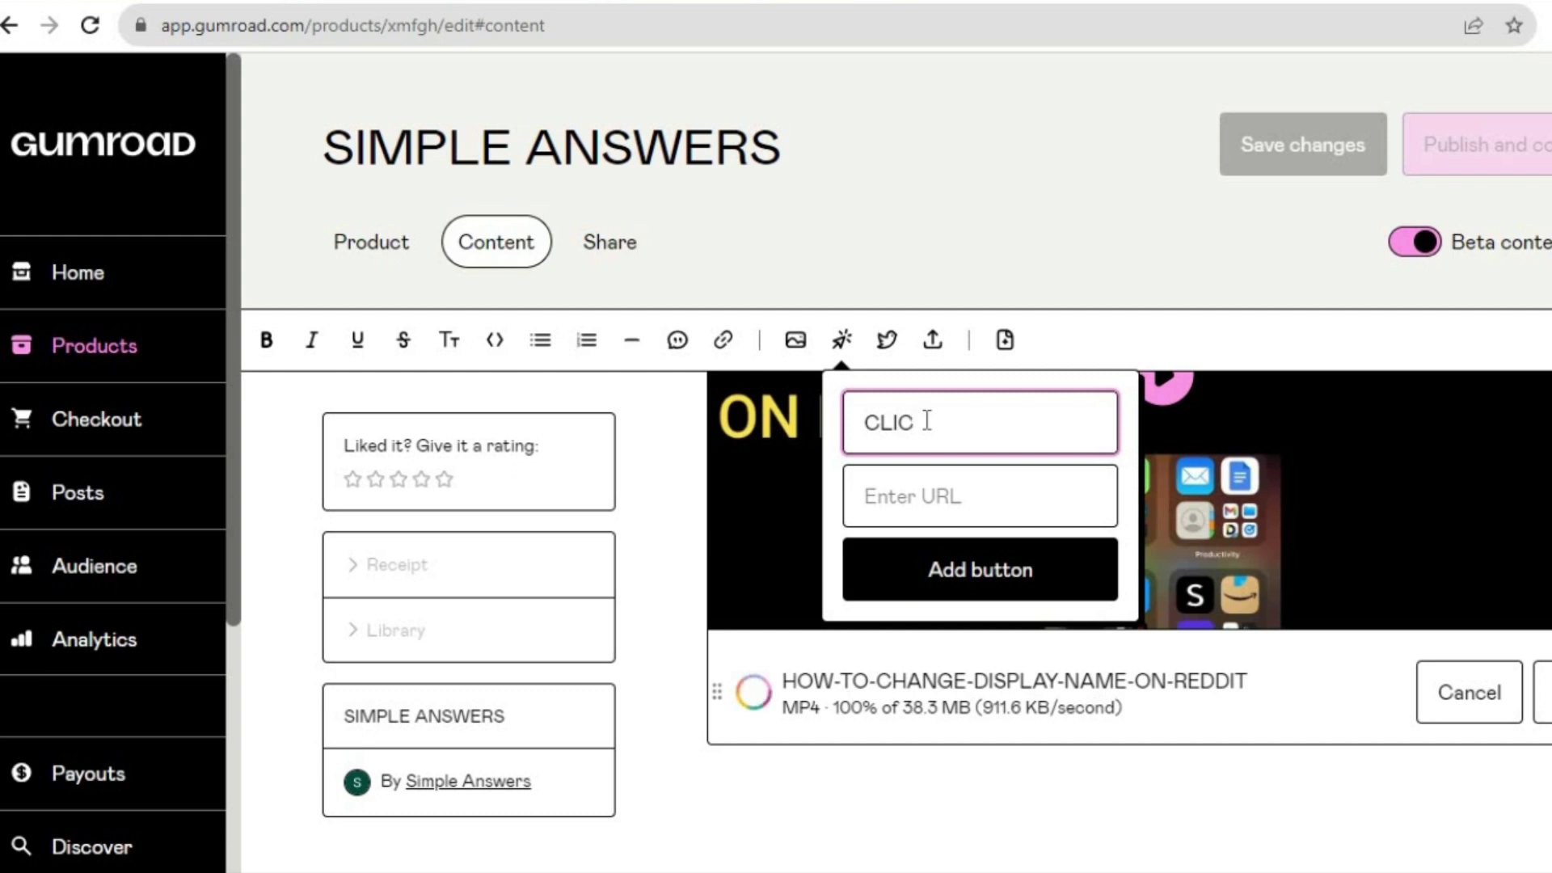
pyautogui.write('K H')
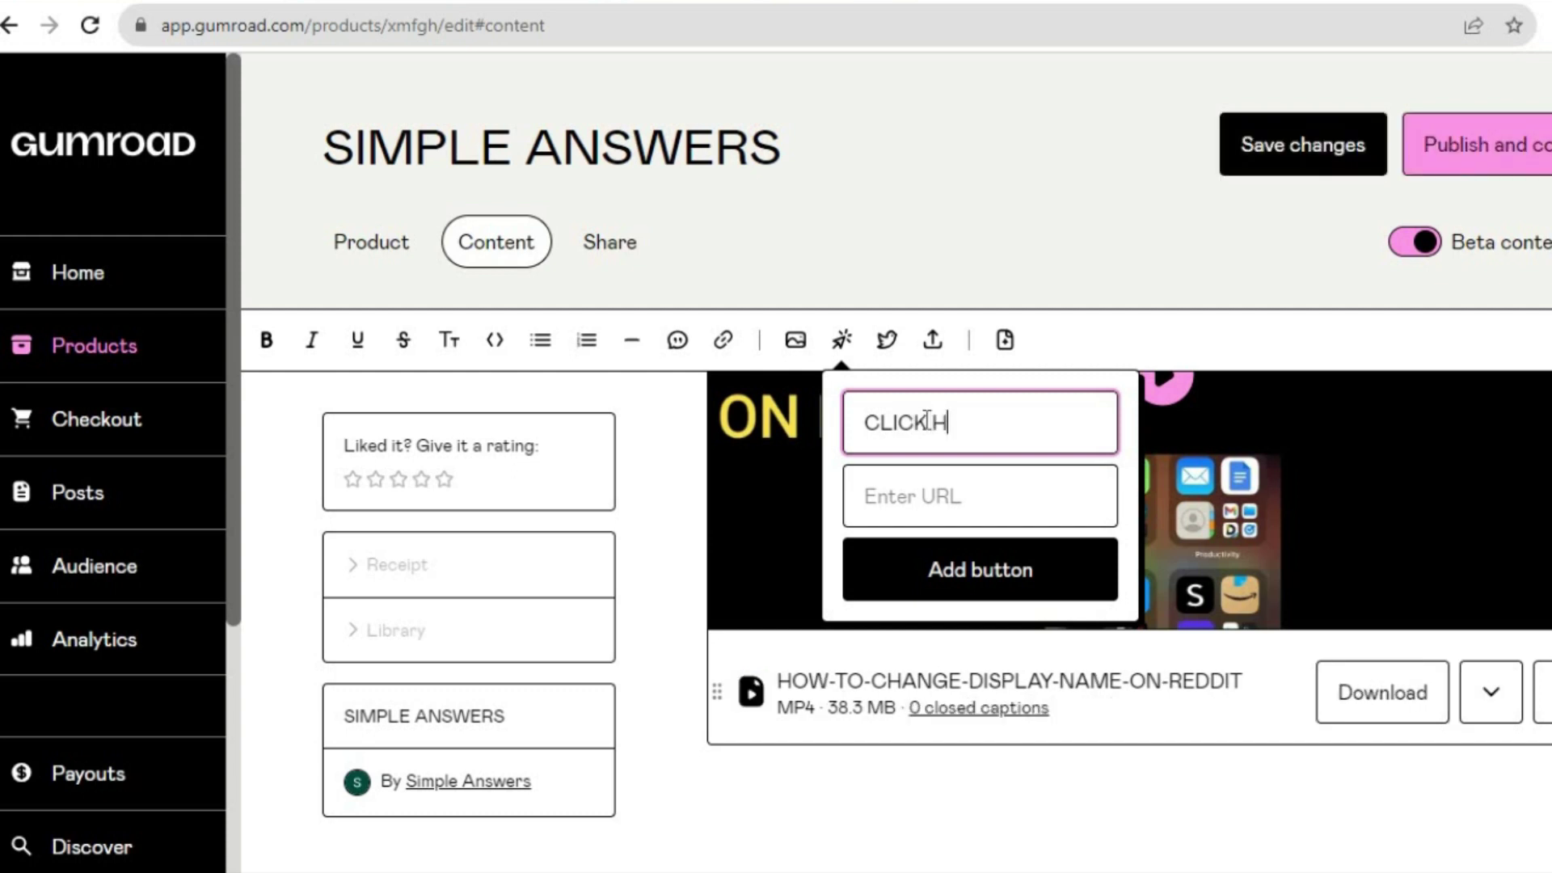
pyautogui.write('ERE')
pyautogui.click(931, 594)
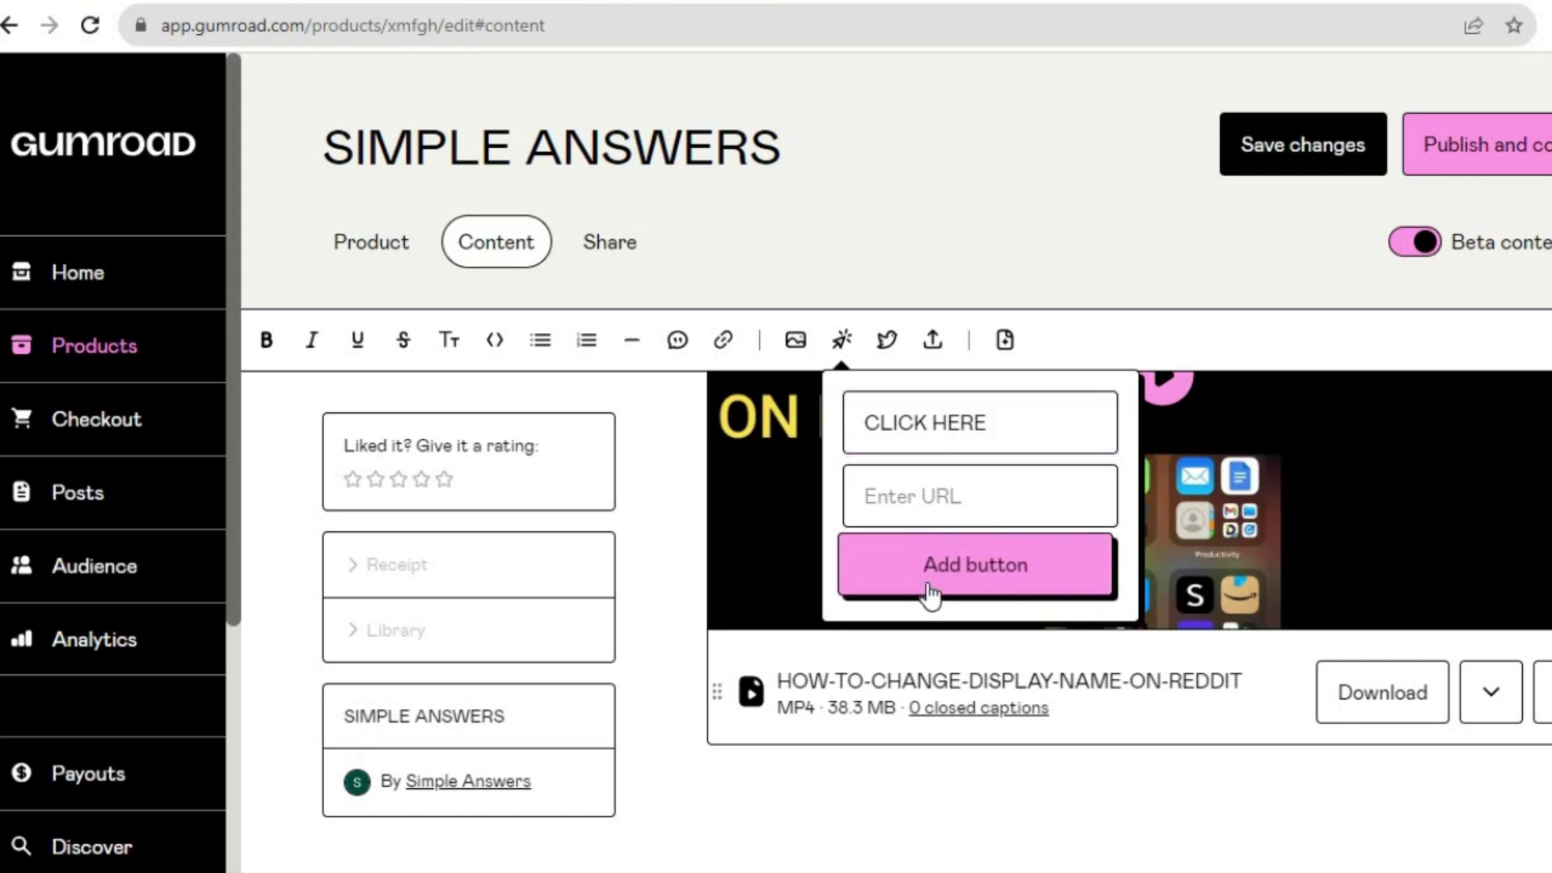
# Step: Link the button to the product page URL copied from the address bar, and add it
pyautogui.click(899, 493)
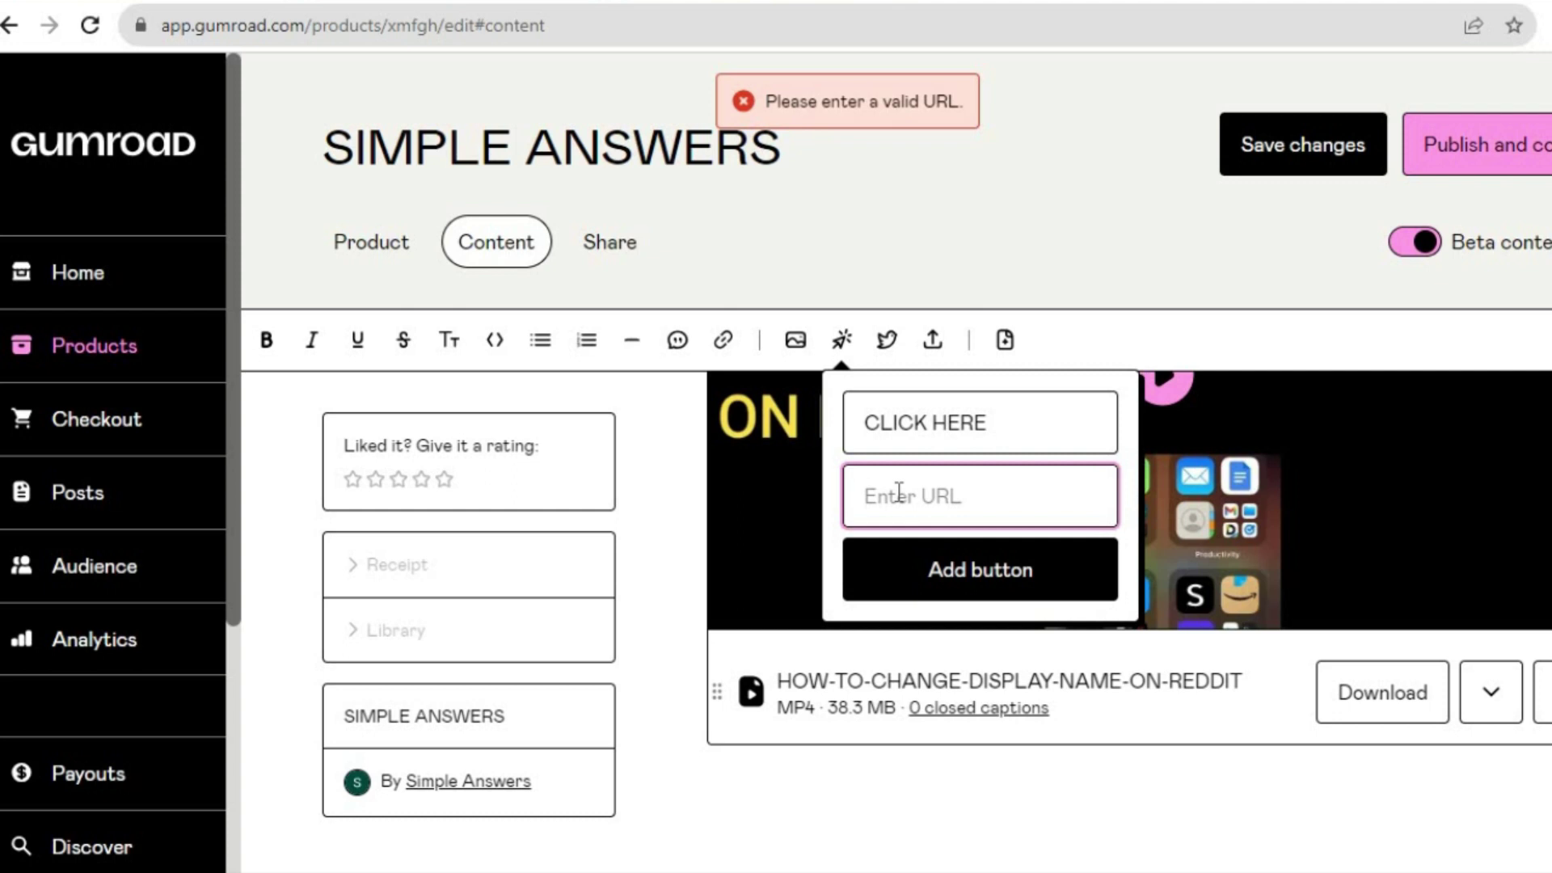
pyautogui.click(646, 25)
pyautogui.rightClick(643, 26)
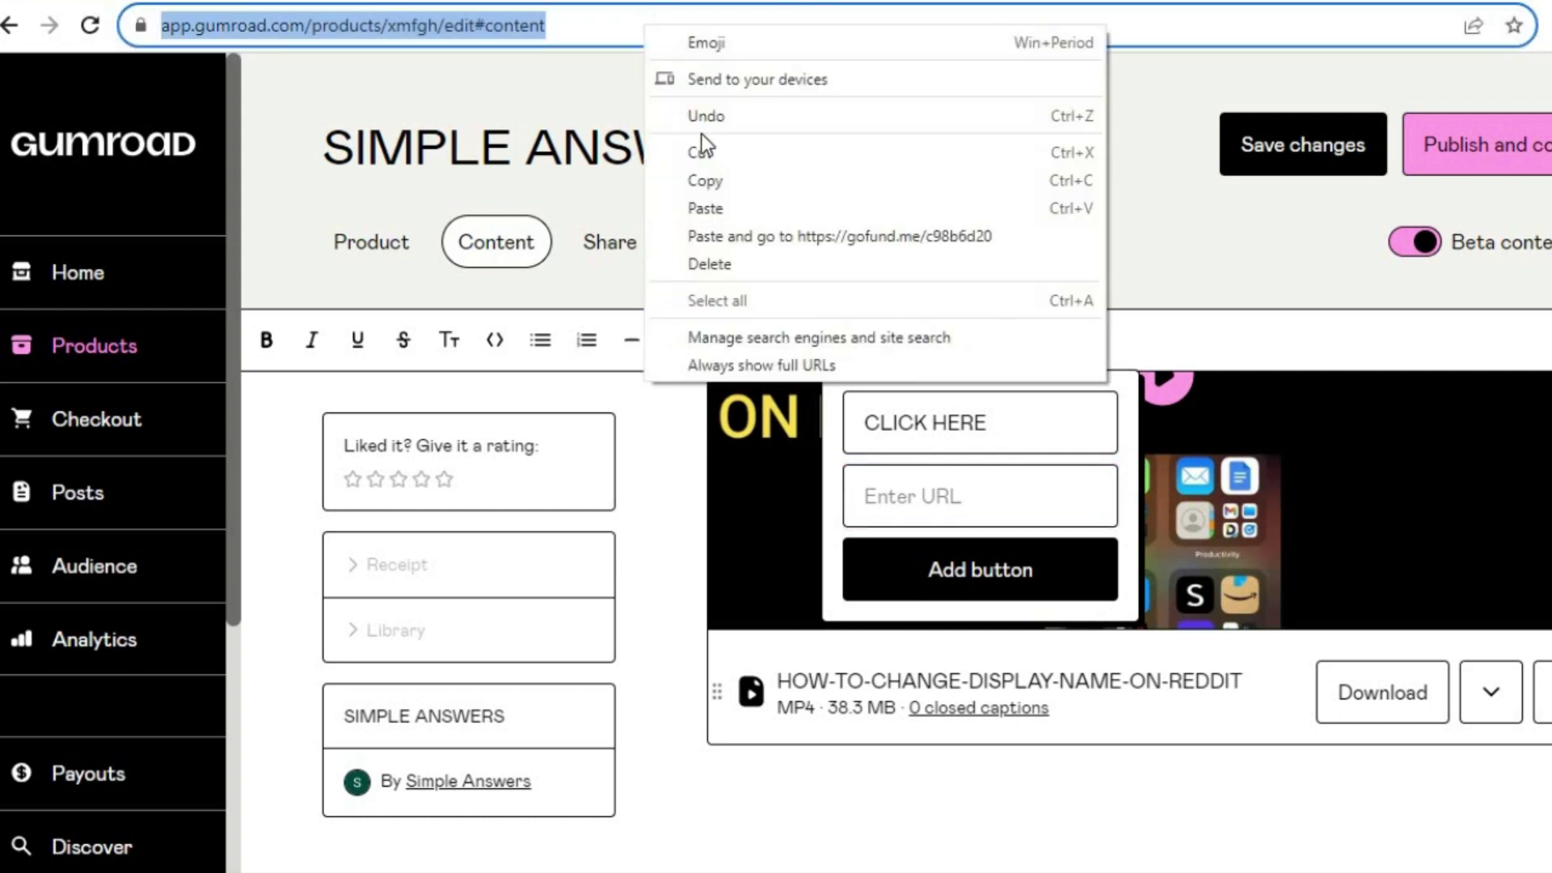
pyautogui.click(706, 179)
pyautogui.click(891, 491)
pyautogui.rightClick(890, 480)
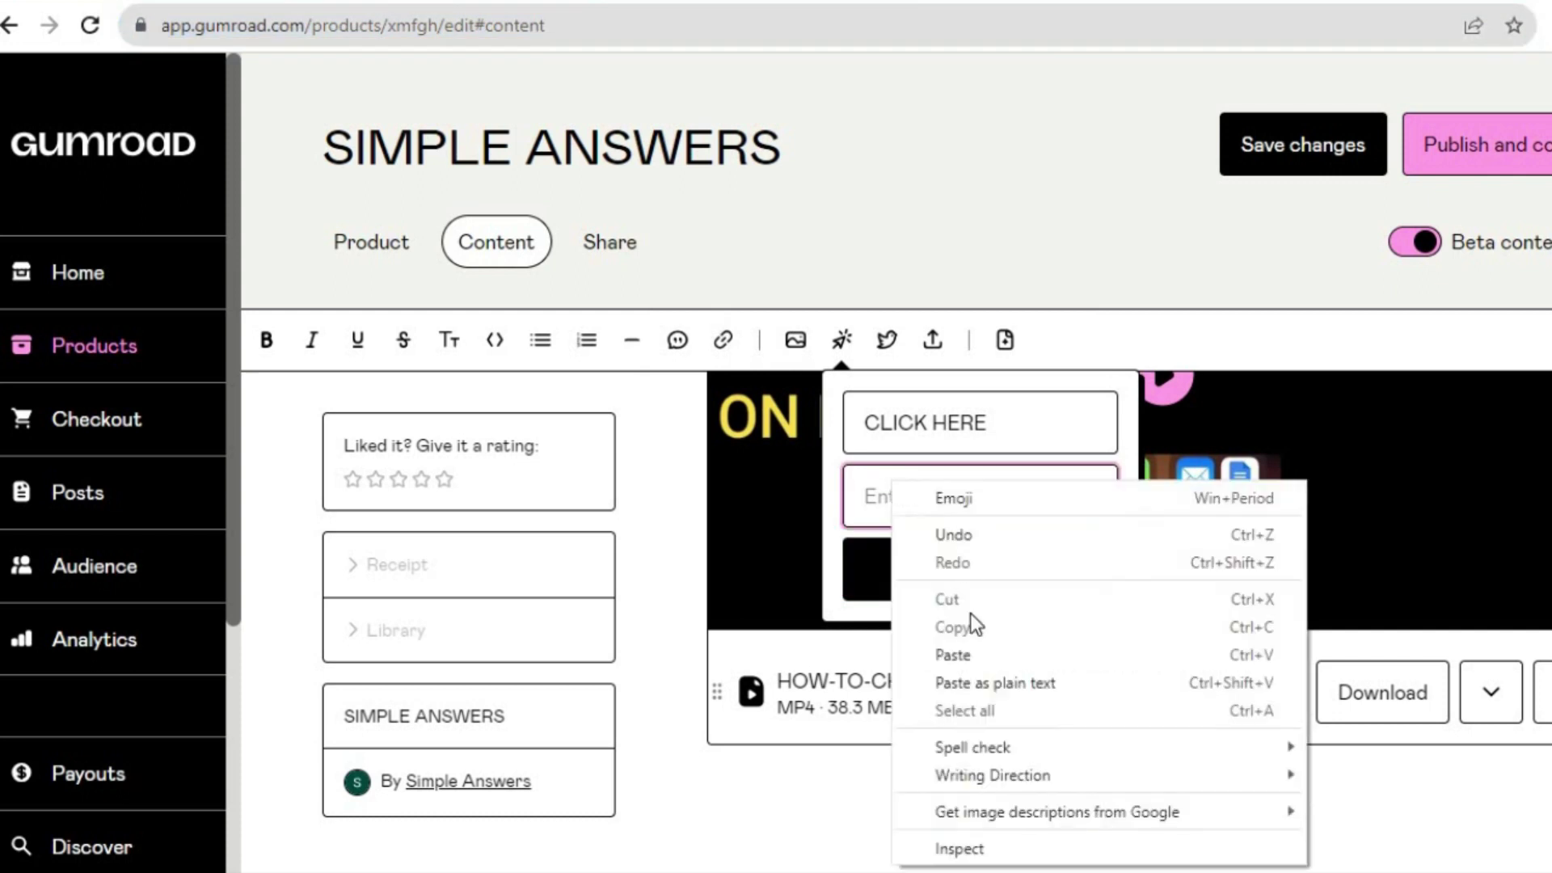
pyautogui.click(960, 655)
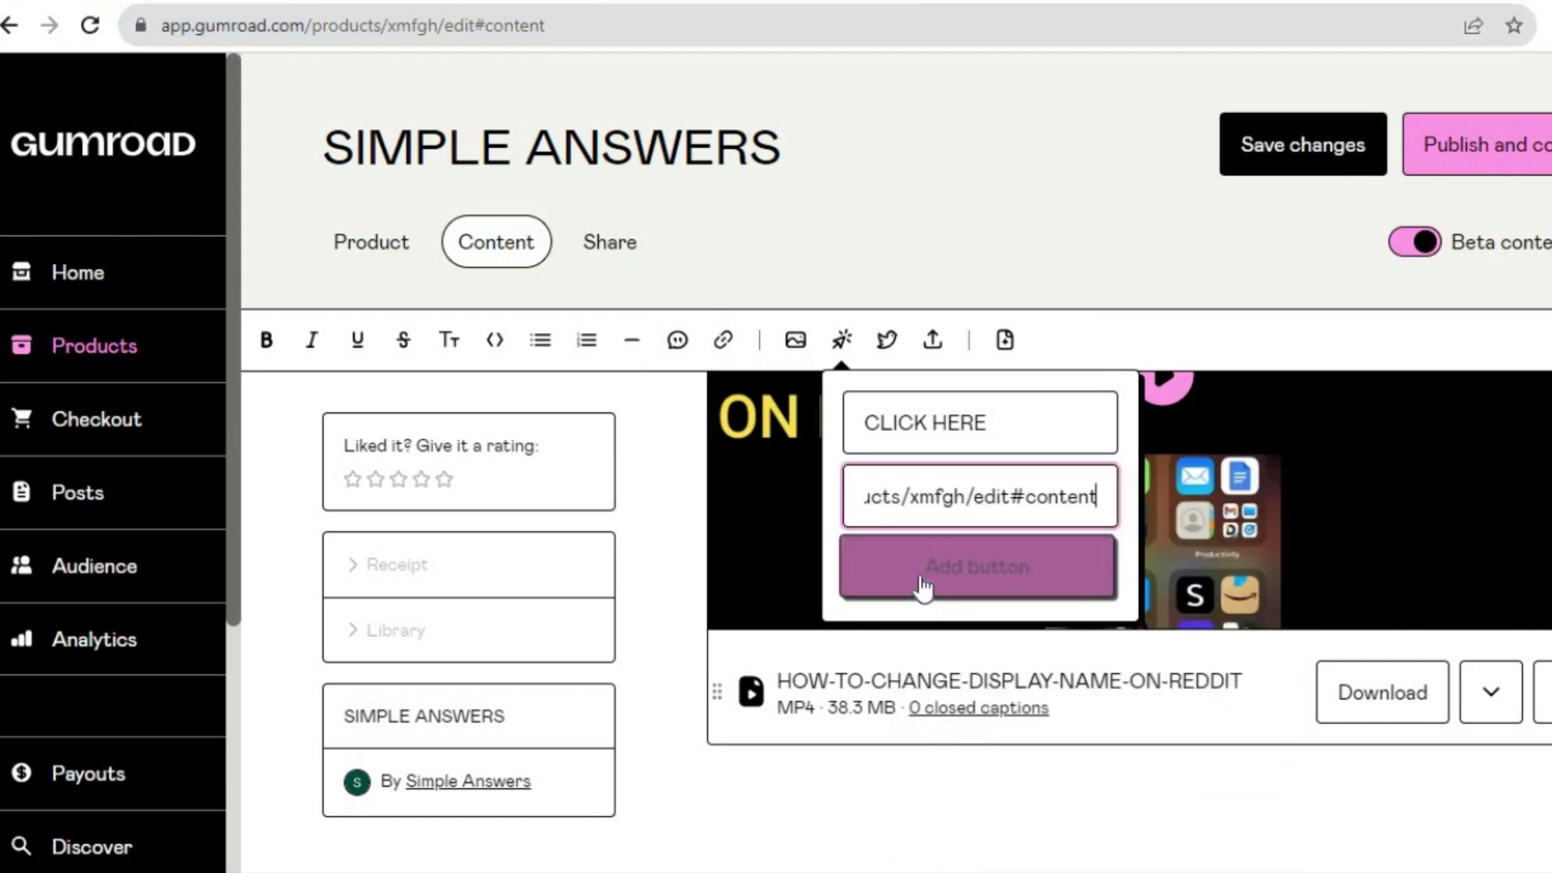
pyautogui.click(922, 569)
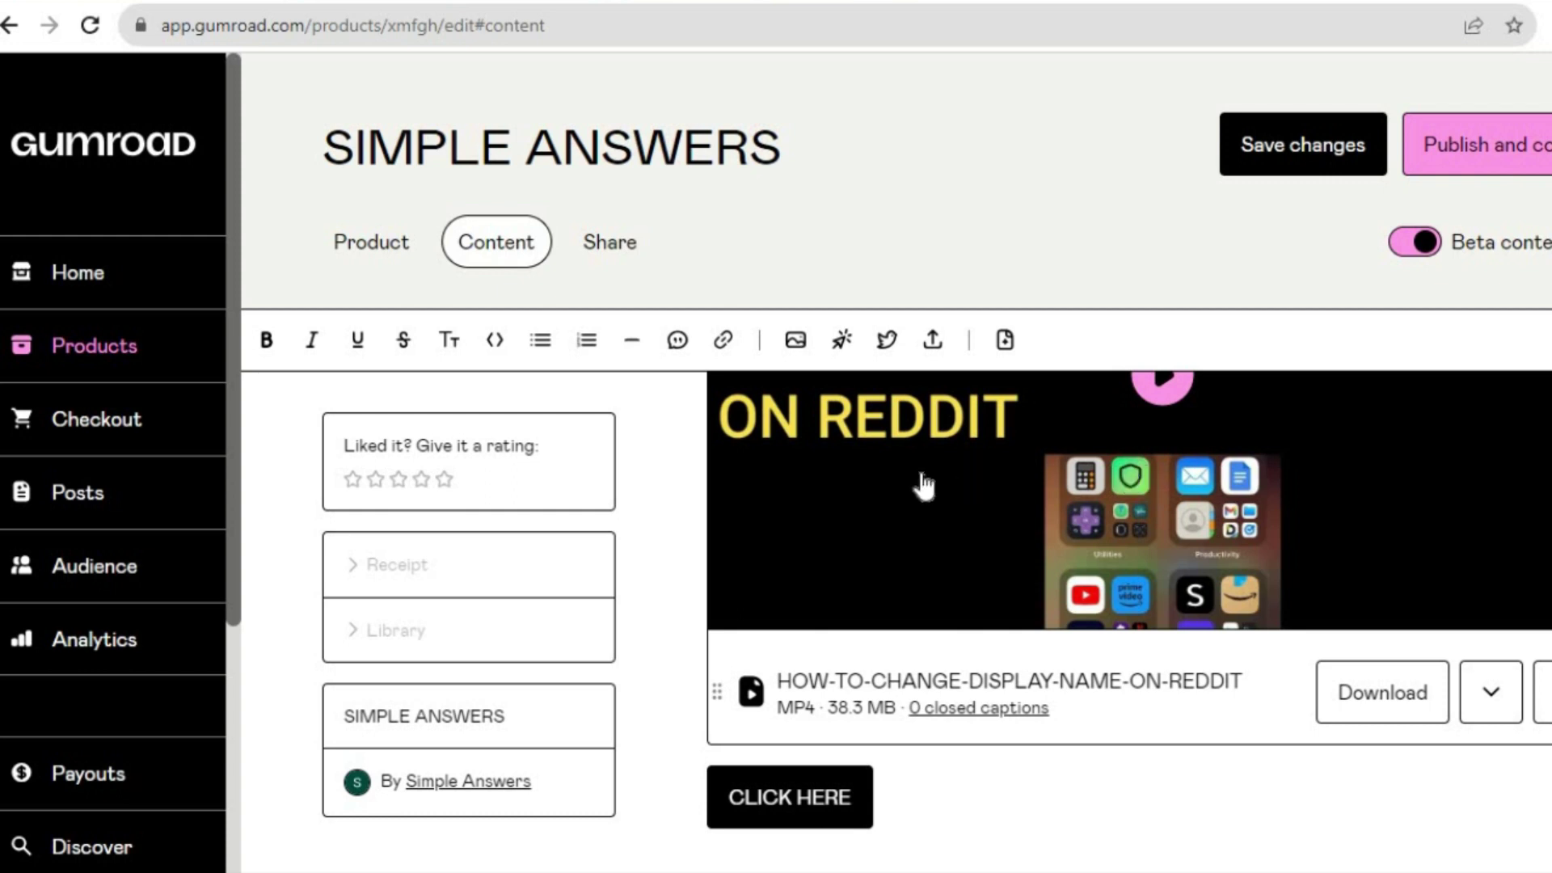
# Step: Create a content page named TEST and add a second Untitled page below it
pyautogui.click(1004, 341)
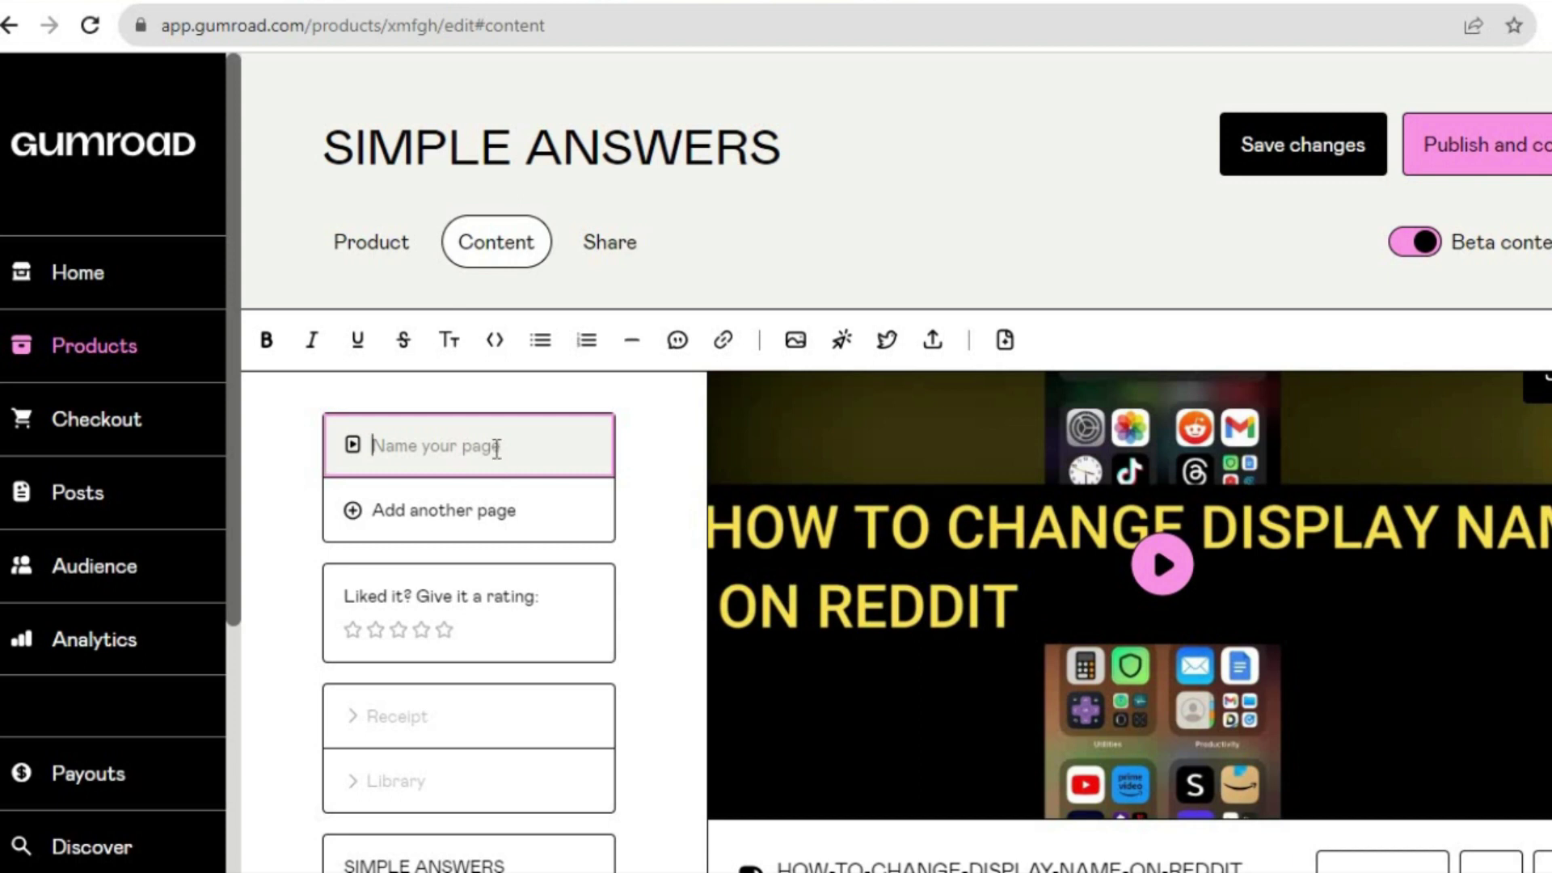
pyautogui.write('TEST')
pyautogui.click(467, 521)
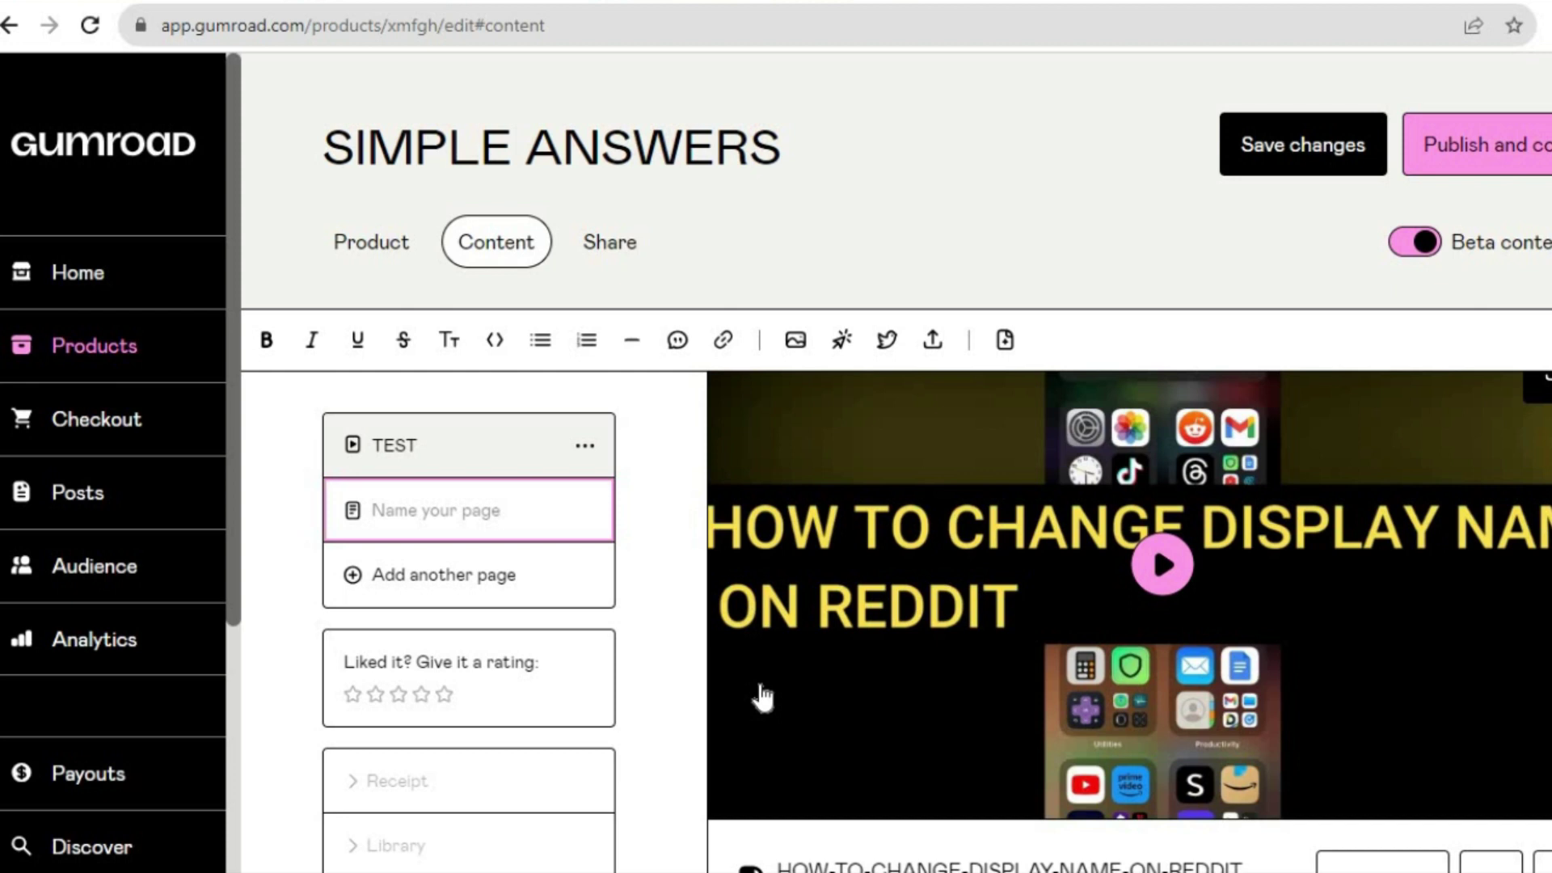
# Step: Expand and then collapse the video file's details
pyautogui.scroll(-2, 1123, 566)
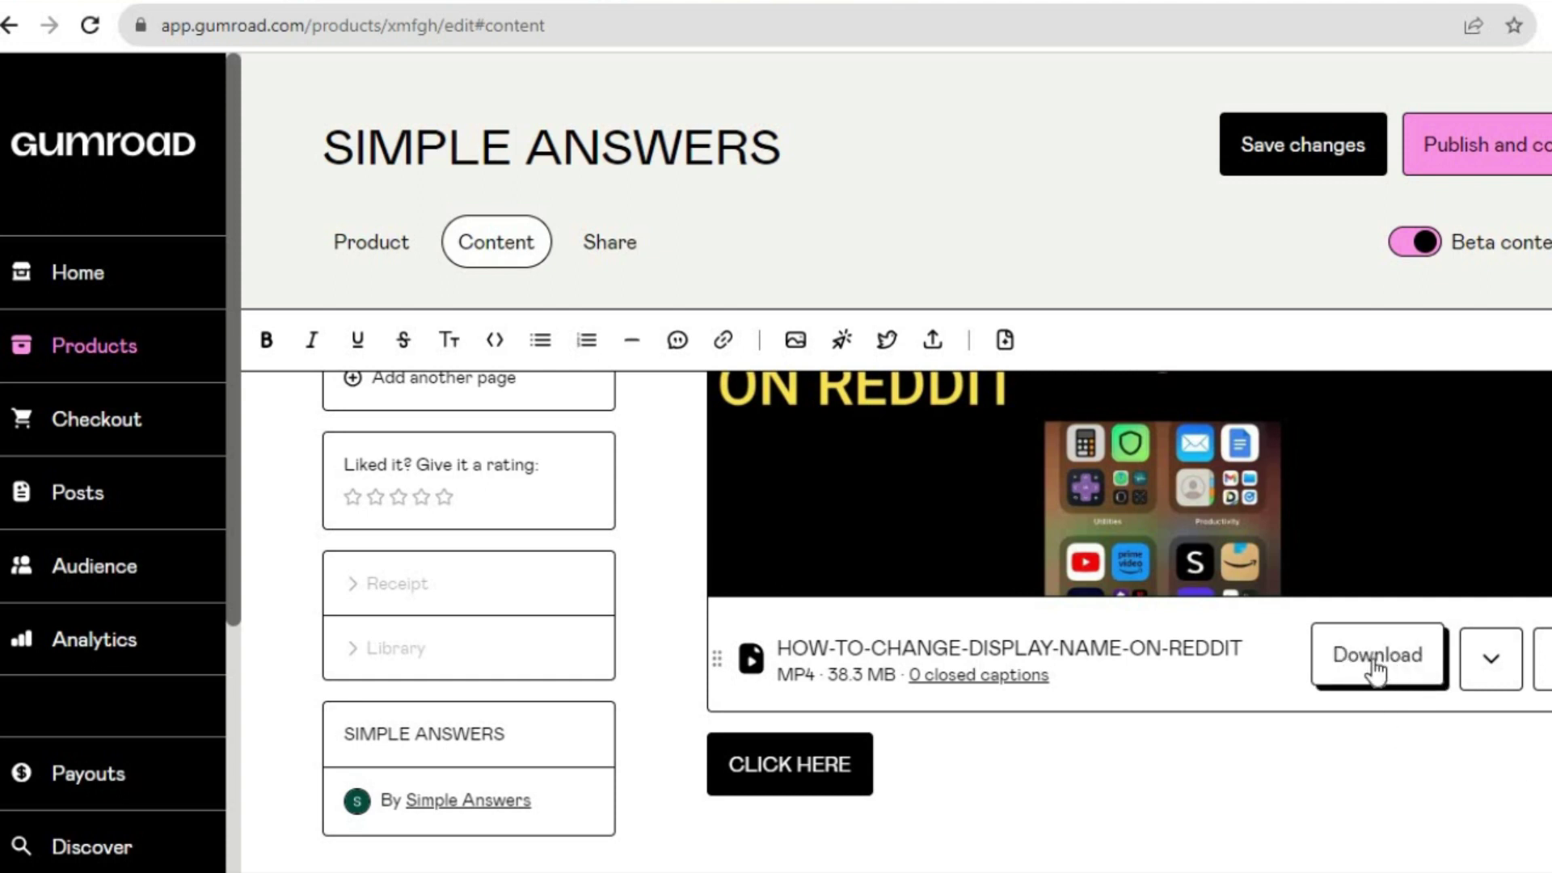
pyautogui.click(1482, 668)
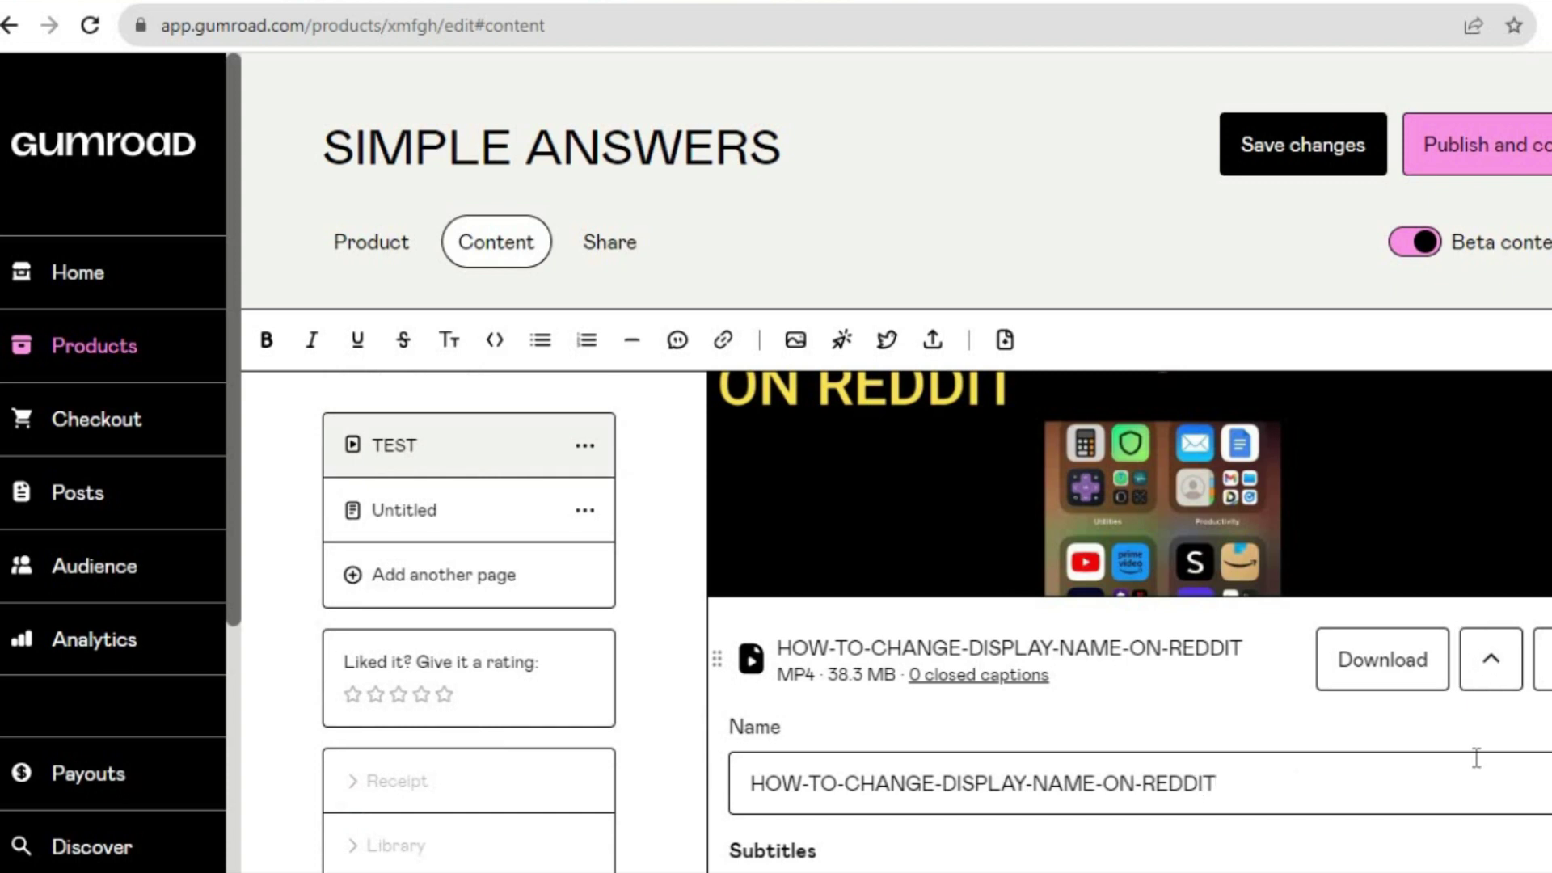
pyautogui.click(1489, 667)
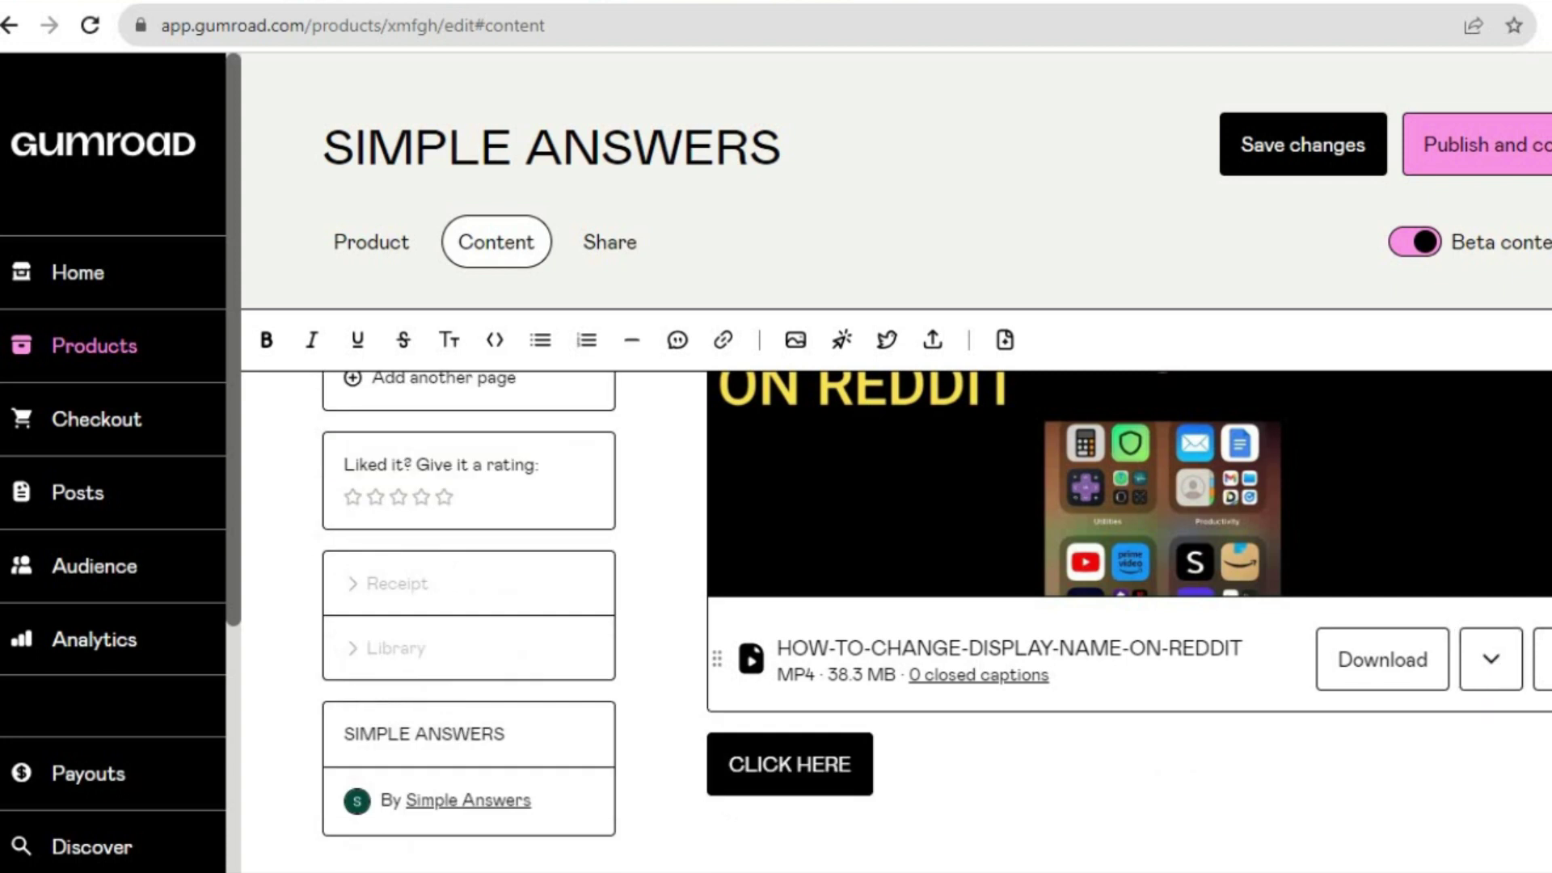
pyautogui.scroll(3, 936, 622)
pyautogui.scroll(1, 1128, 623)
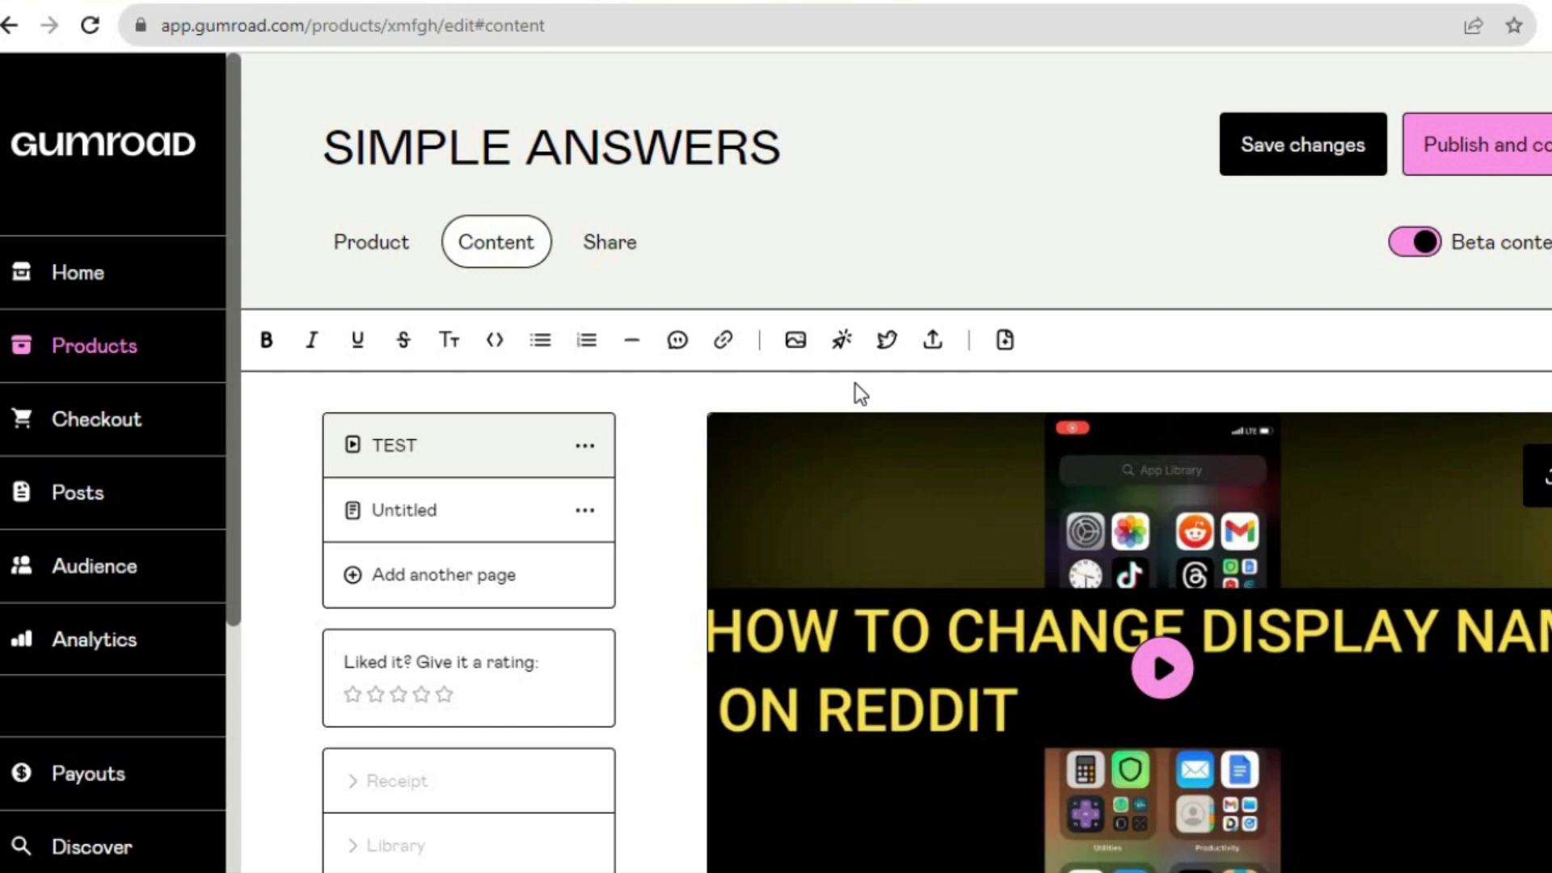
# Step: Save the SIMPLE ANSWERS content changes, then choose Publish and continue
pyautogui.click(596, 240)
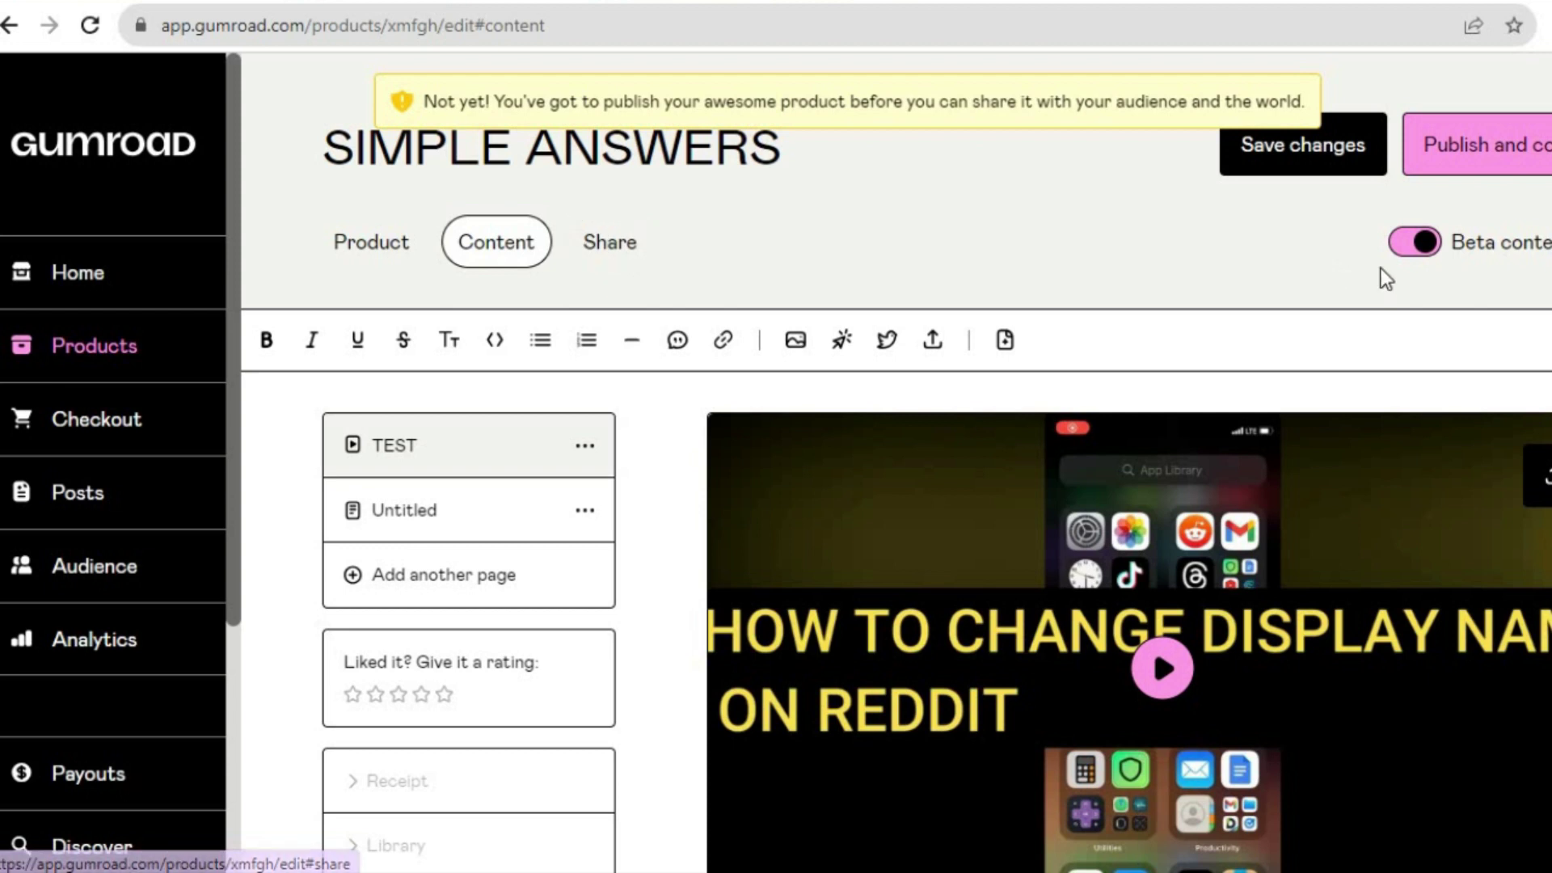
pyautogui.click(1323, 156)
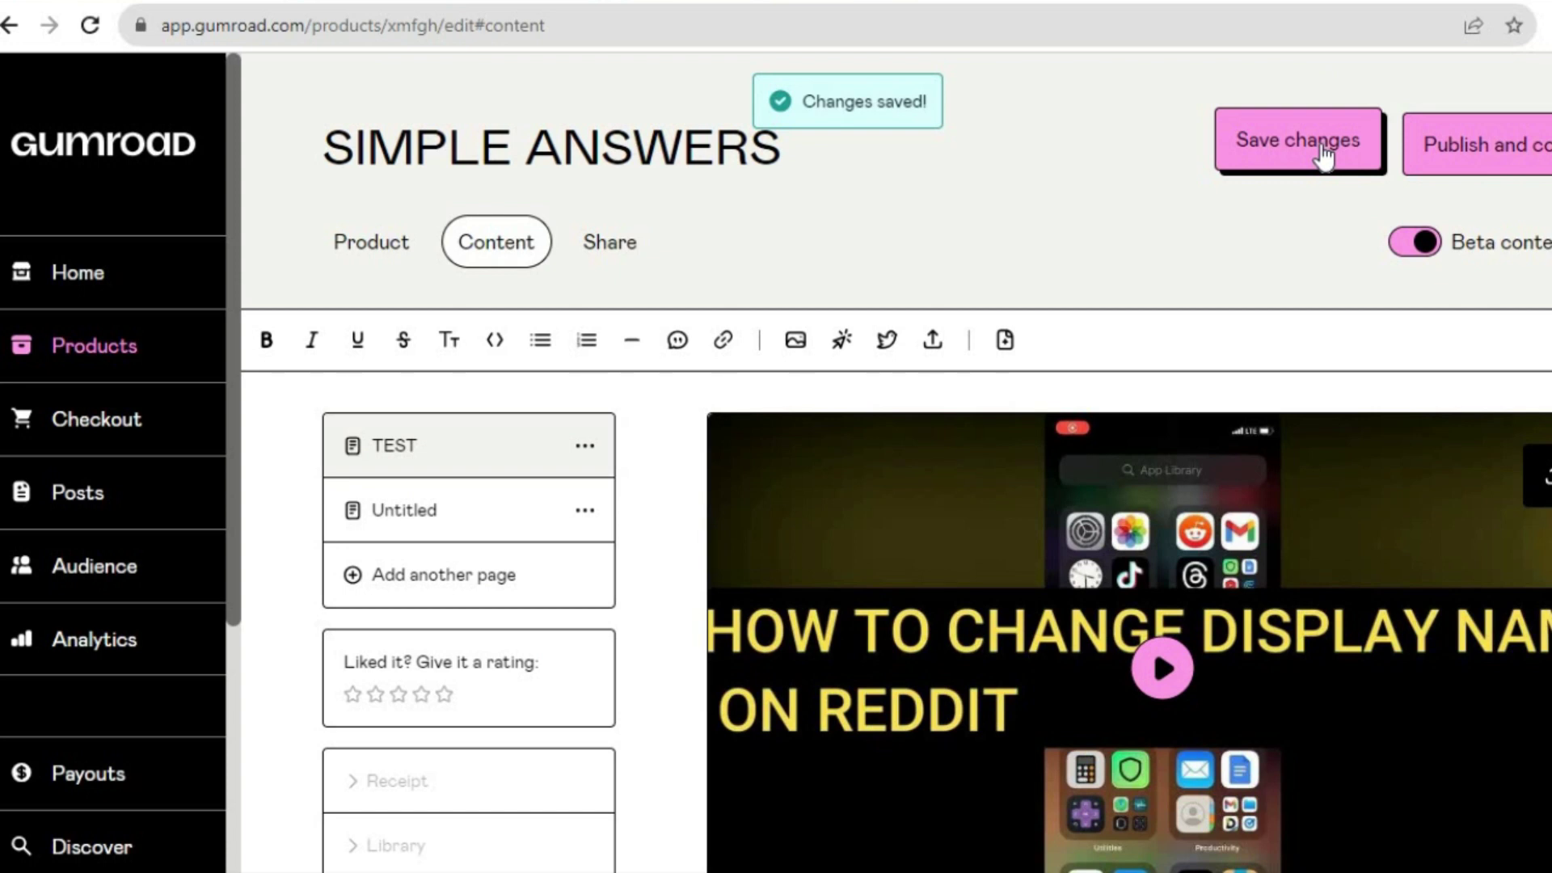
pyautogui.click(1489, 154)
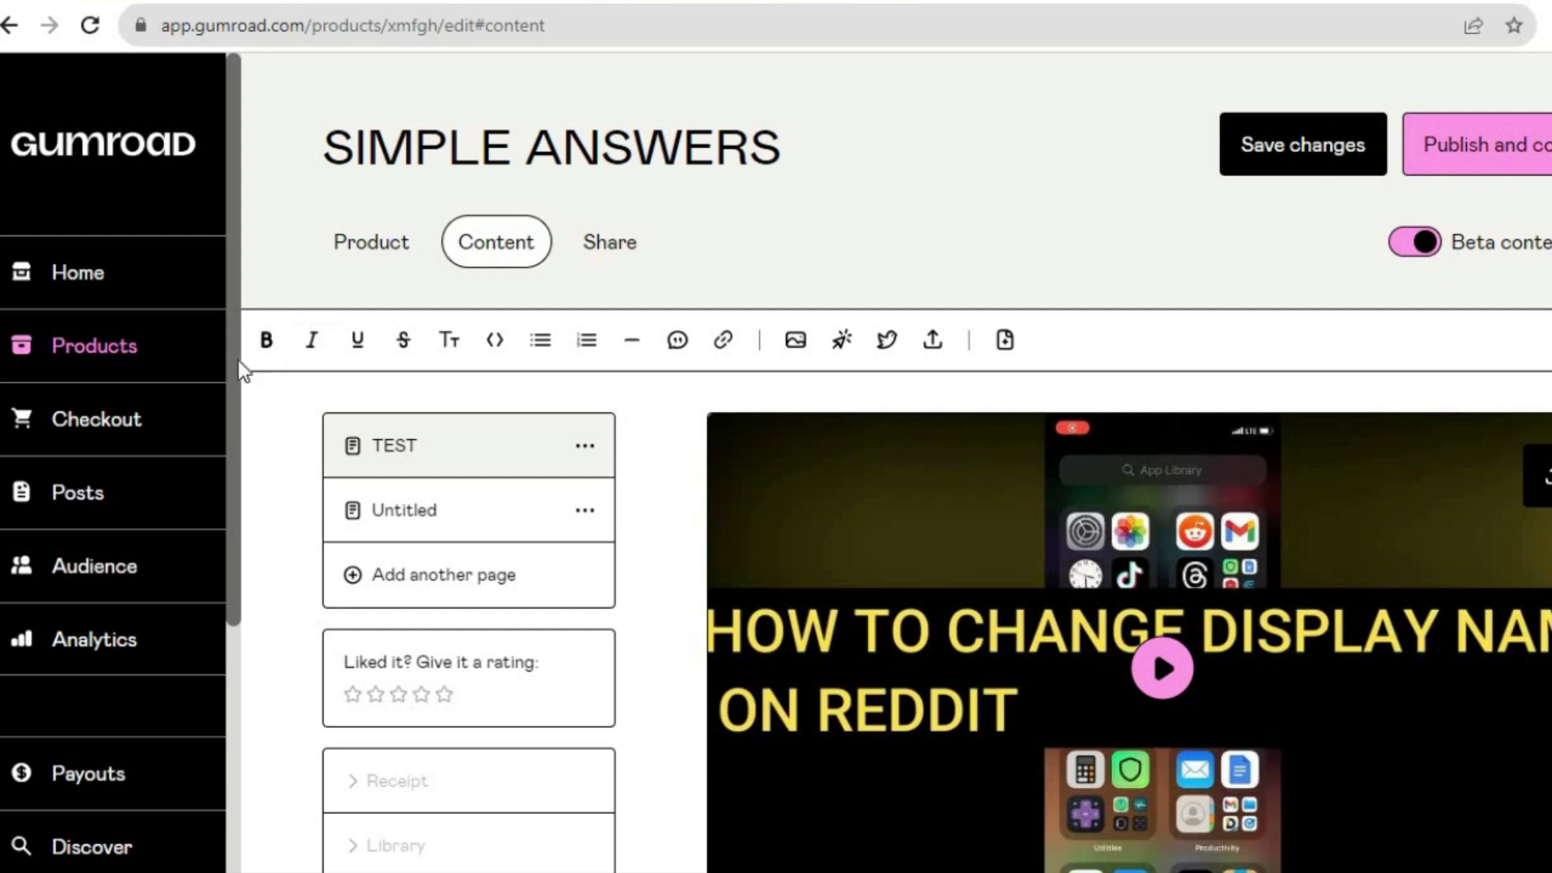
# Step: Switch from the product editor to Checkout and view its empty Discounts tab
pyautogui.moveTo(239, 360); pyautogui.dragTo(234, 396)
pyautogui.click(127, 387)
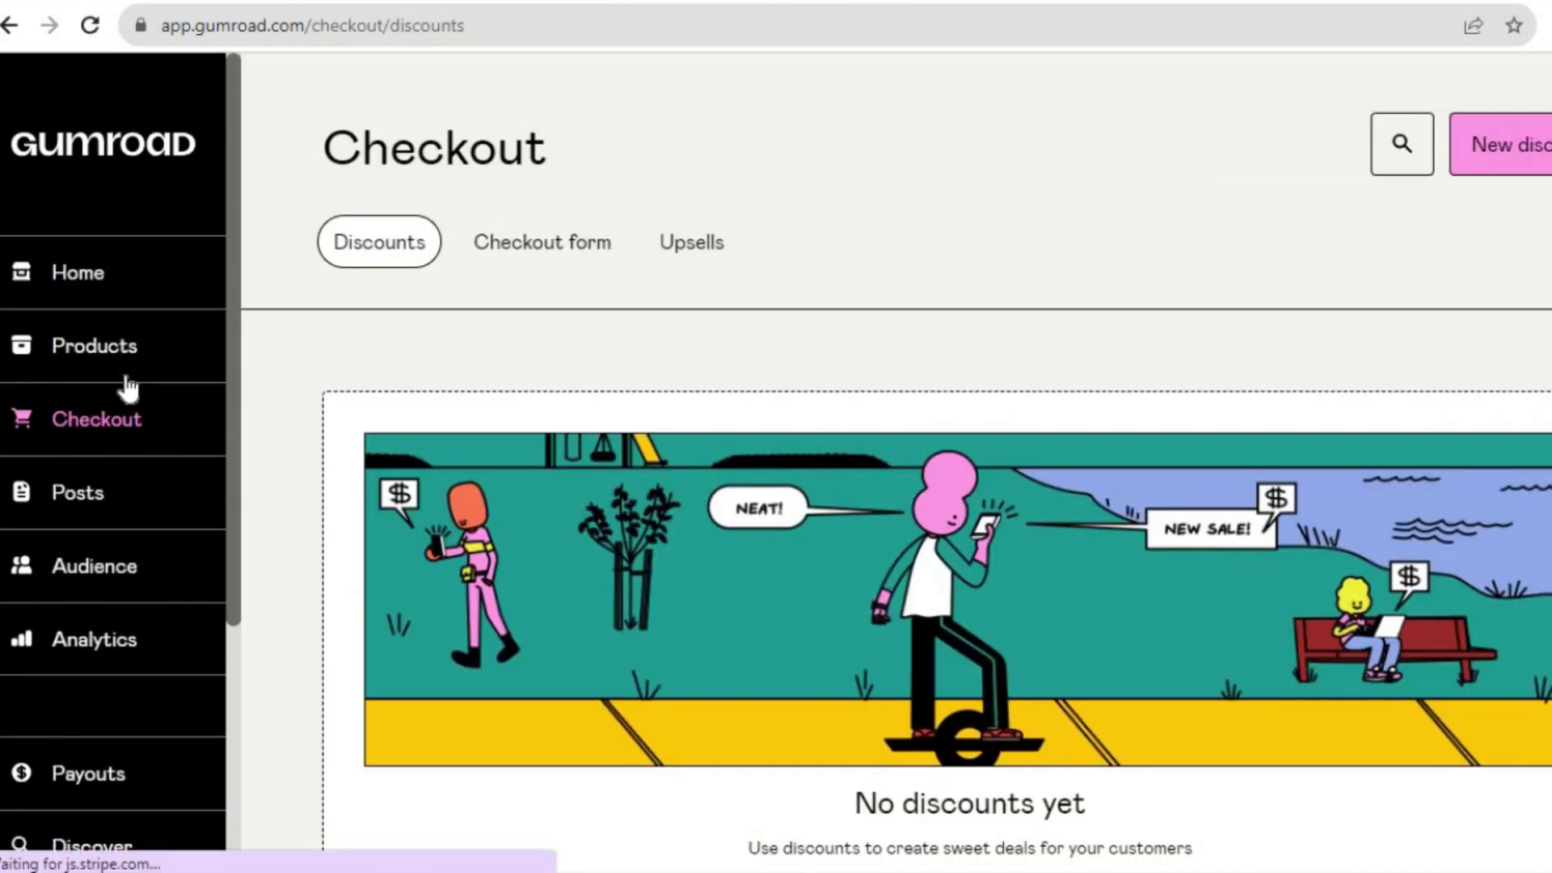
pyautogui.scroll(-2, 749, 440)
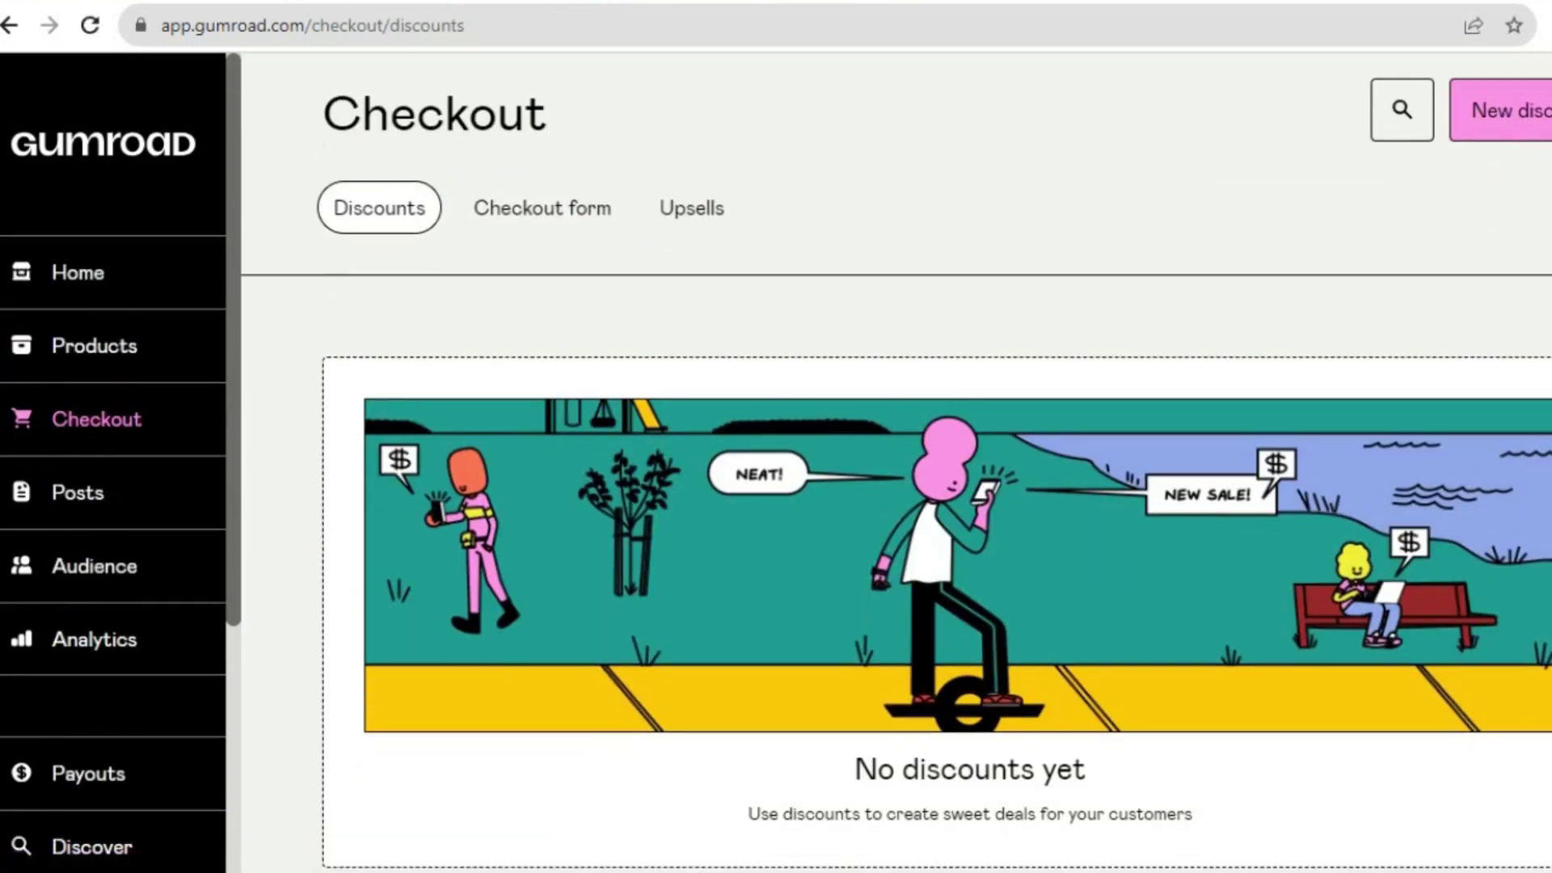
pyautogui.scroll(1, 749, 440)
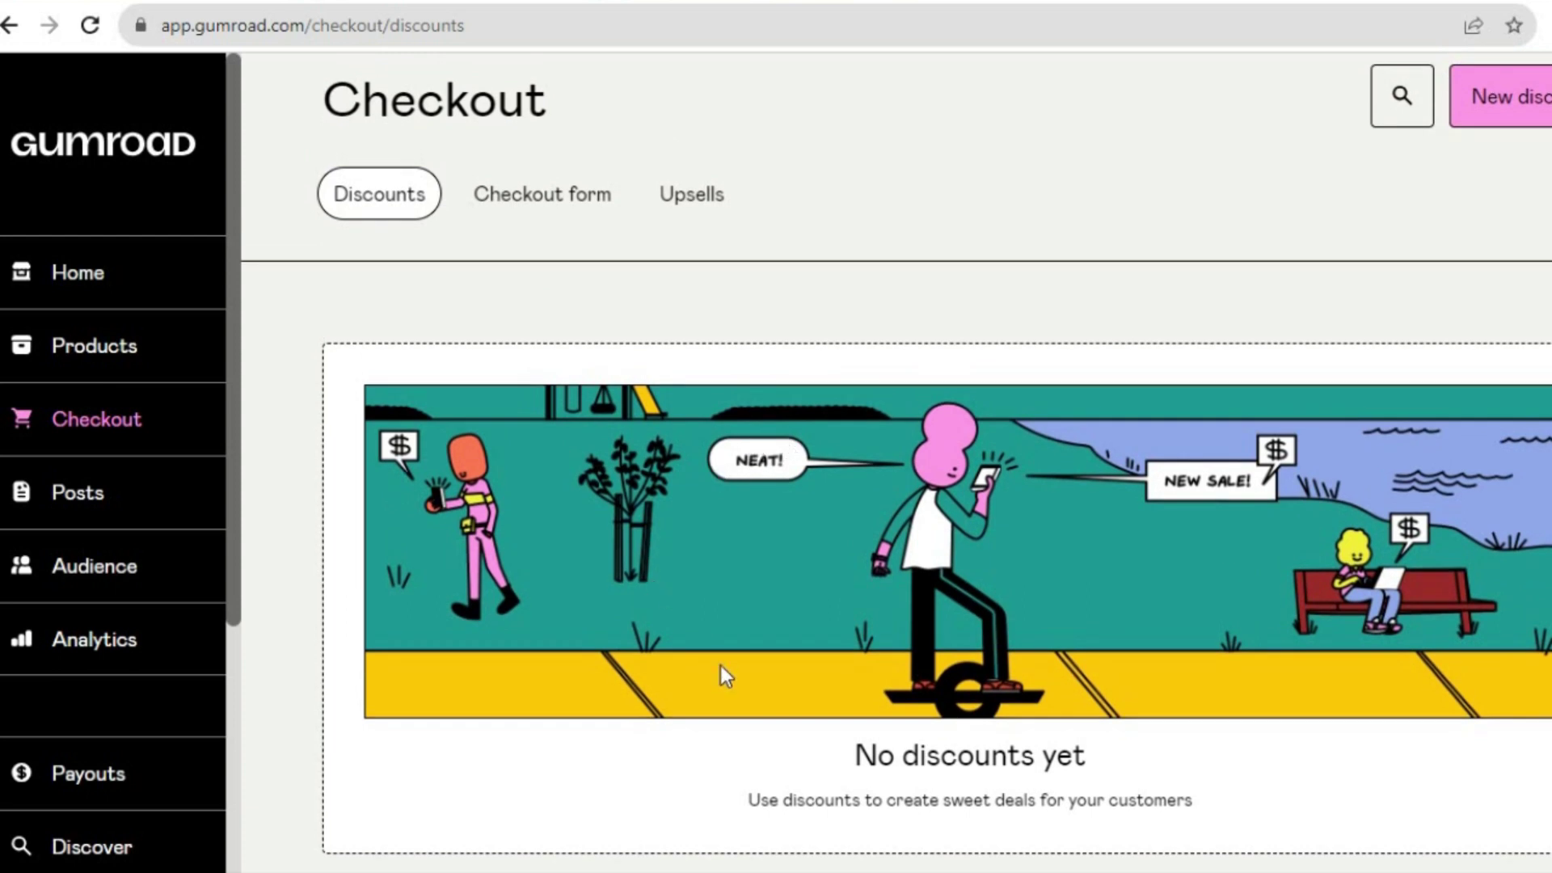
# Step: Start a new discount, look over its name and code fields, then cancel without saving
pyautogui.click(1534, 105)
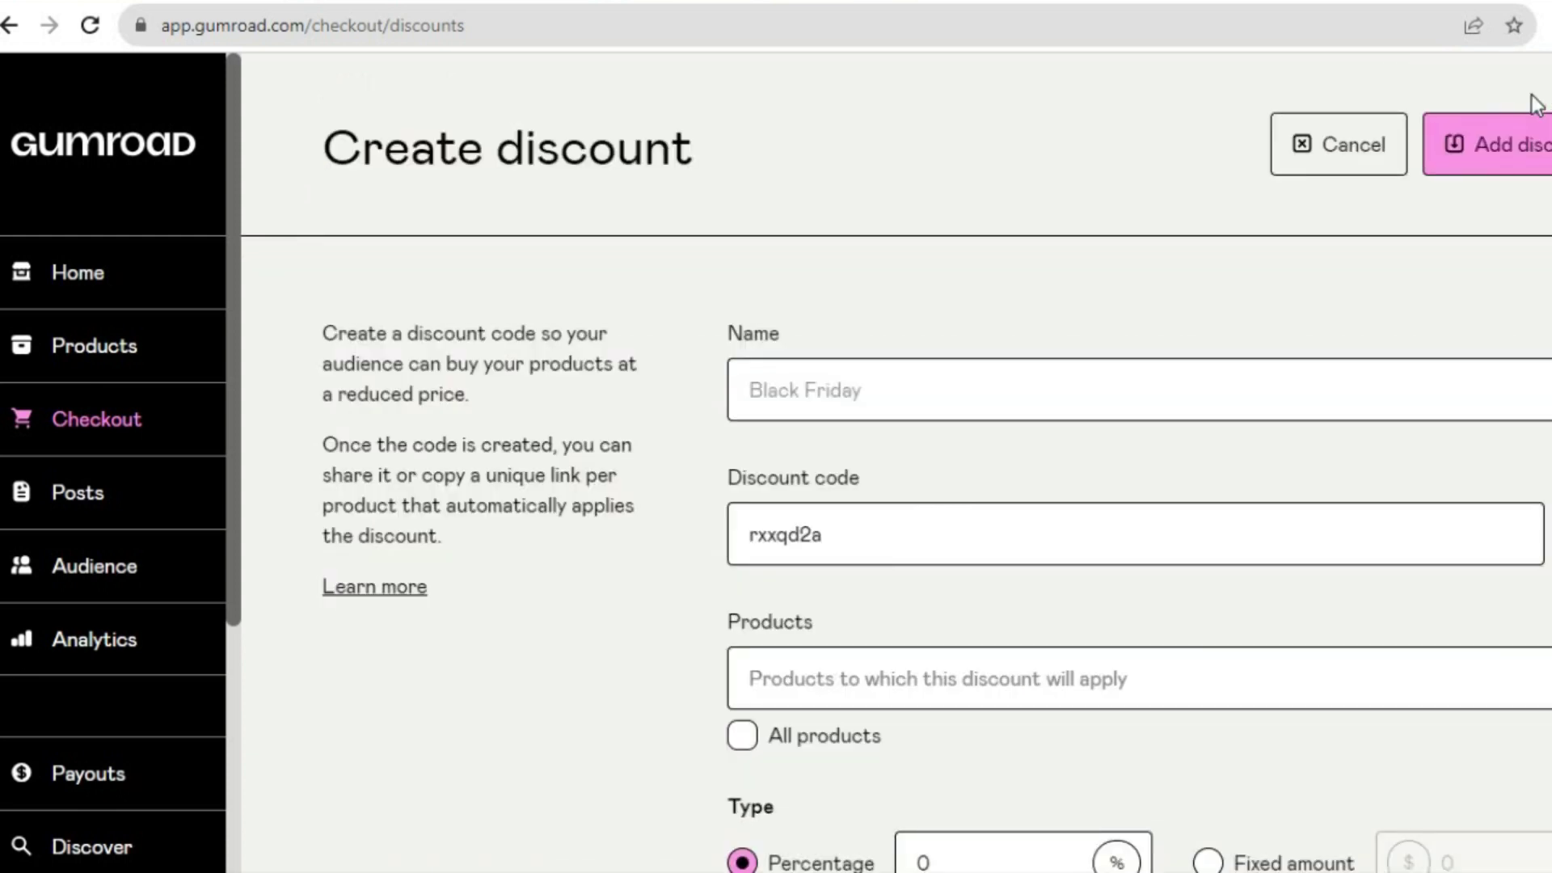
pyautogui.click(868, 401)
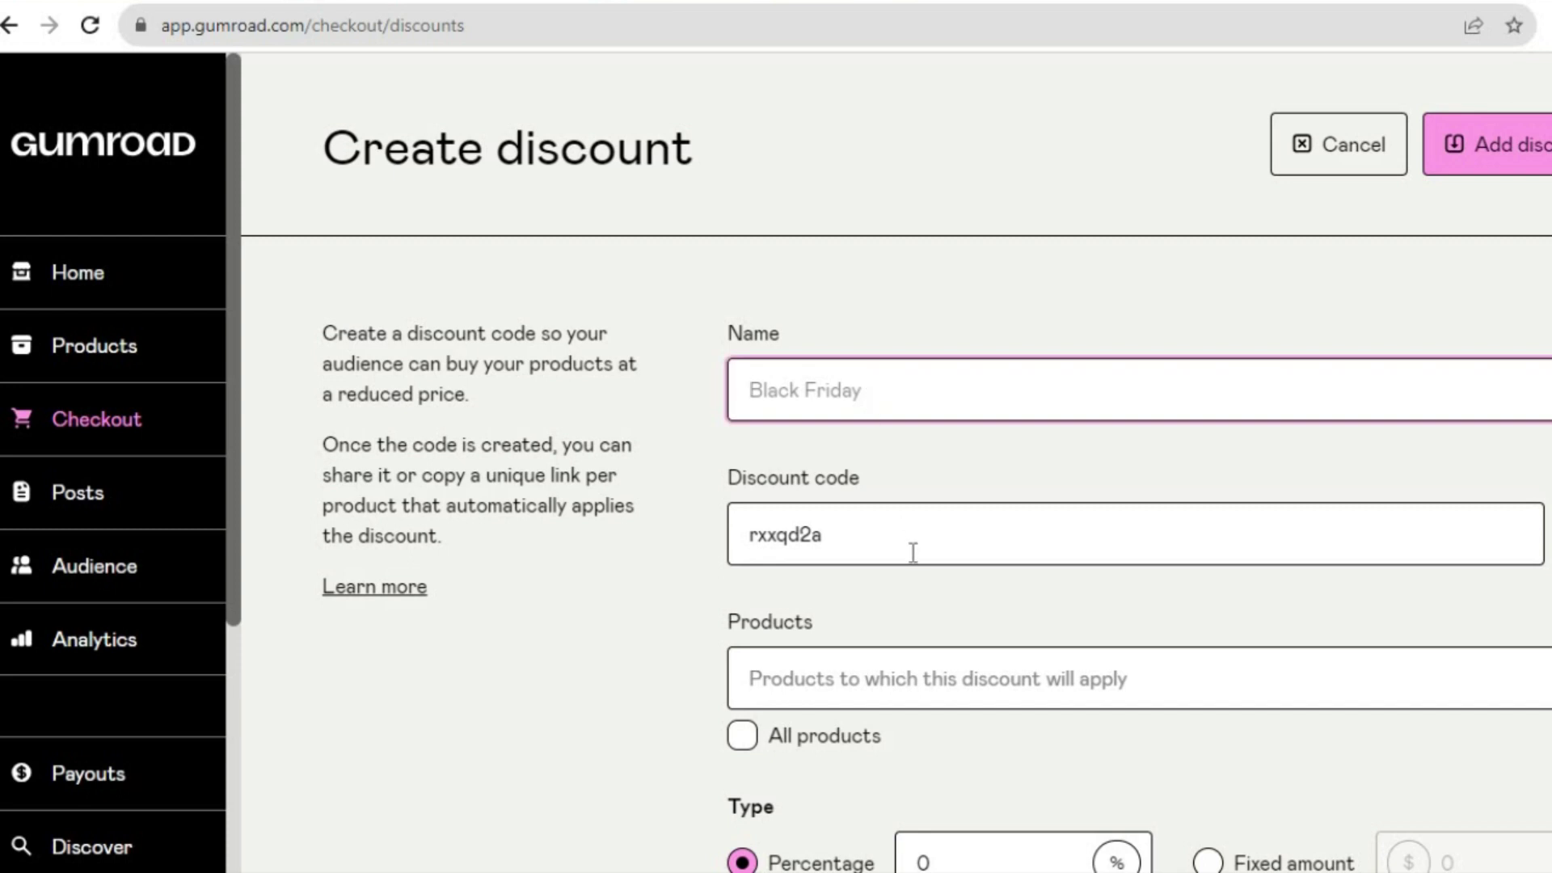
pyautogui.click(865, 540)
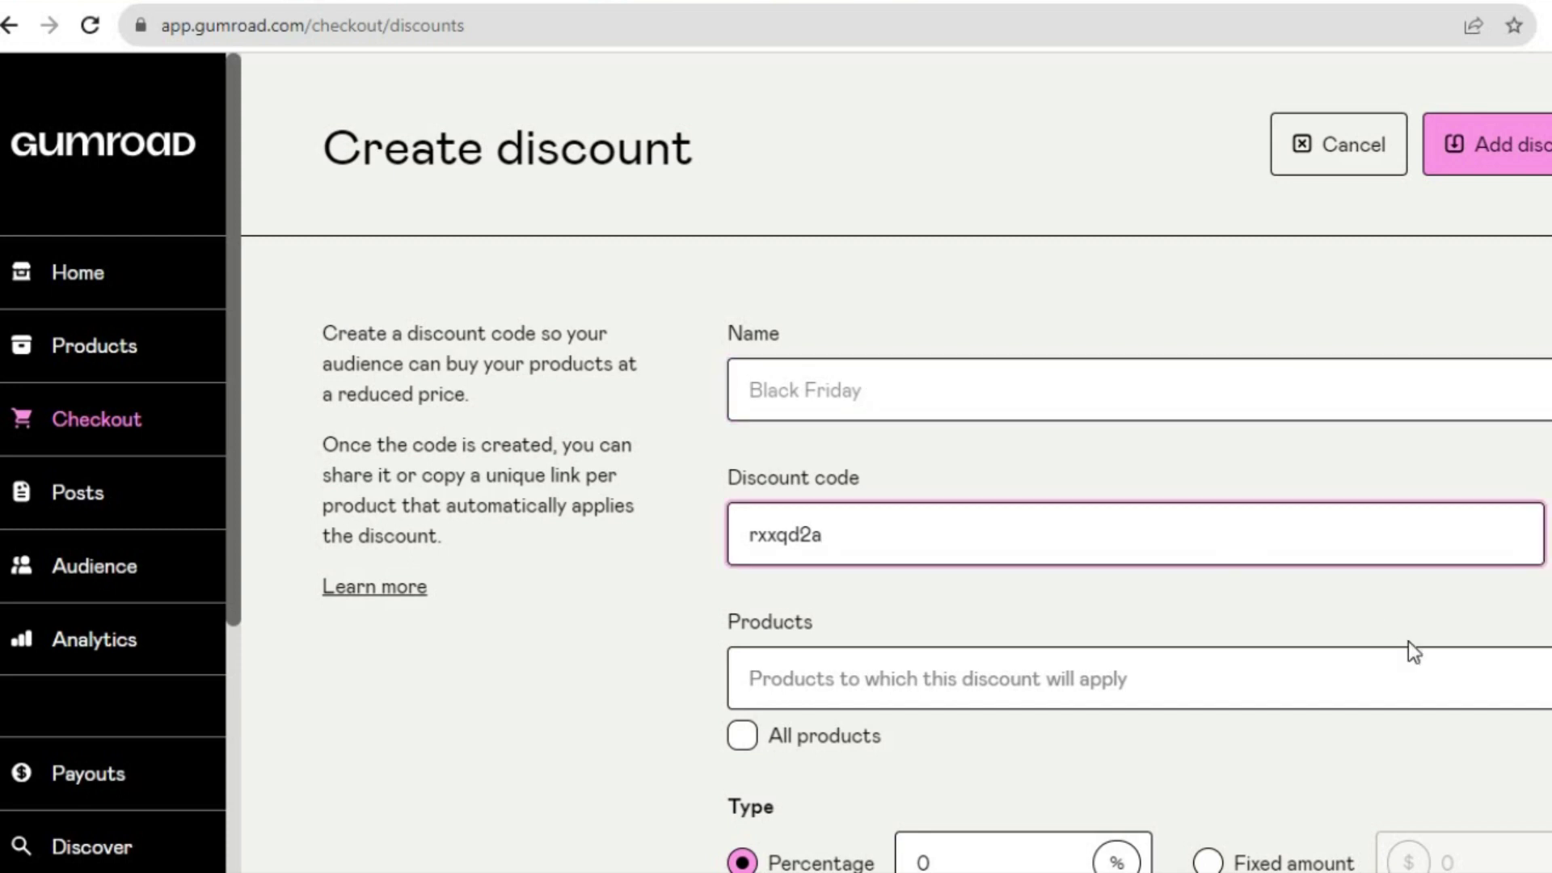
pyautogui.scroll(-3, 895, 464)
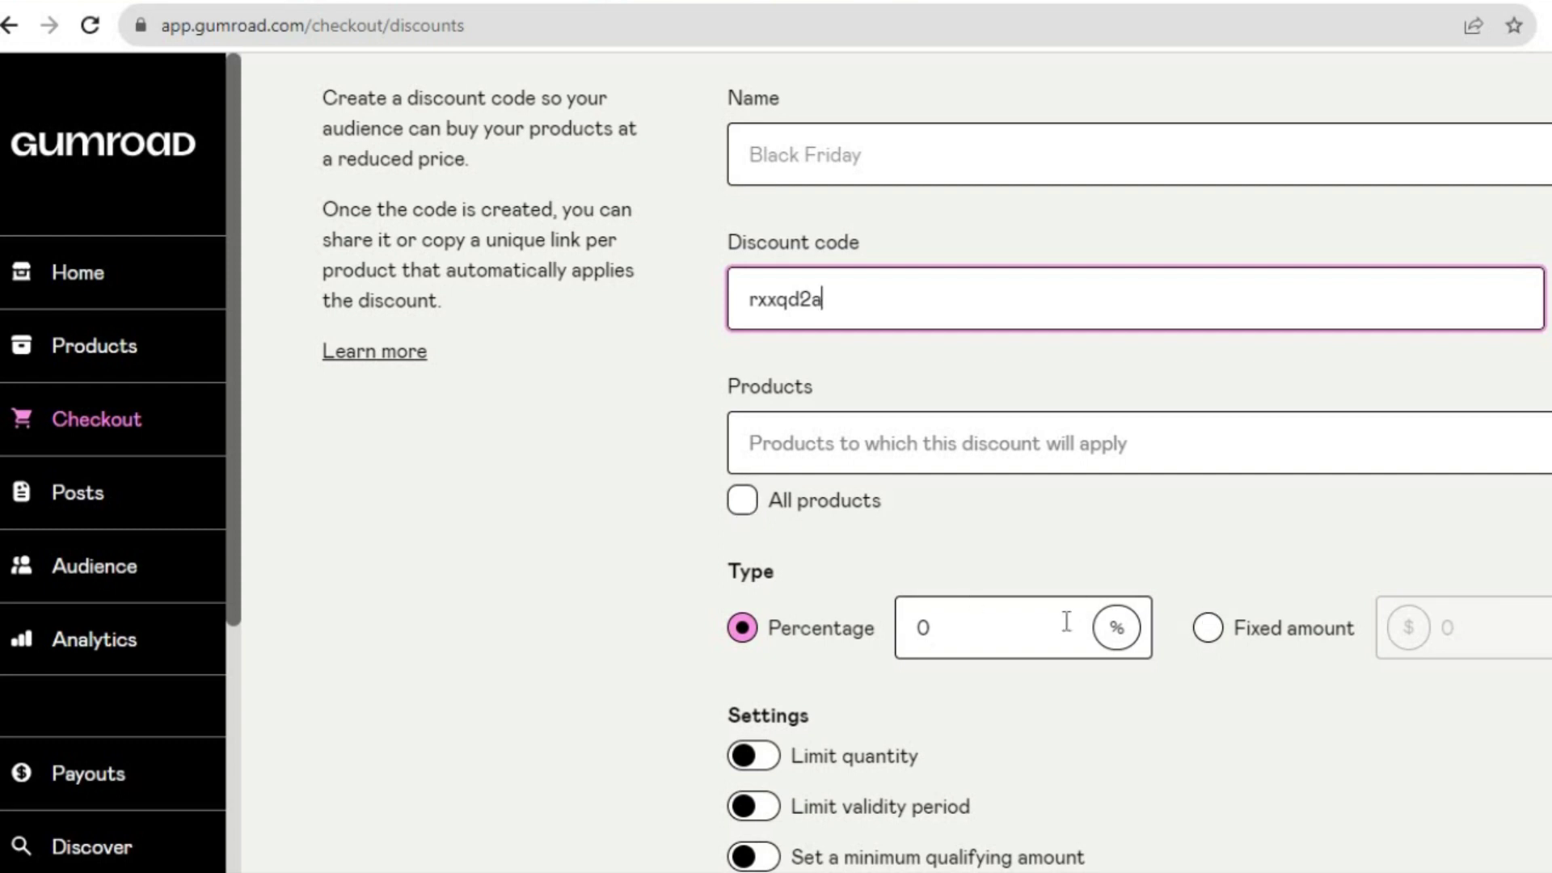
pyautogui.scroll(-2, 896, 485)
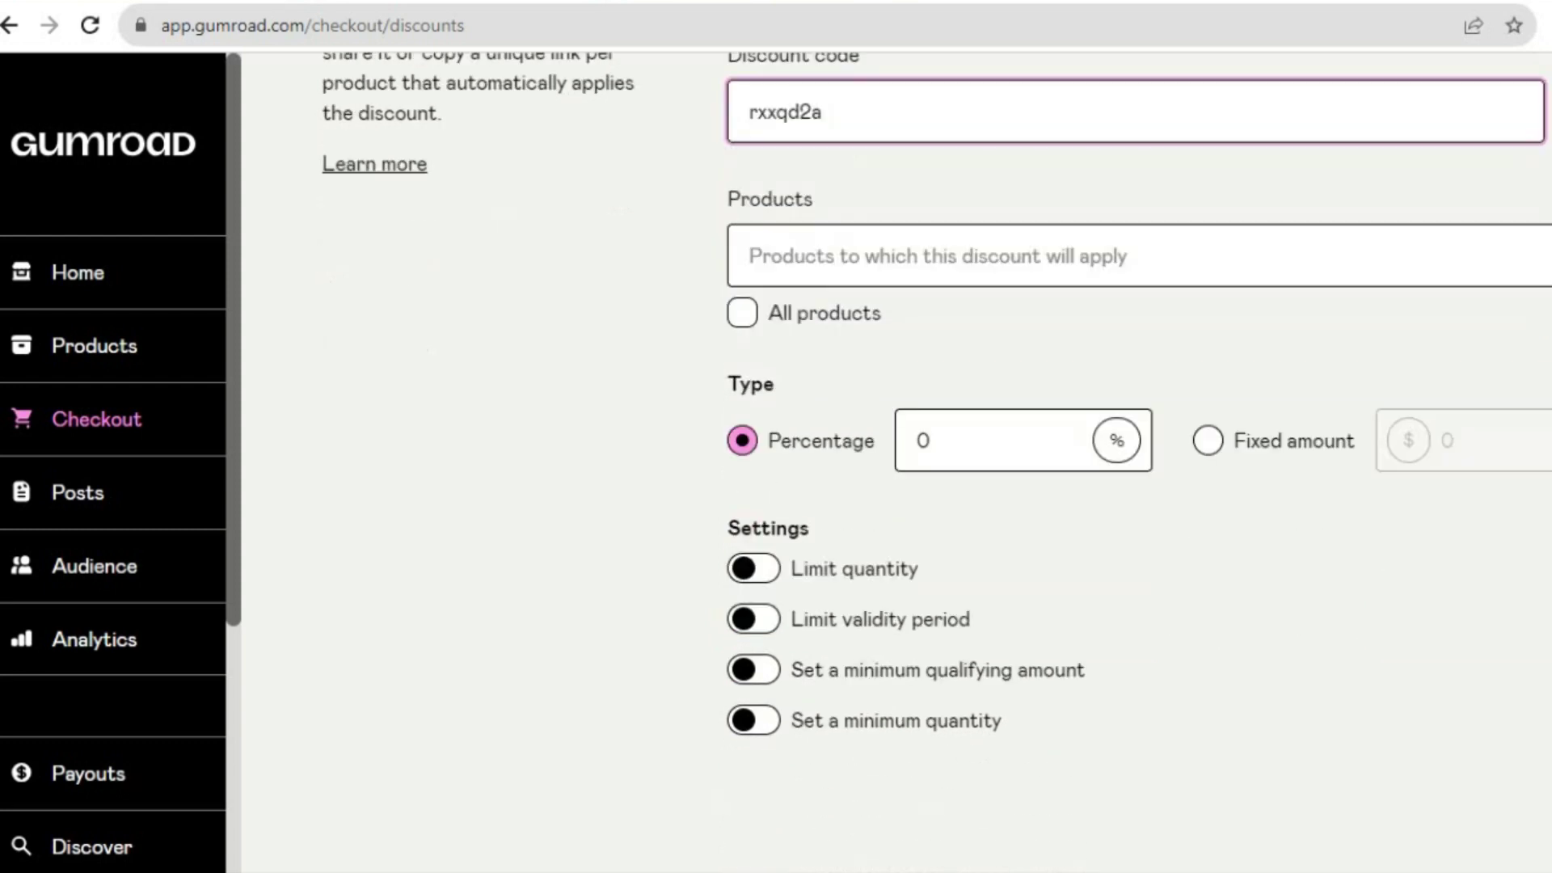
pyautogui.scroll(5, 896, 485)
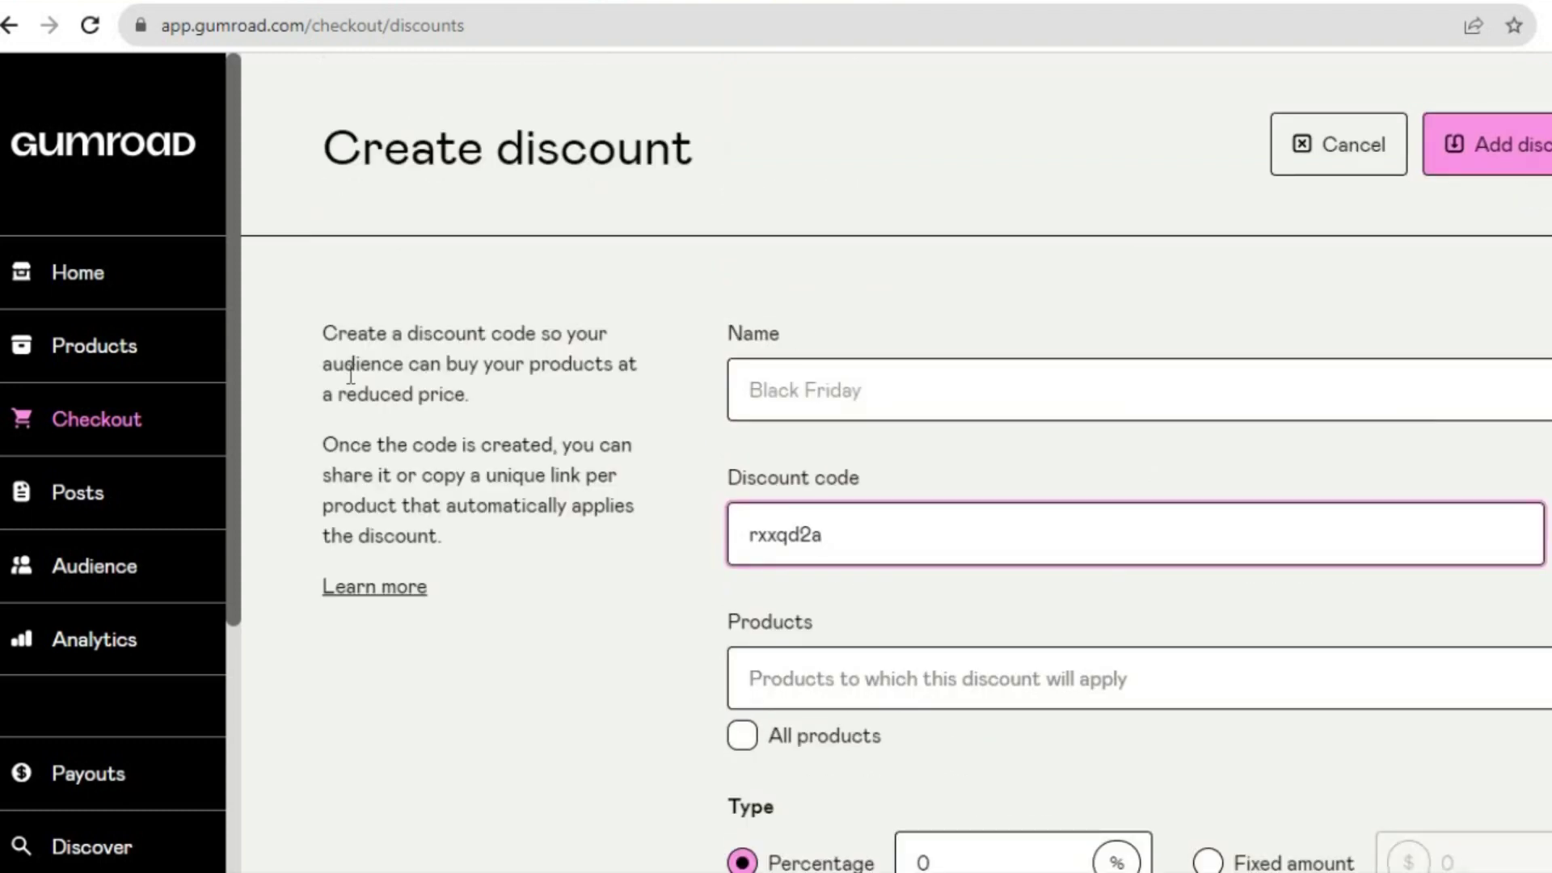
pyautogui.click(1340, 144)
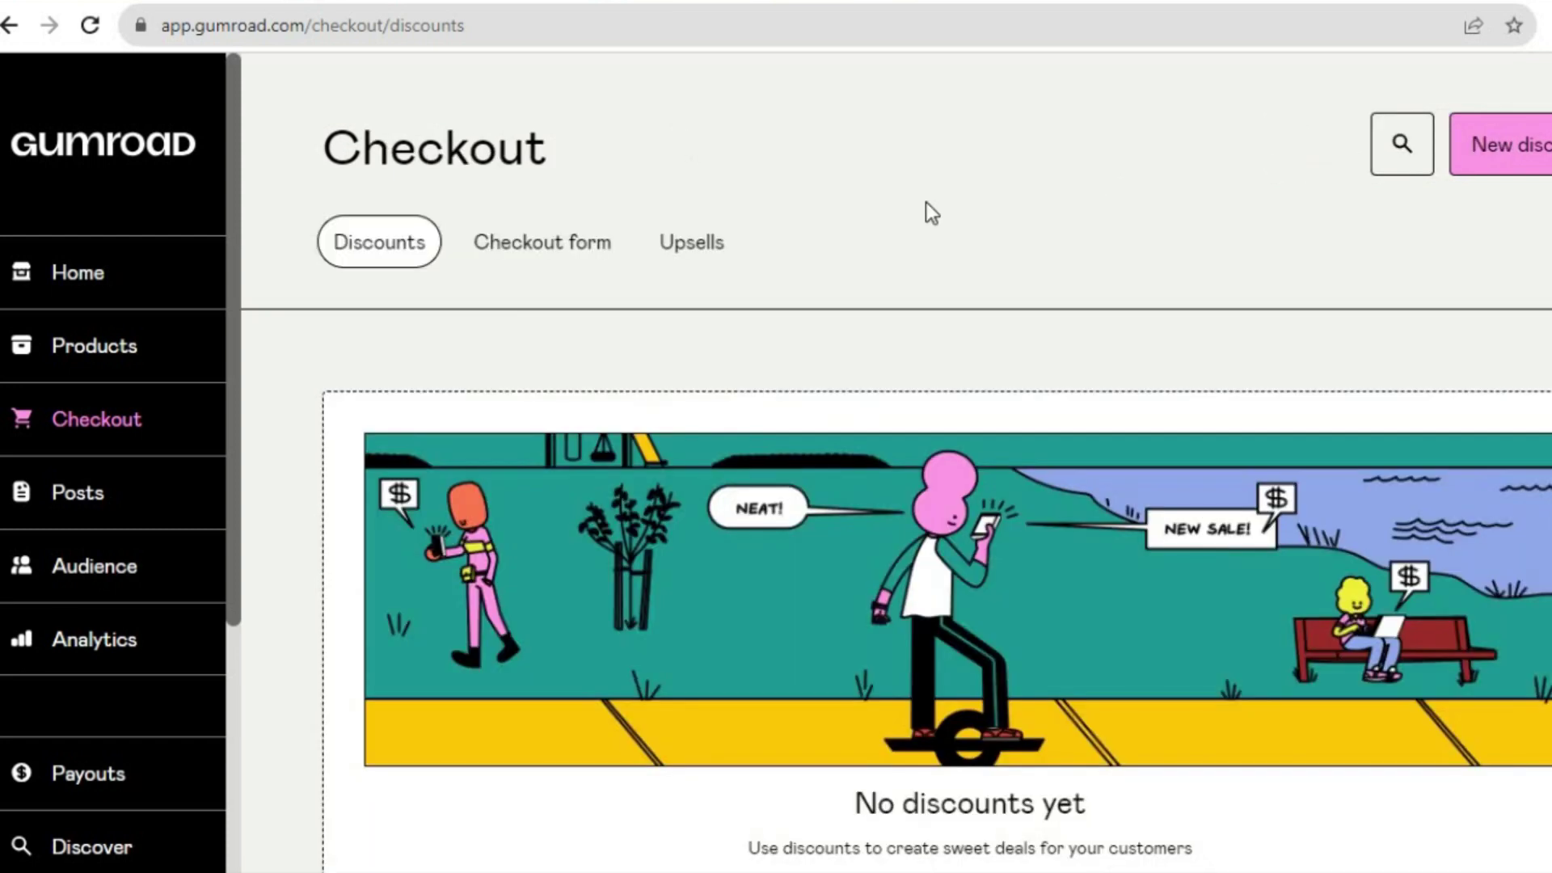
# Step: Review the Checkout form settings, add a custom field, then switch to the Upsells tab
pyautogui.click(521, 268)
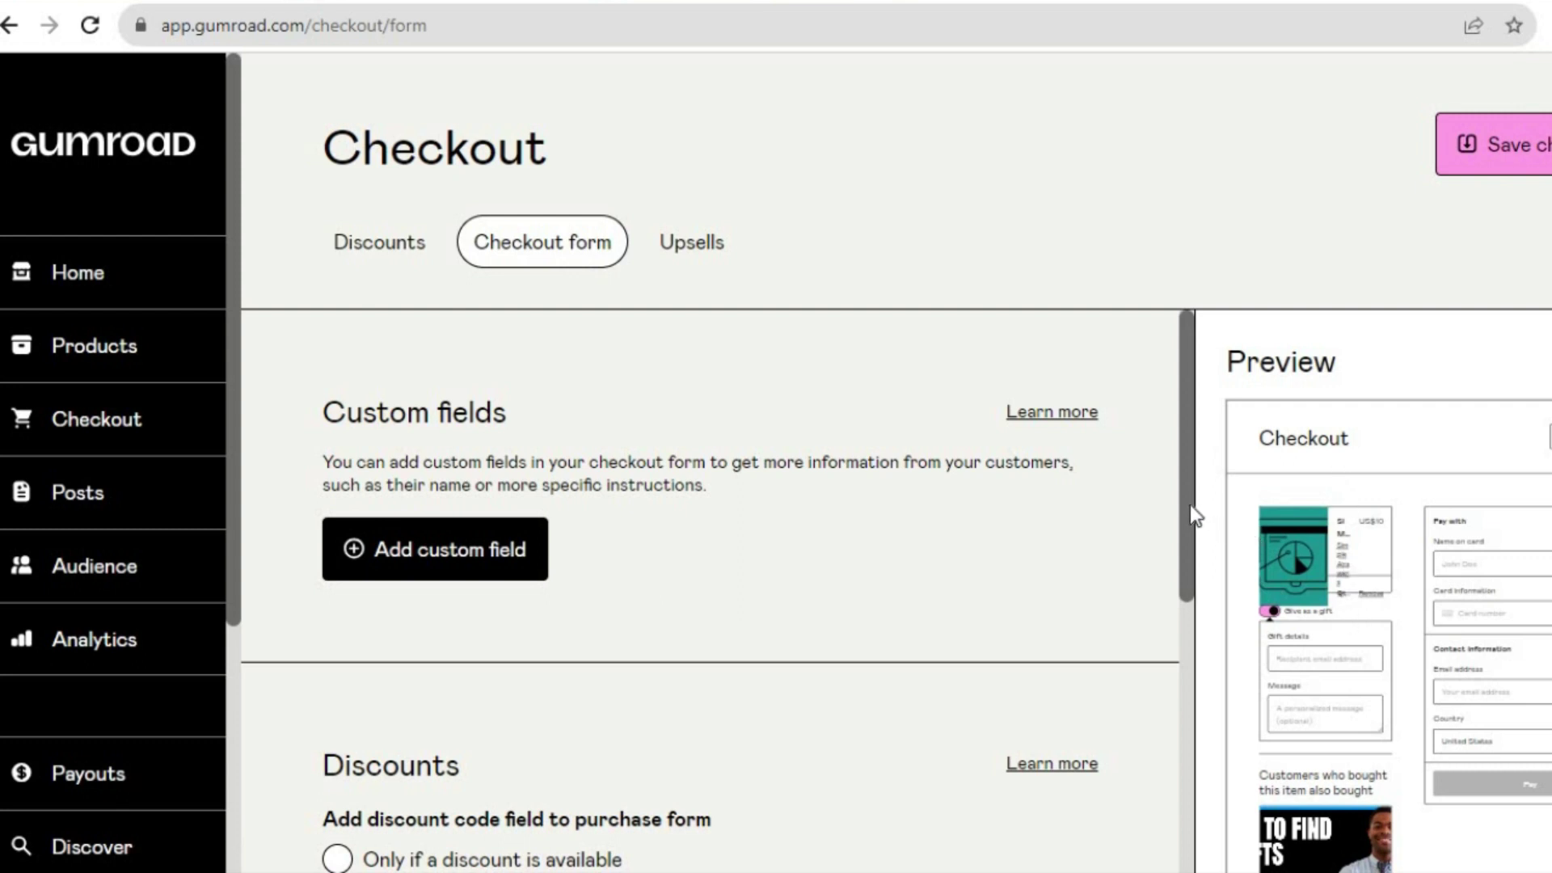
pyautogui.click(440, 556)
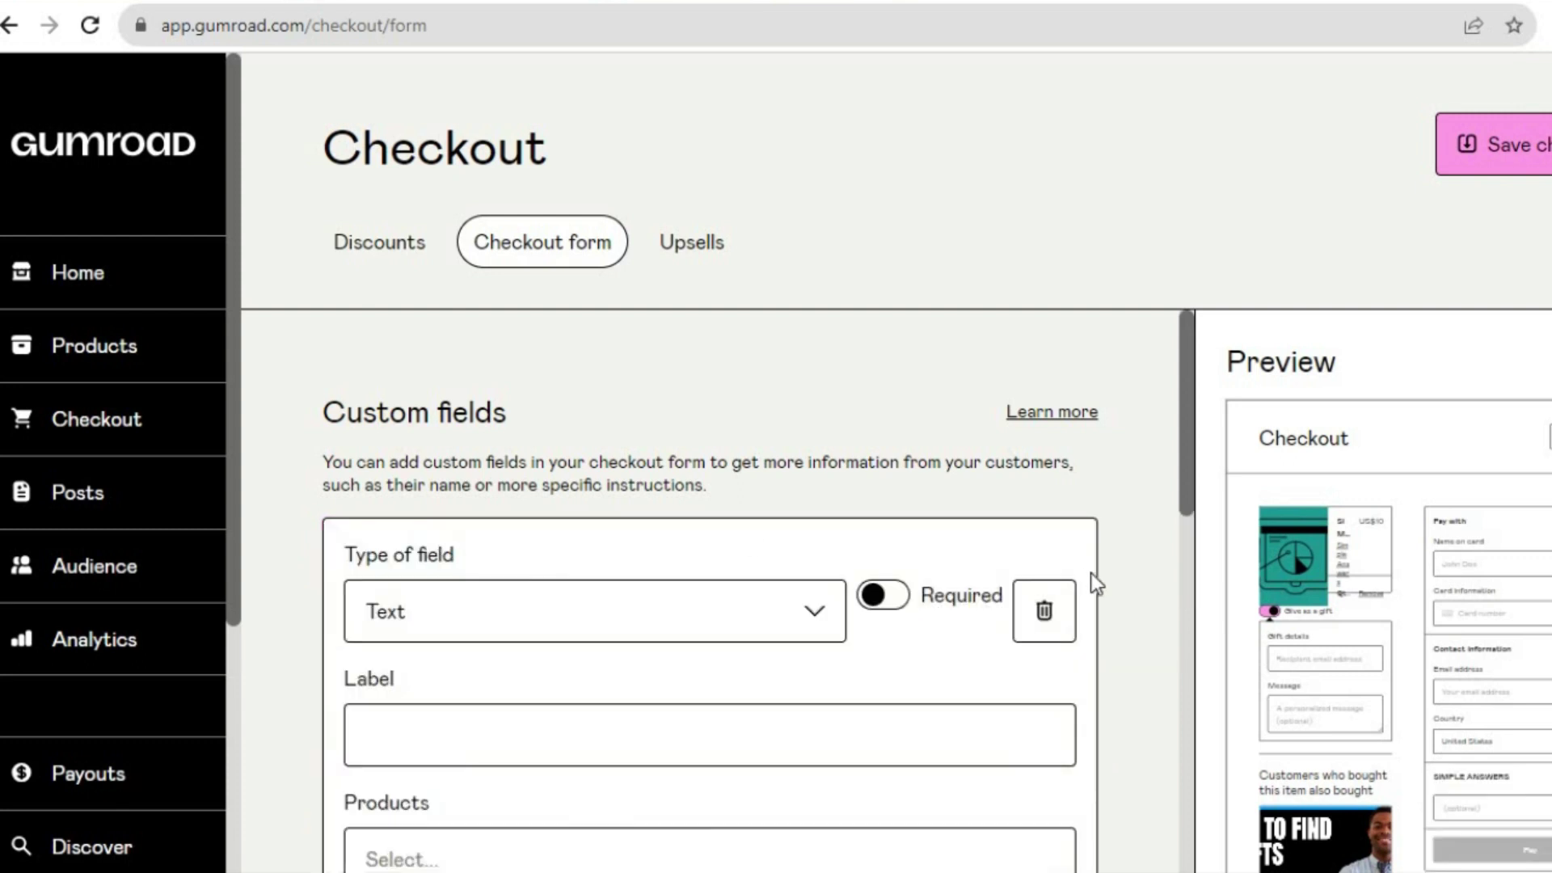
pyautogui.moveTo(1188, 464); pyautogui.dragTo(1176, 833)
pyautogui.scroll(-1, 1180, 618)
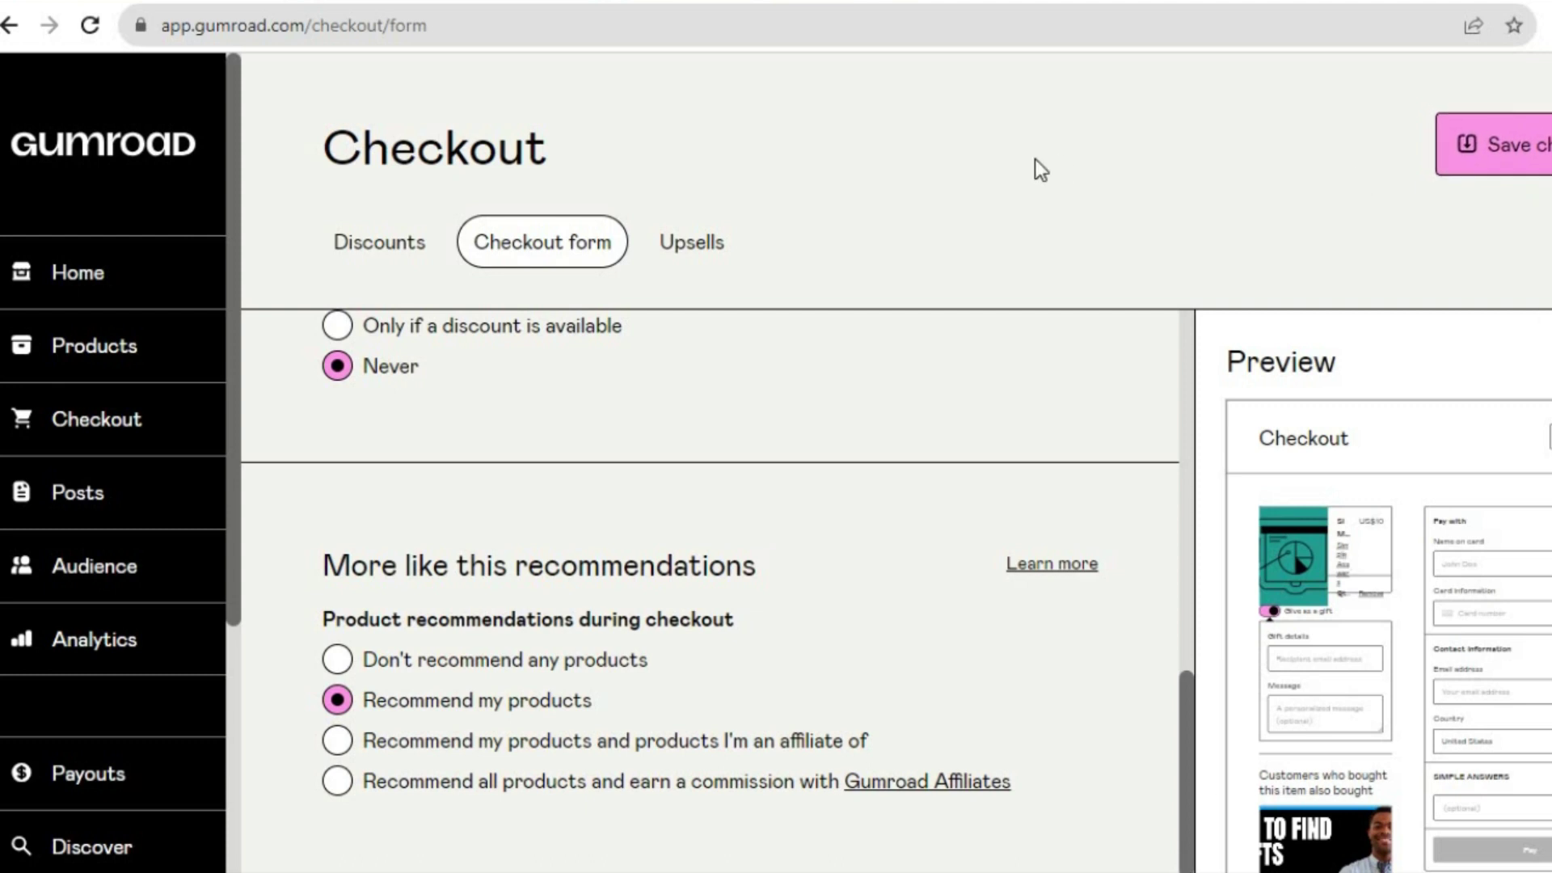
pyautogui.click(685, 259)
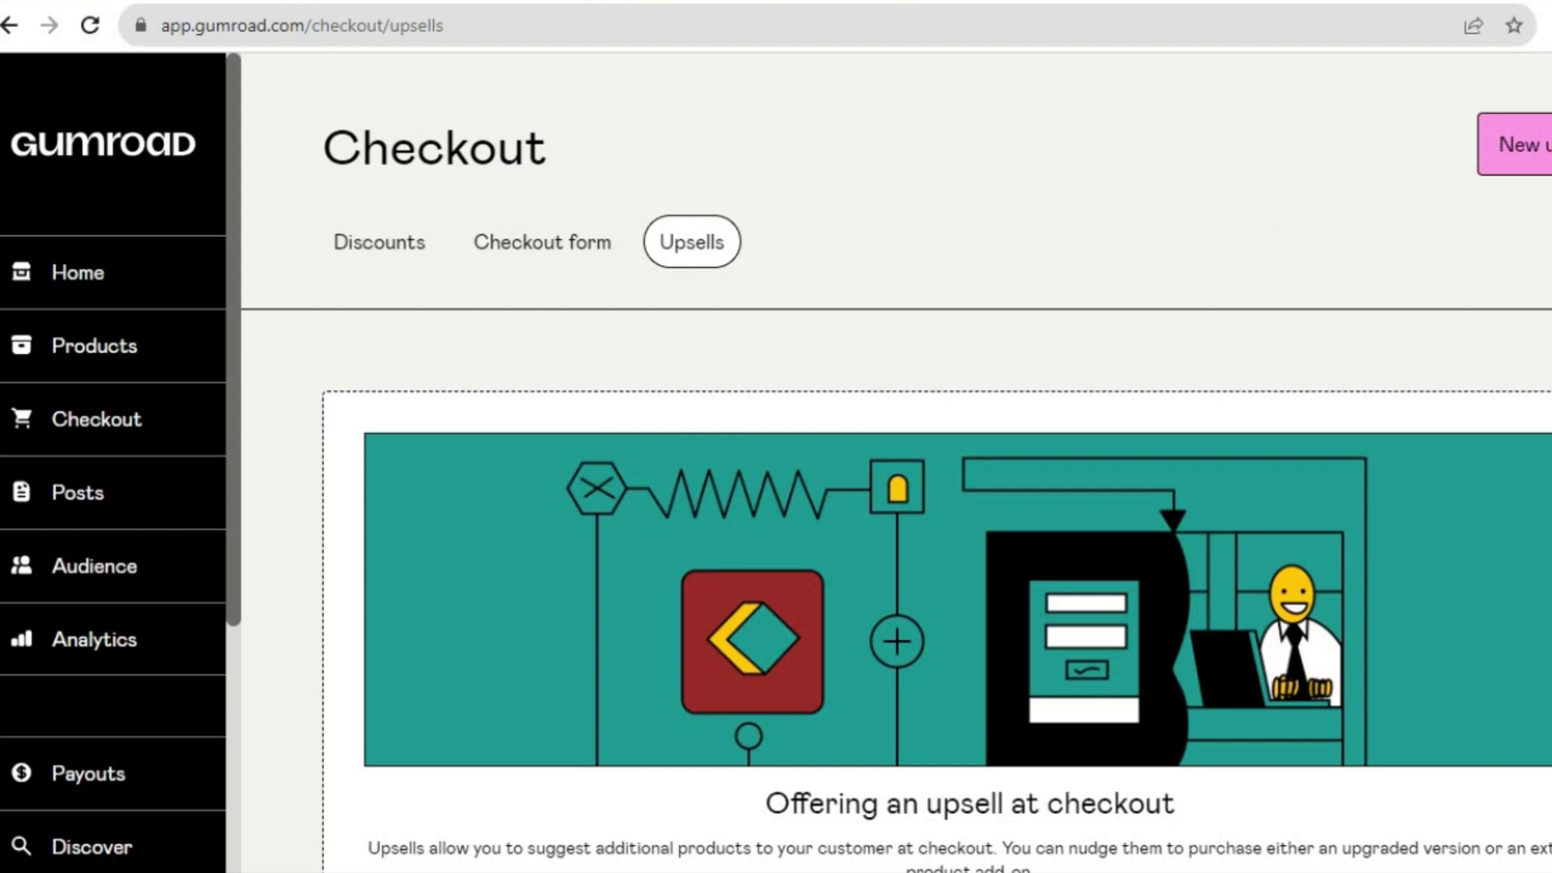
# Step: Start a new upsell and scroll through the blank Create an upsell form fields
pyautogui.click(1542, 143)
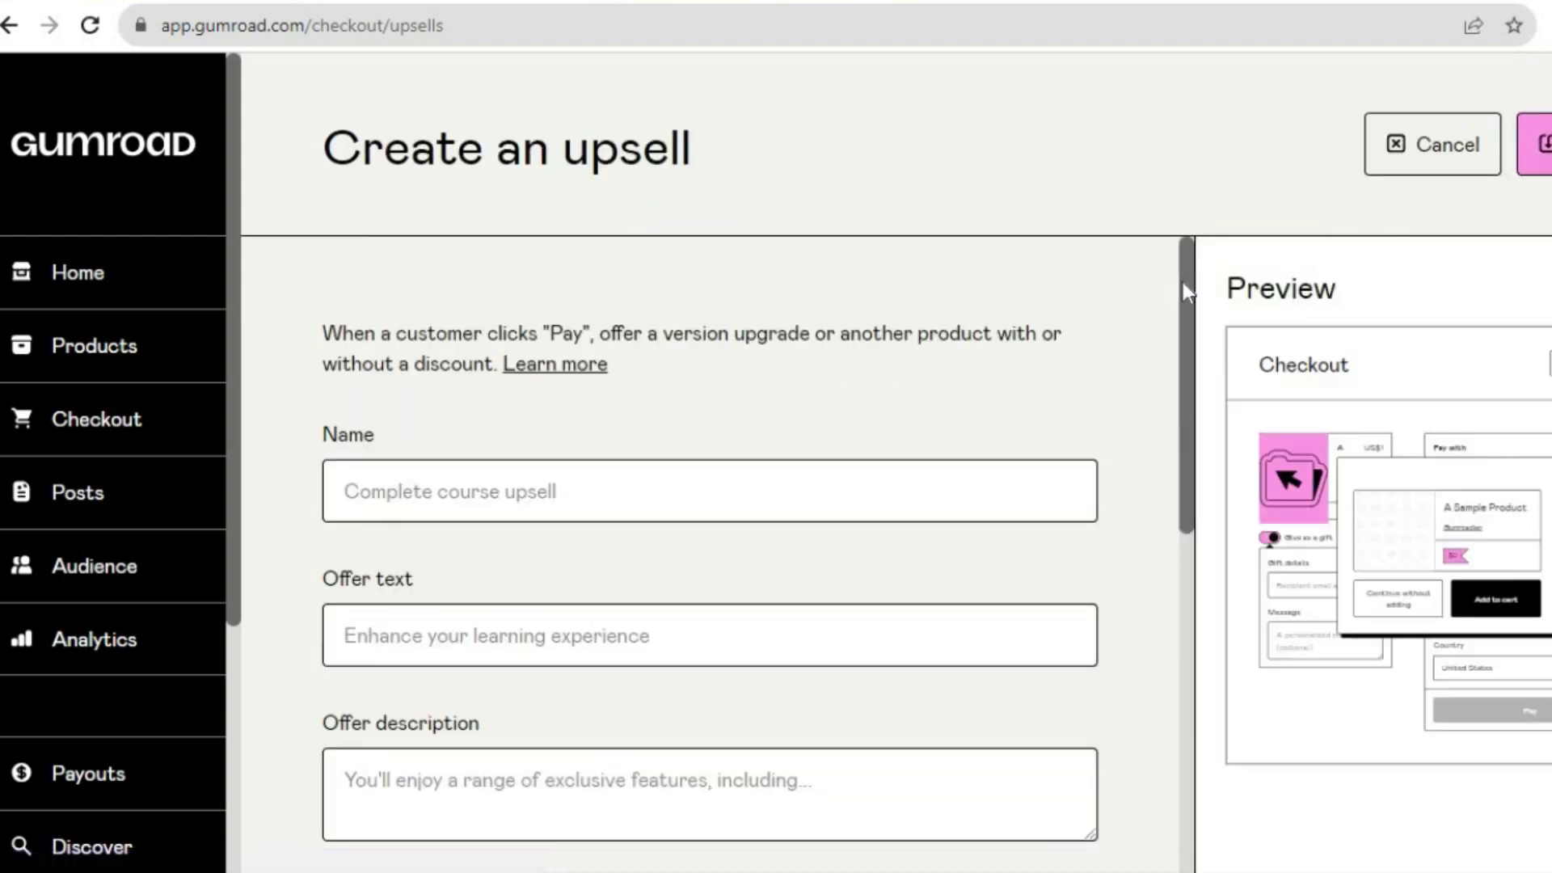
pyautogui.scroll(-1, 1182, 283)
pyautogui.scroll(-2, 1183, 317)
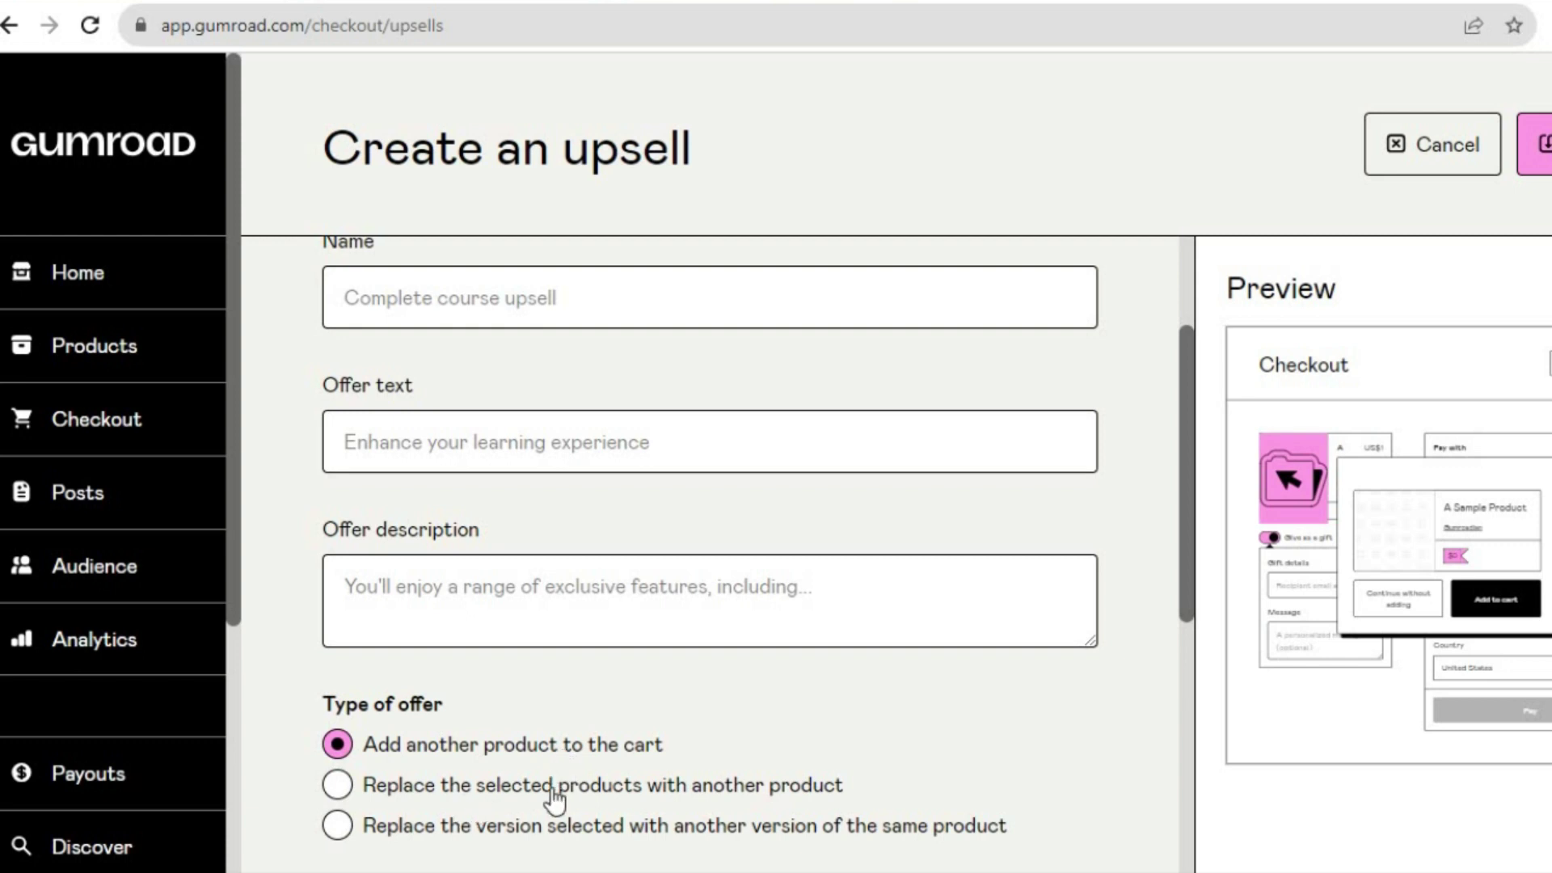
pyautogui.moveTo(1186, 566); pyautogui.dragTo(1167, 844)
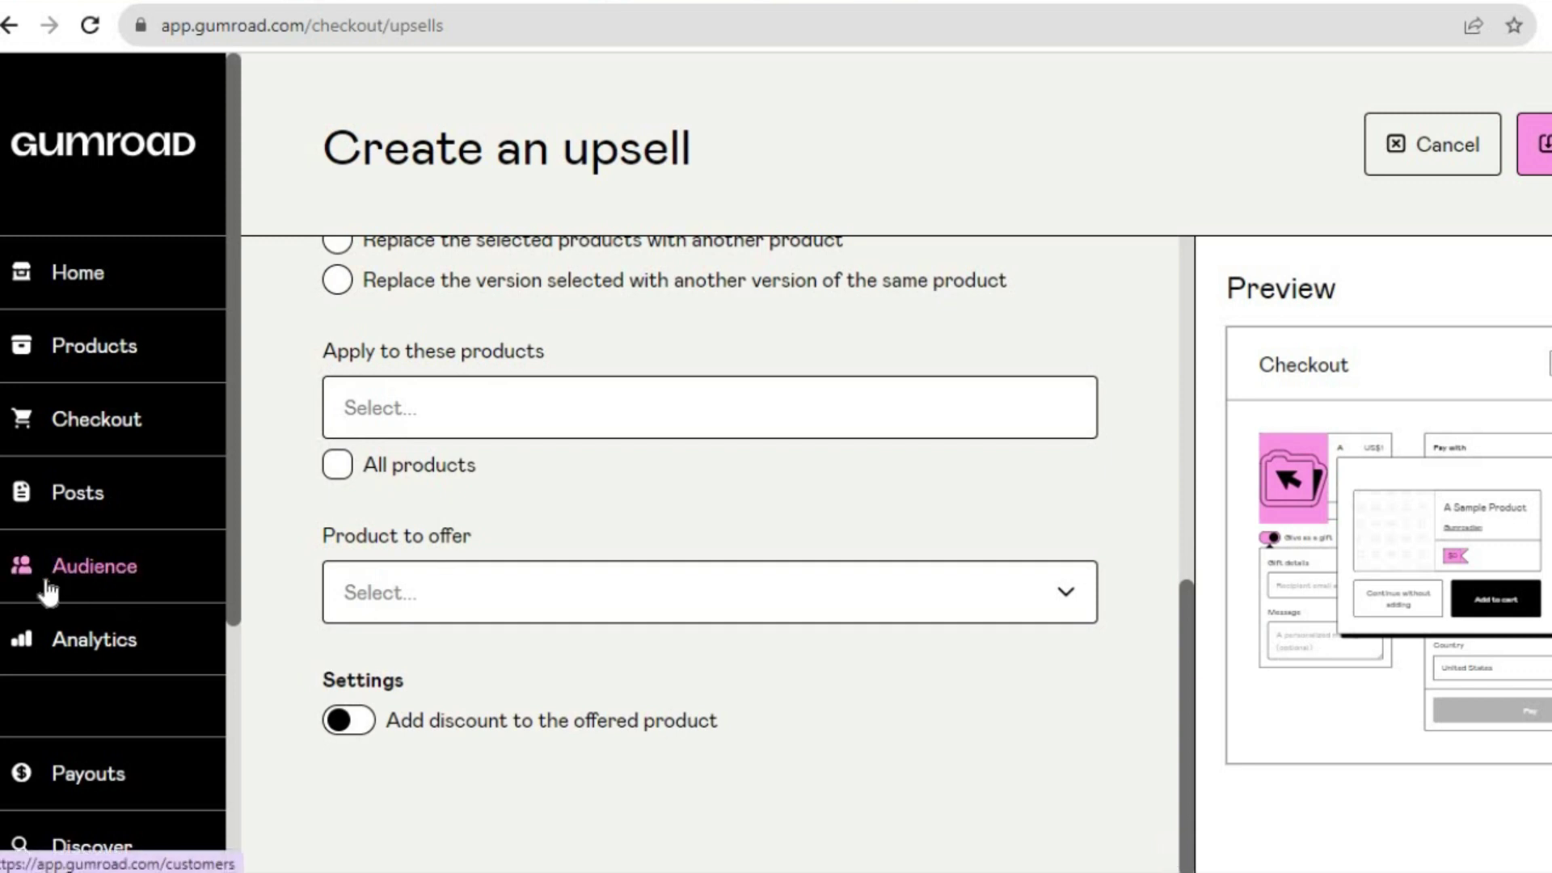
pyautogui.moveTo(232, 605); pyautogui.dragTo(215, 710)
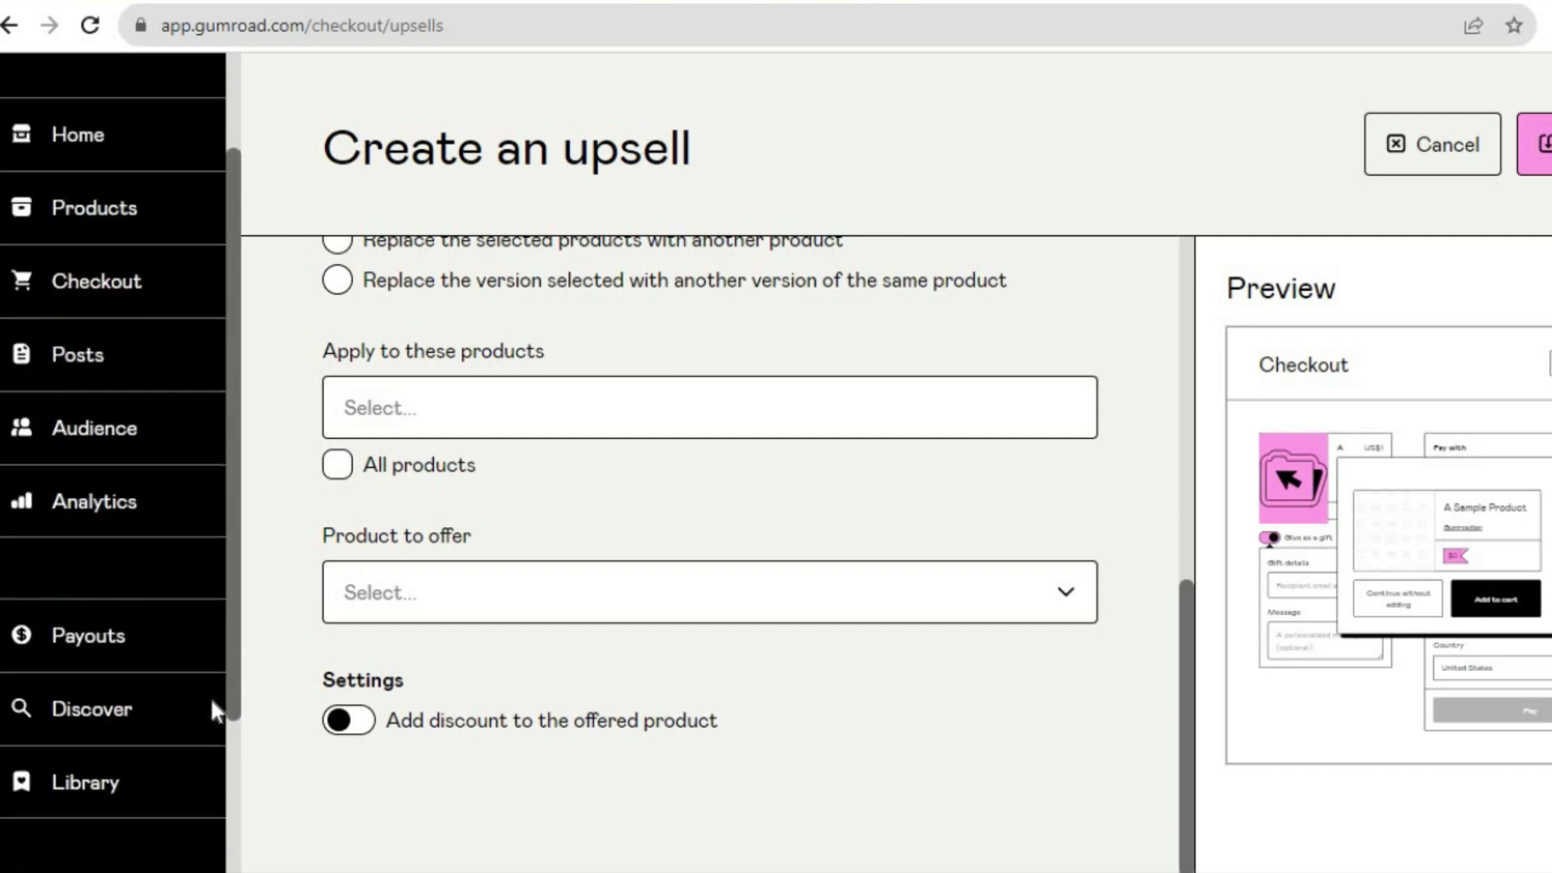
# Step: Go to Payouts and open its Settings, showing the location prompt with Jamaica selected
pyautogui.click(91, 624)
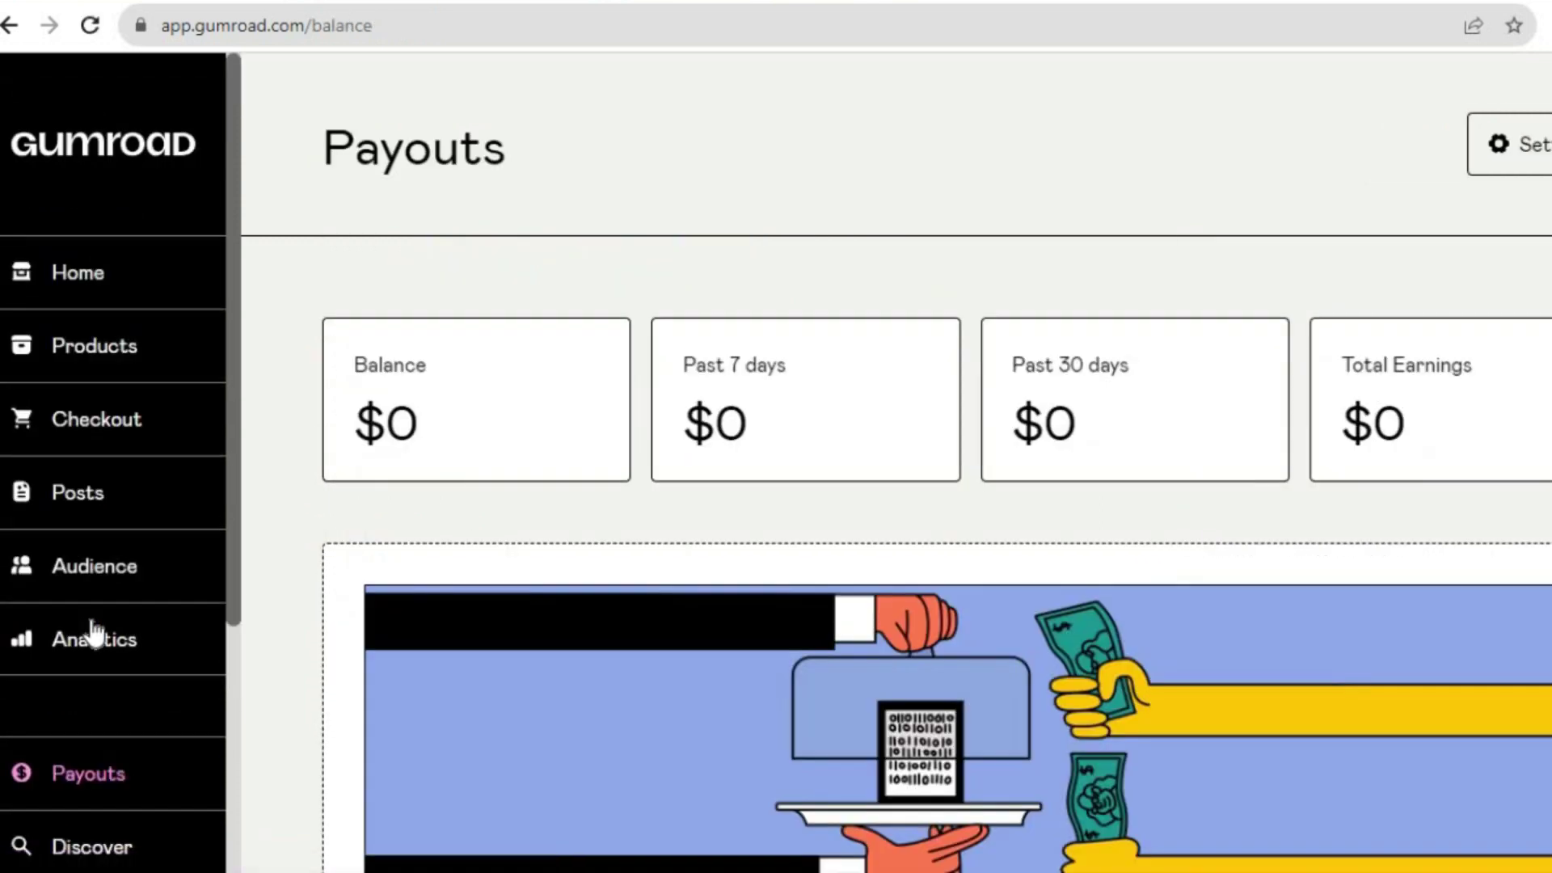
pyautogui.scroll(-4, 889, 485)
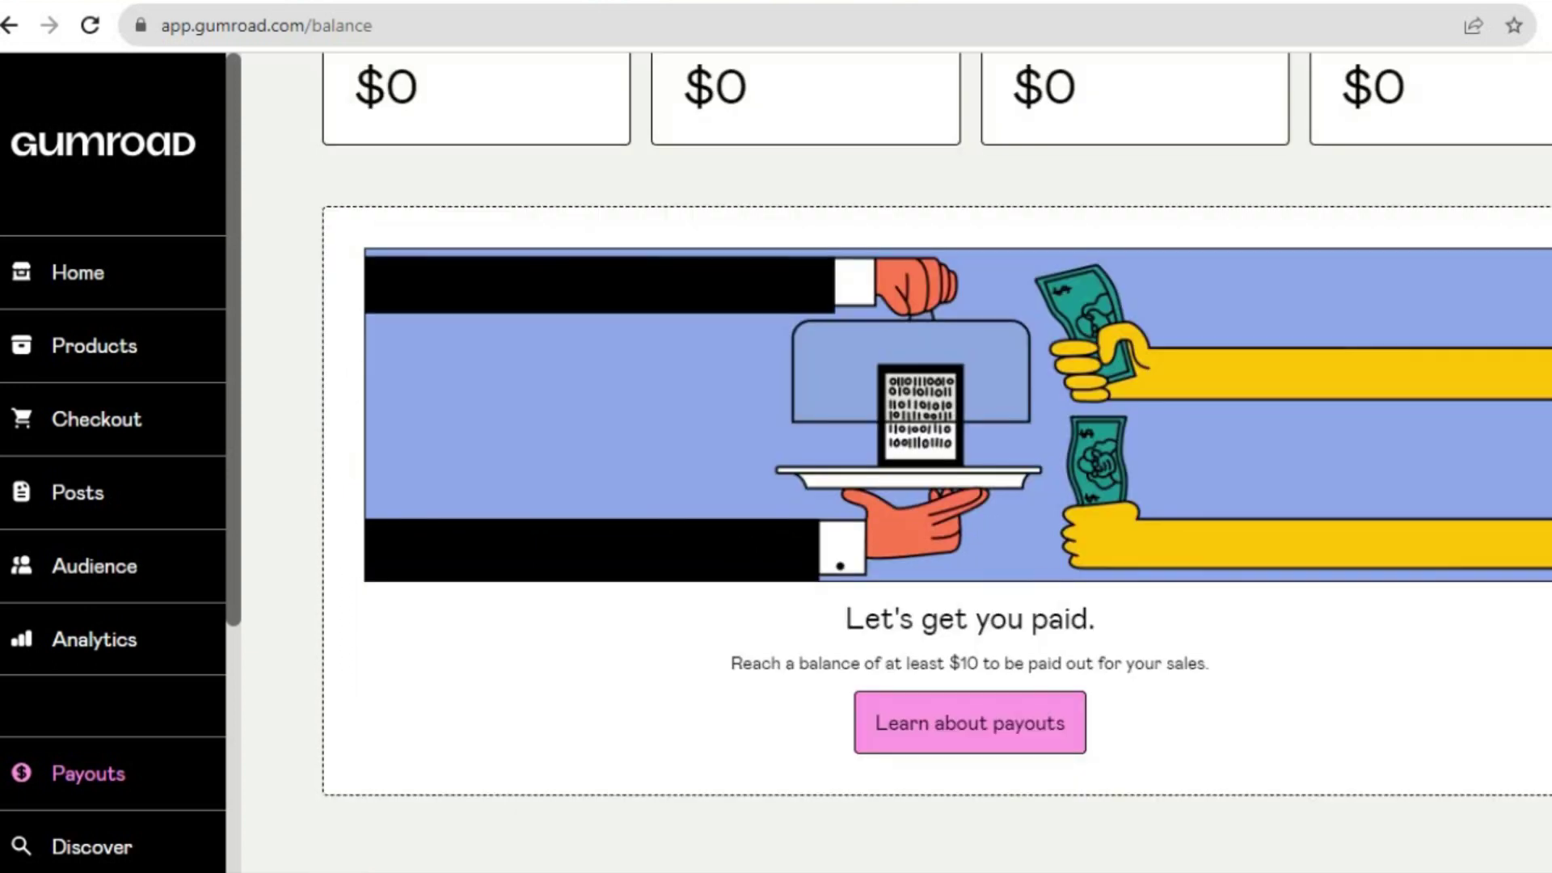
pyautogui.scroll(4, 889, 485)
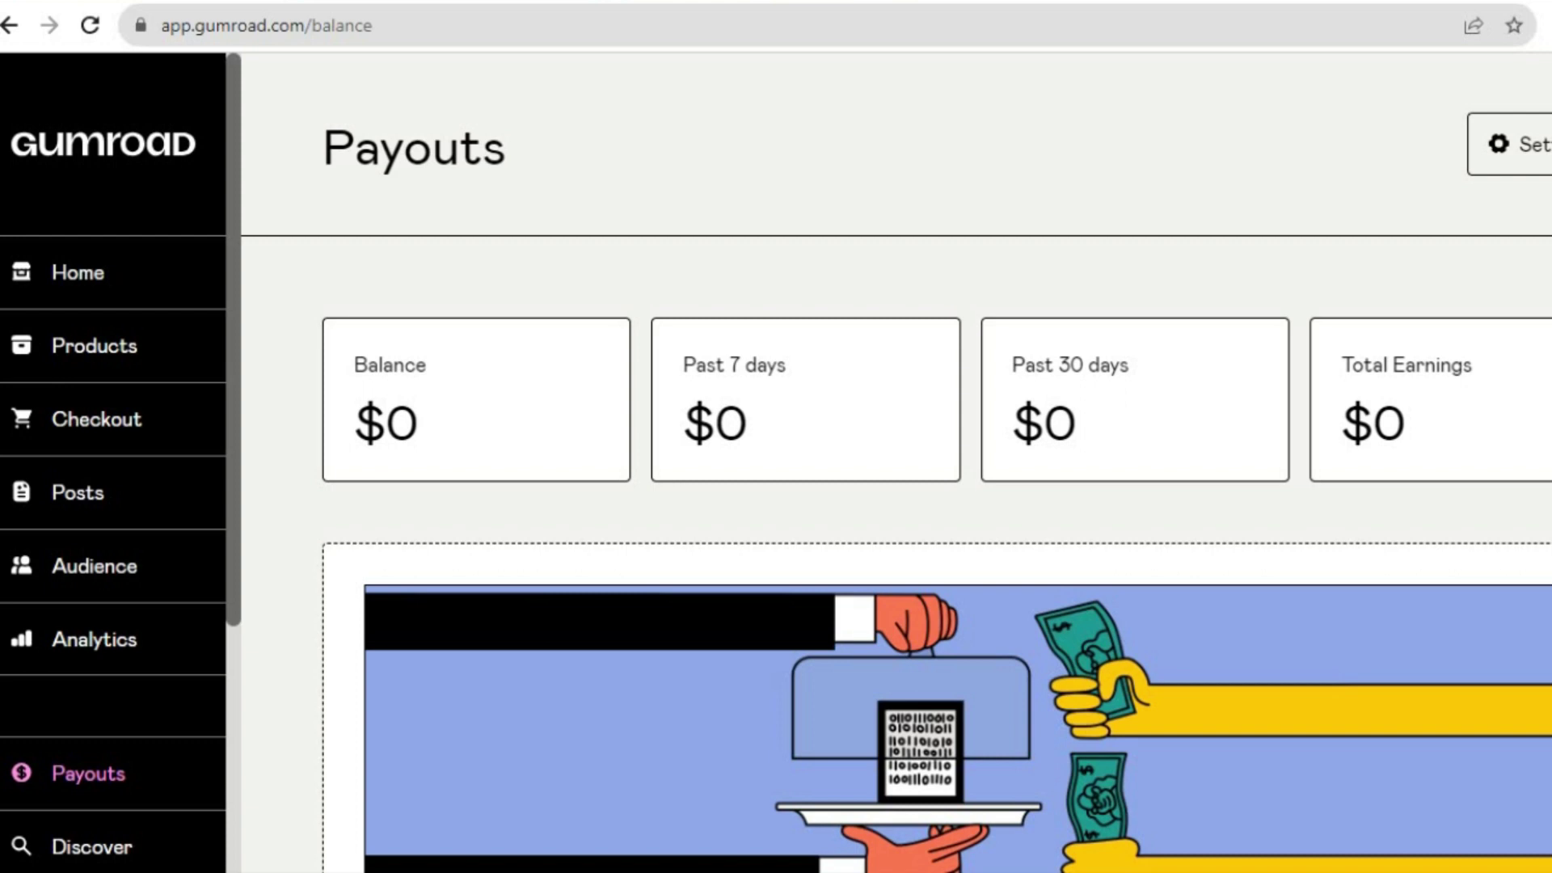
pyautogui.click(1511, 142)
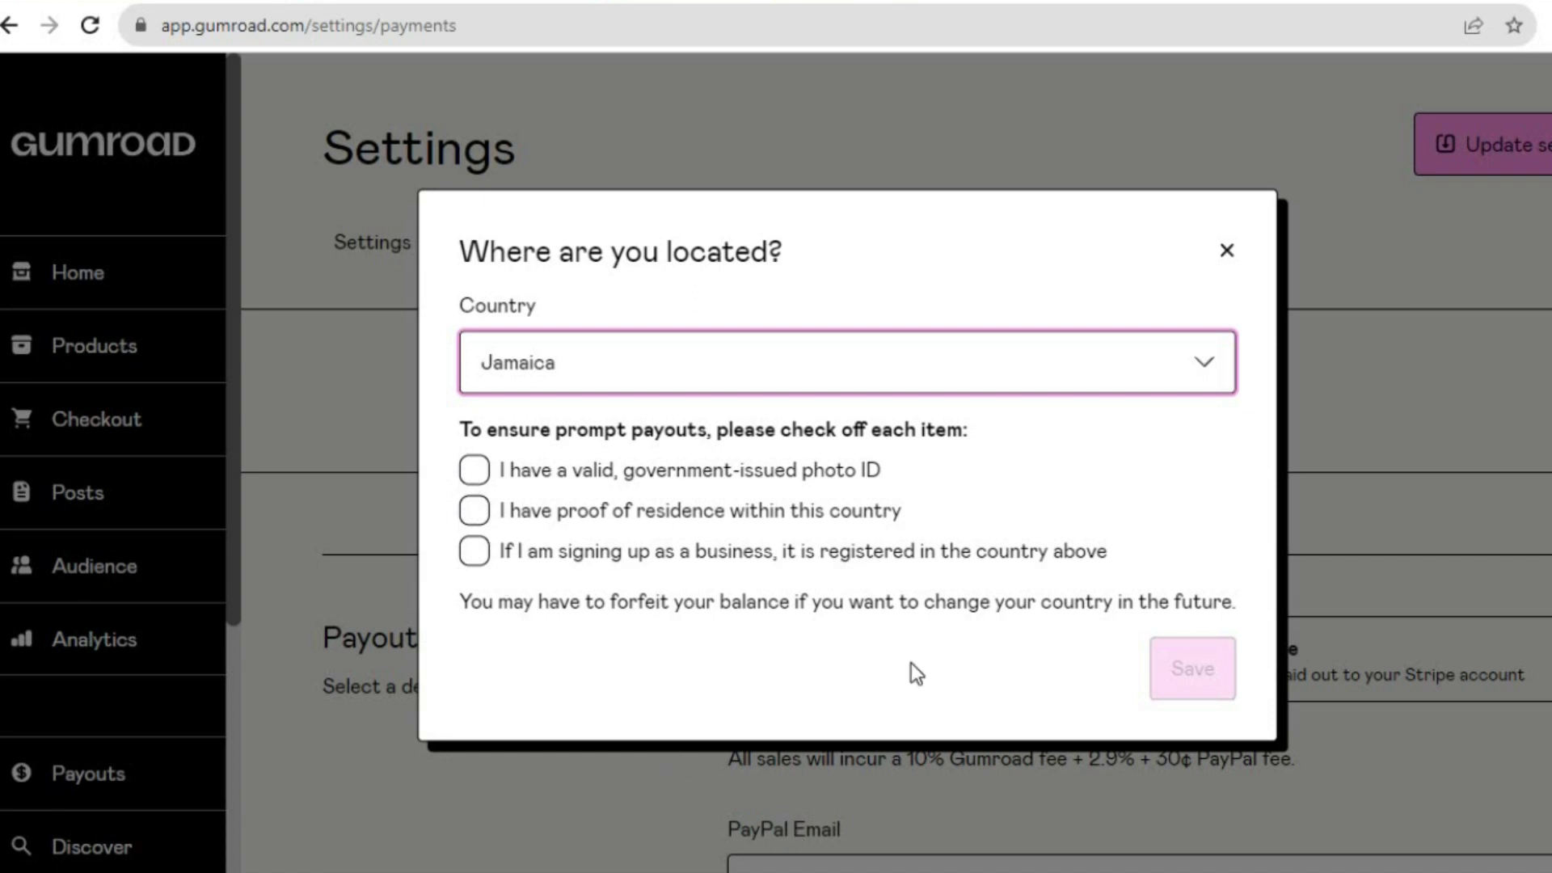
# Step: Close the location prompt and open Products, listing the $10 and $1 SIMPLE ANSWERS drafts
pyautogui.click(1227, 256)
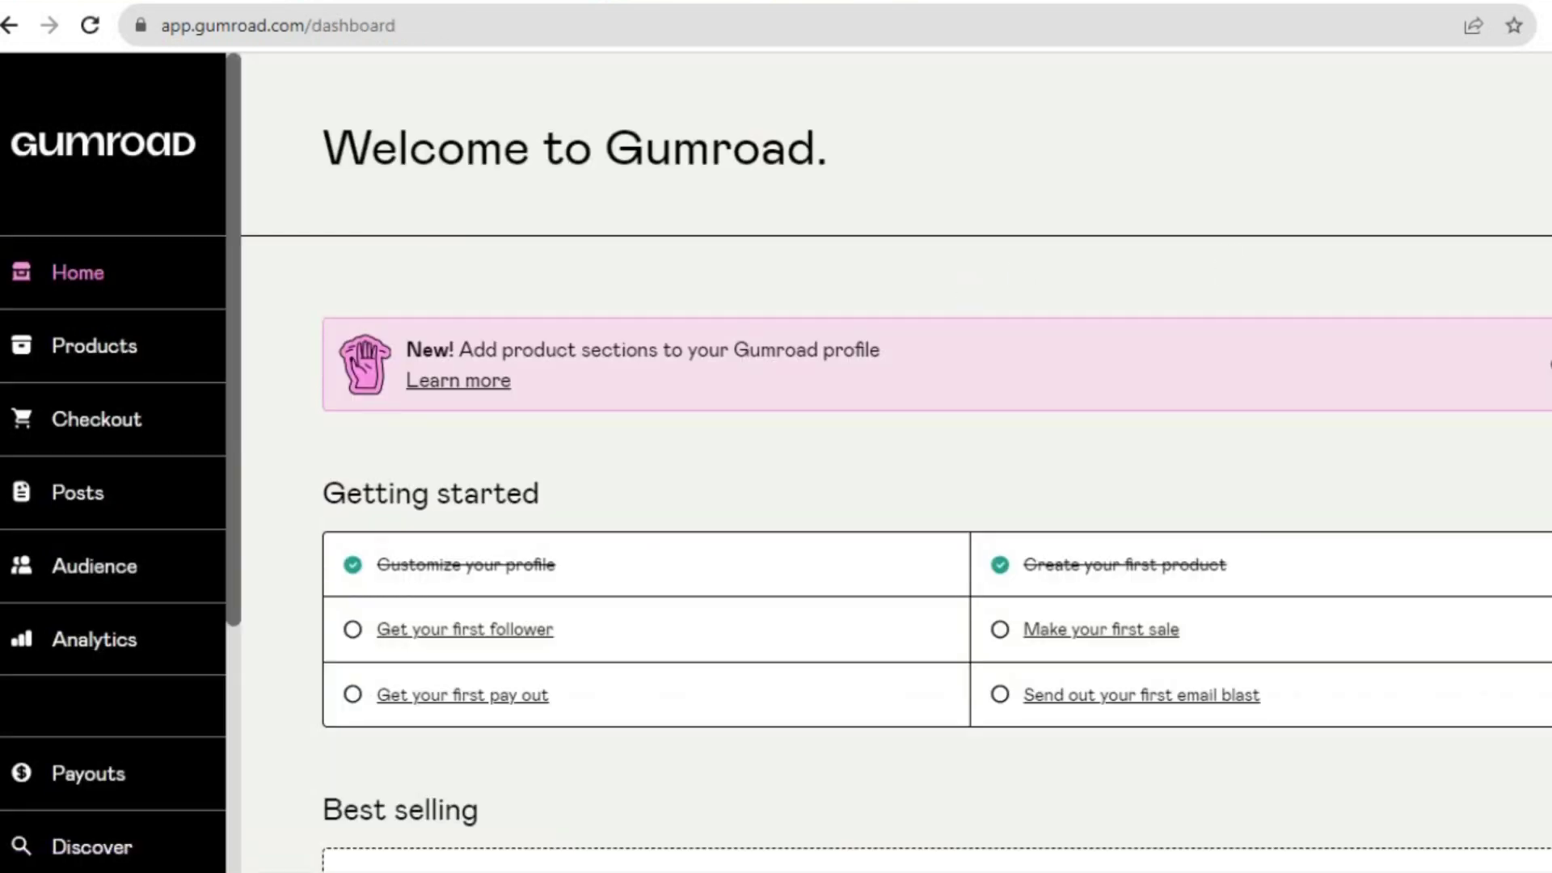
pyautogui.scroll(-2, 889, 485)
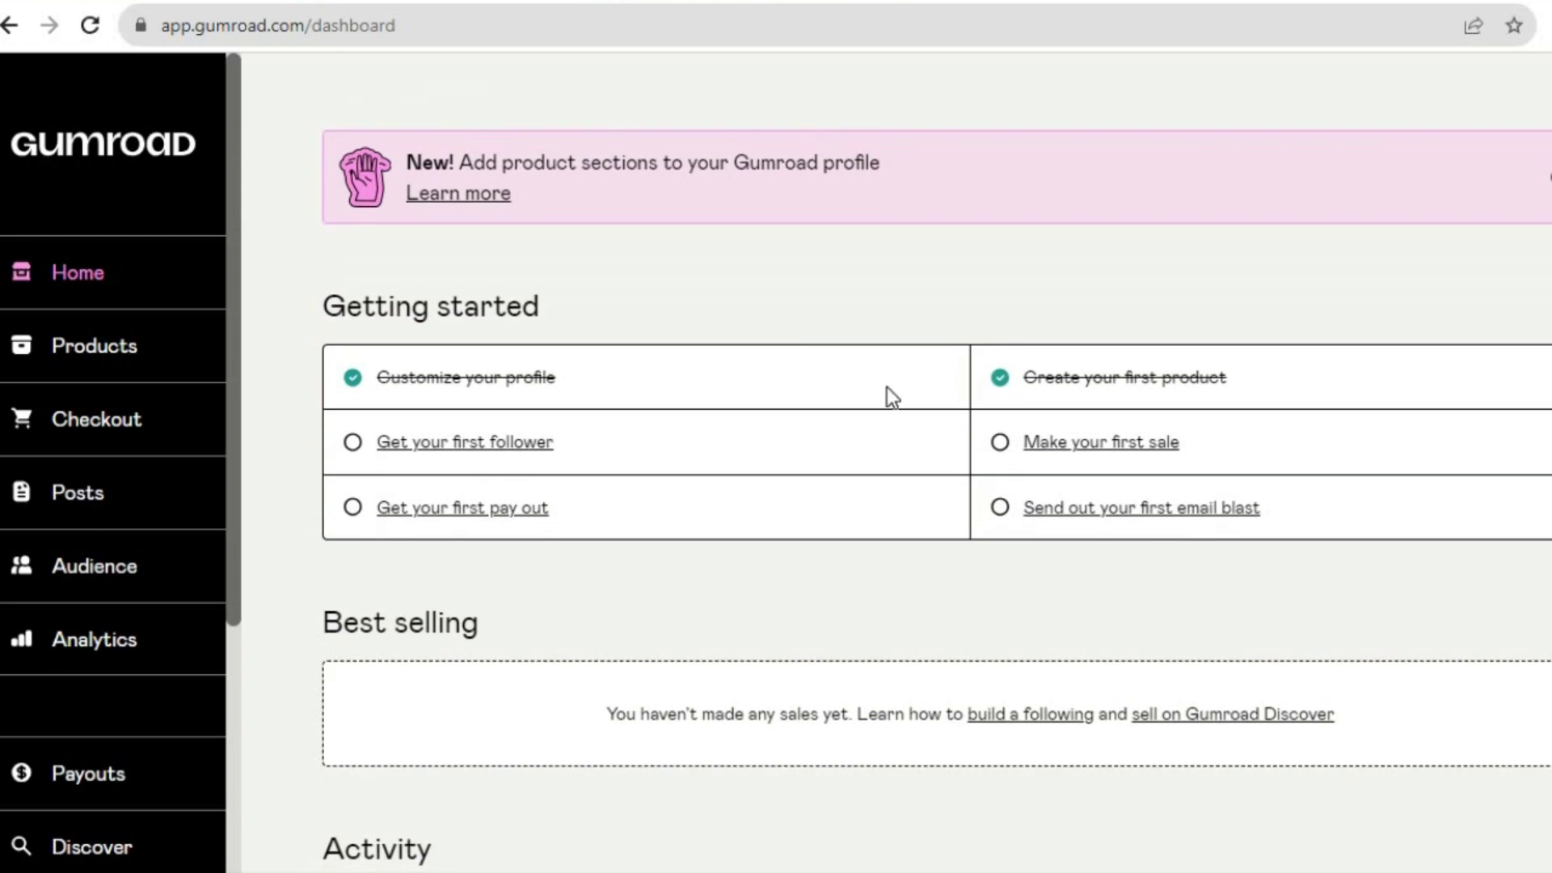
pyautogui.click(173, 346)
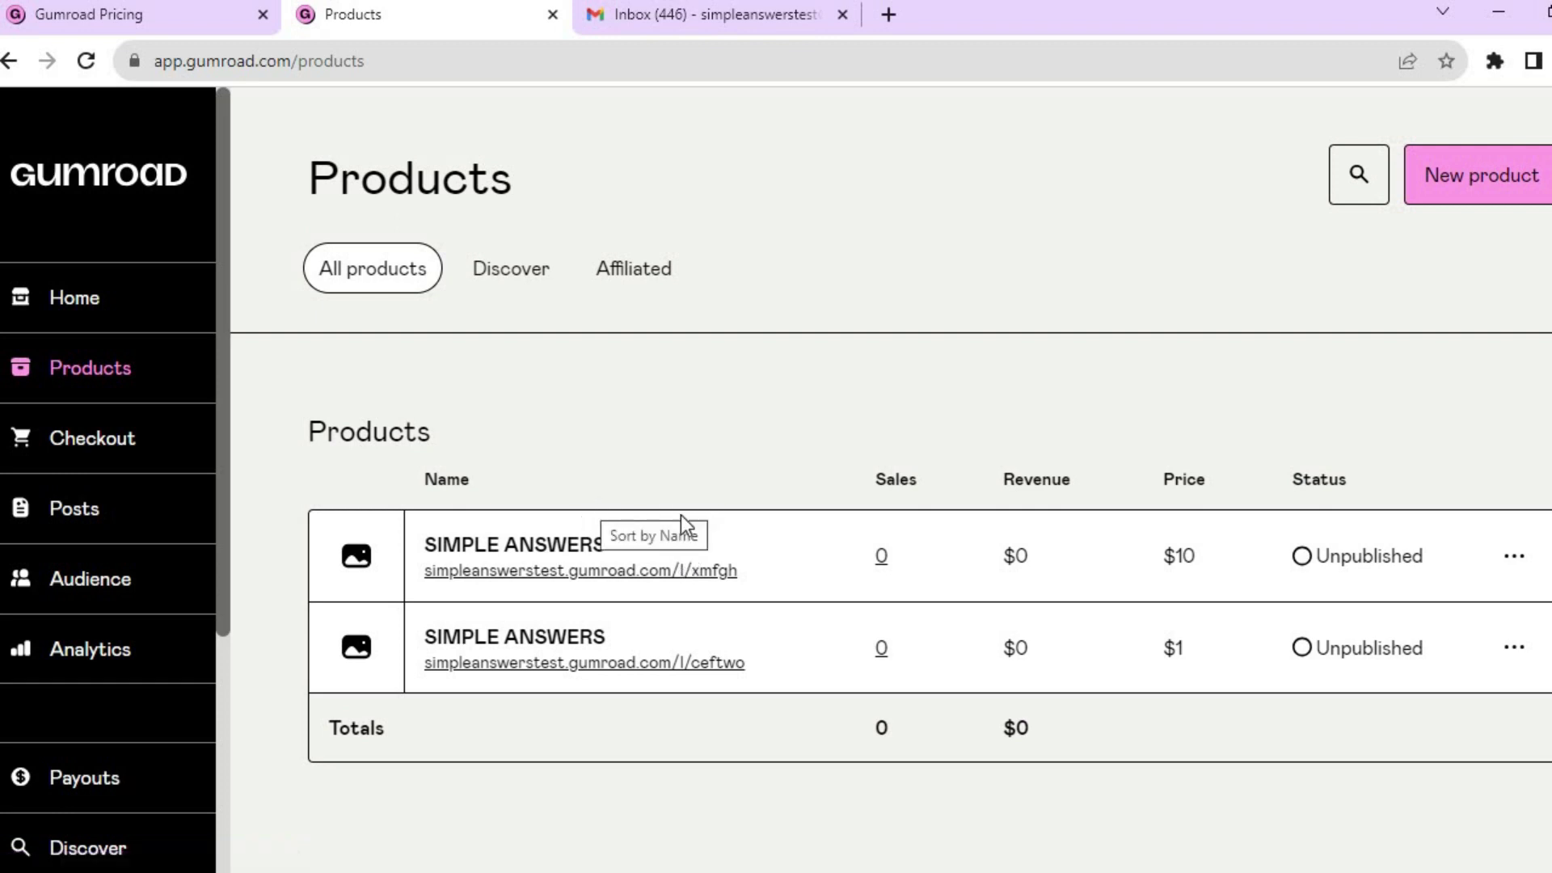
# Step: Check the $10 SIMPLE ANSWERS public page, marked not for sale, then edit the product
pyautogui.click(664, 570)
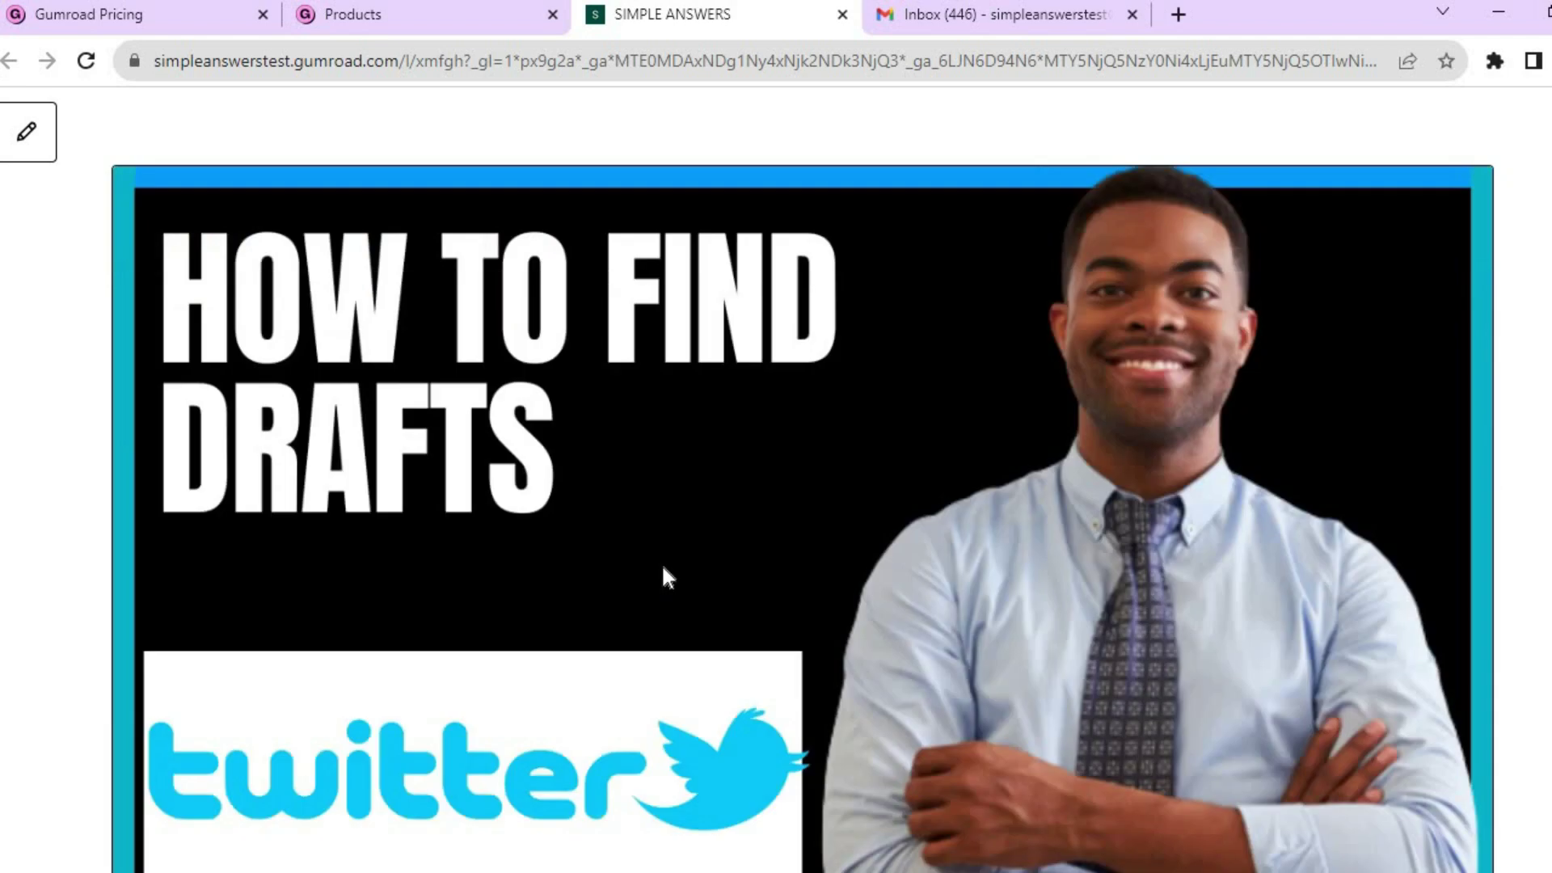
pyautogui.scroll(-6, 776, 484)
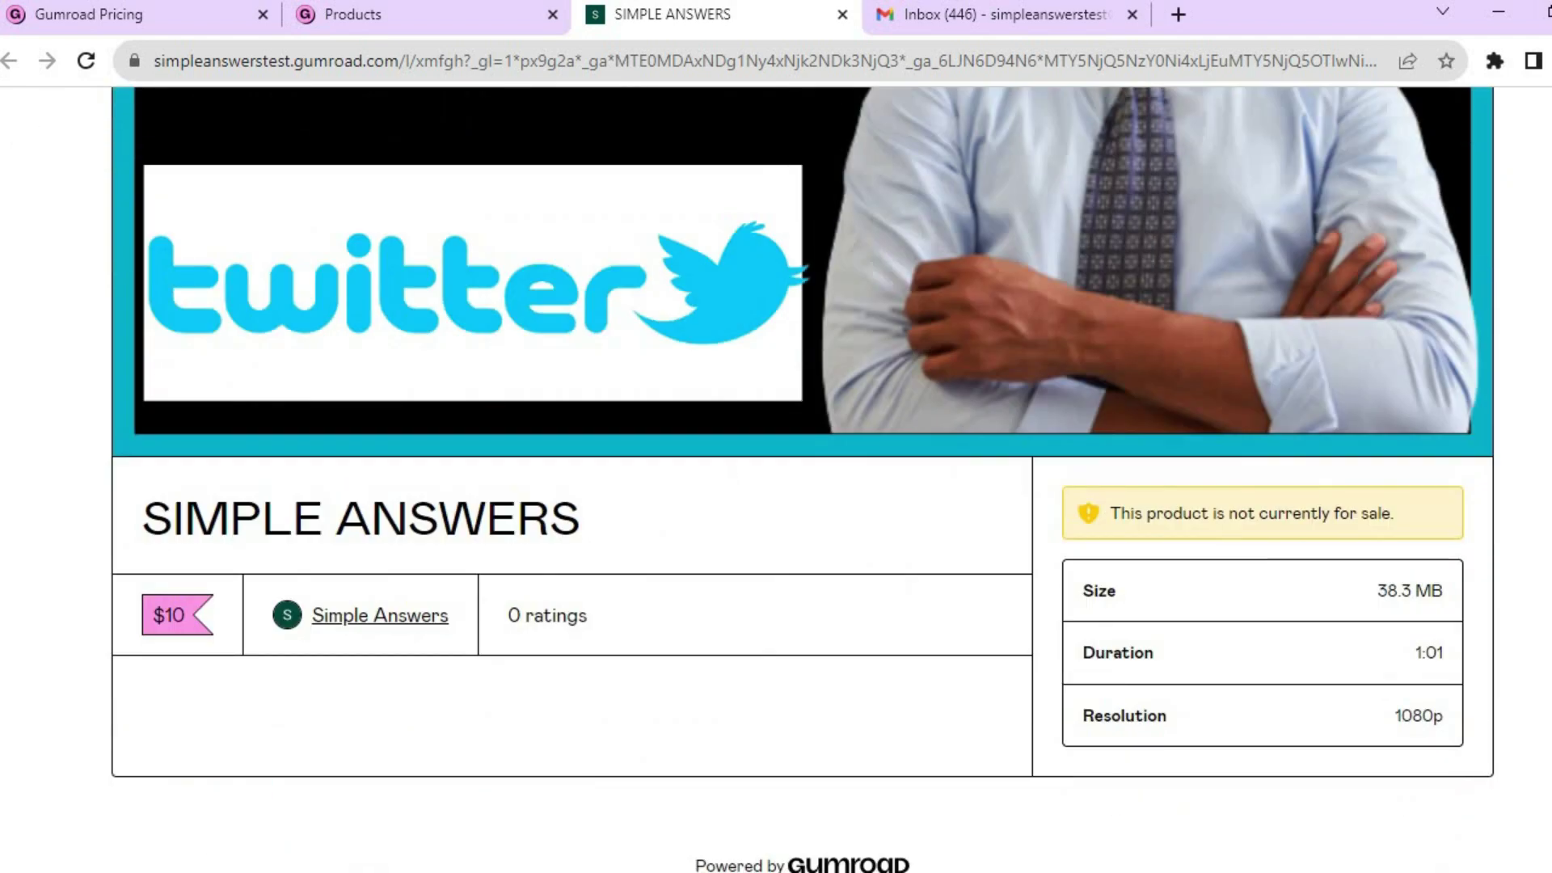
pyautogui.scroll(6, 651, 114)
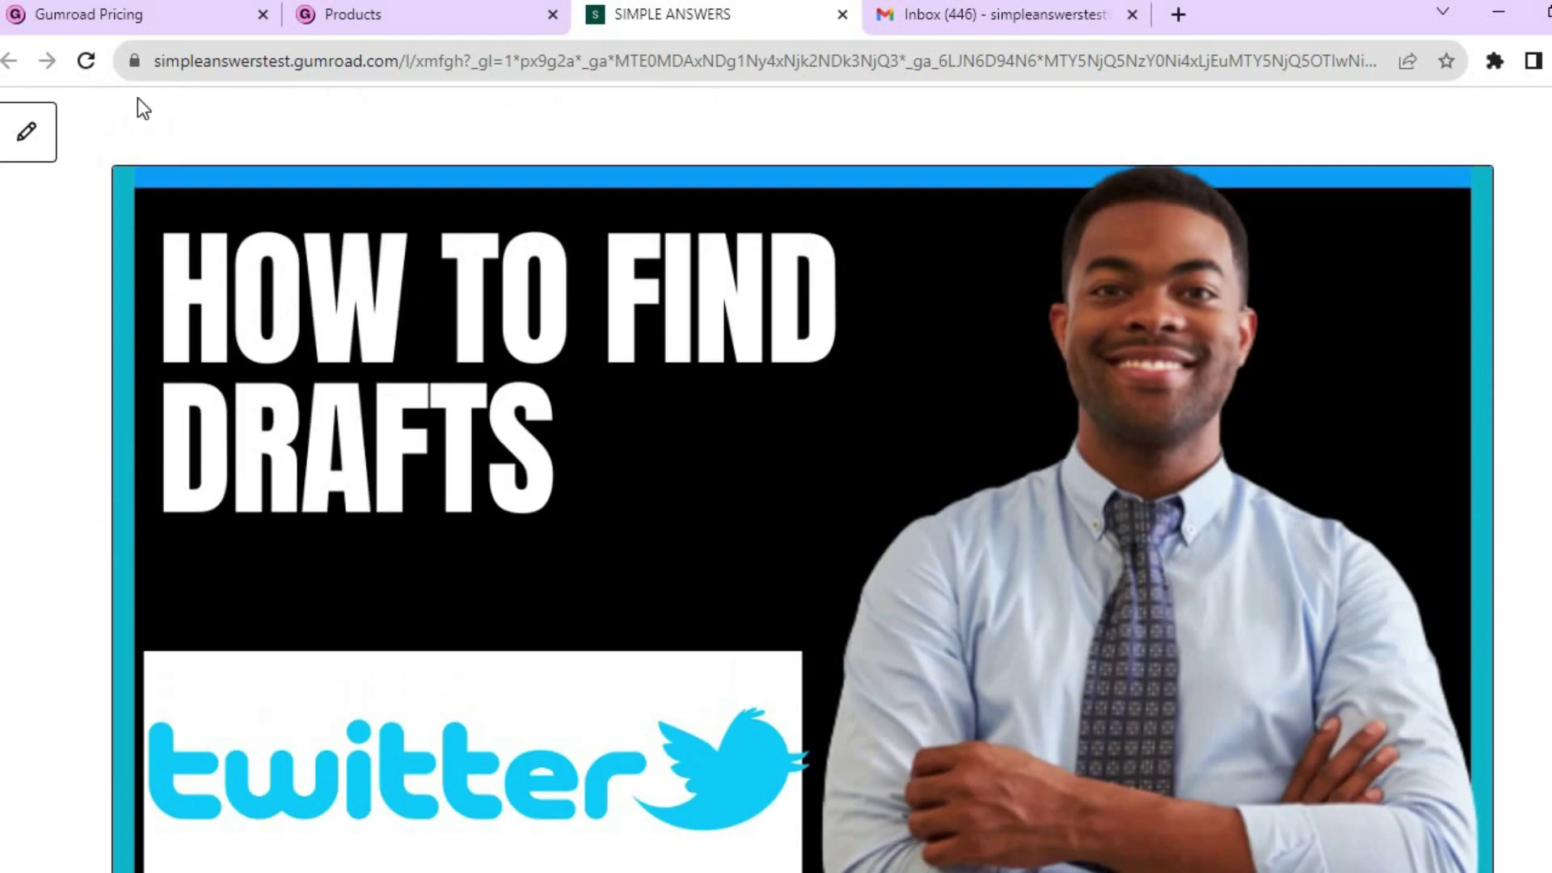
pyautogui.click(33, 132)
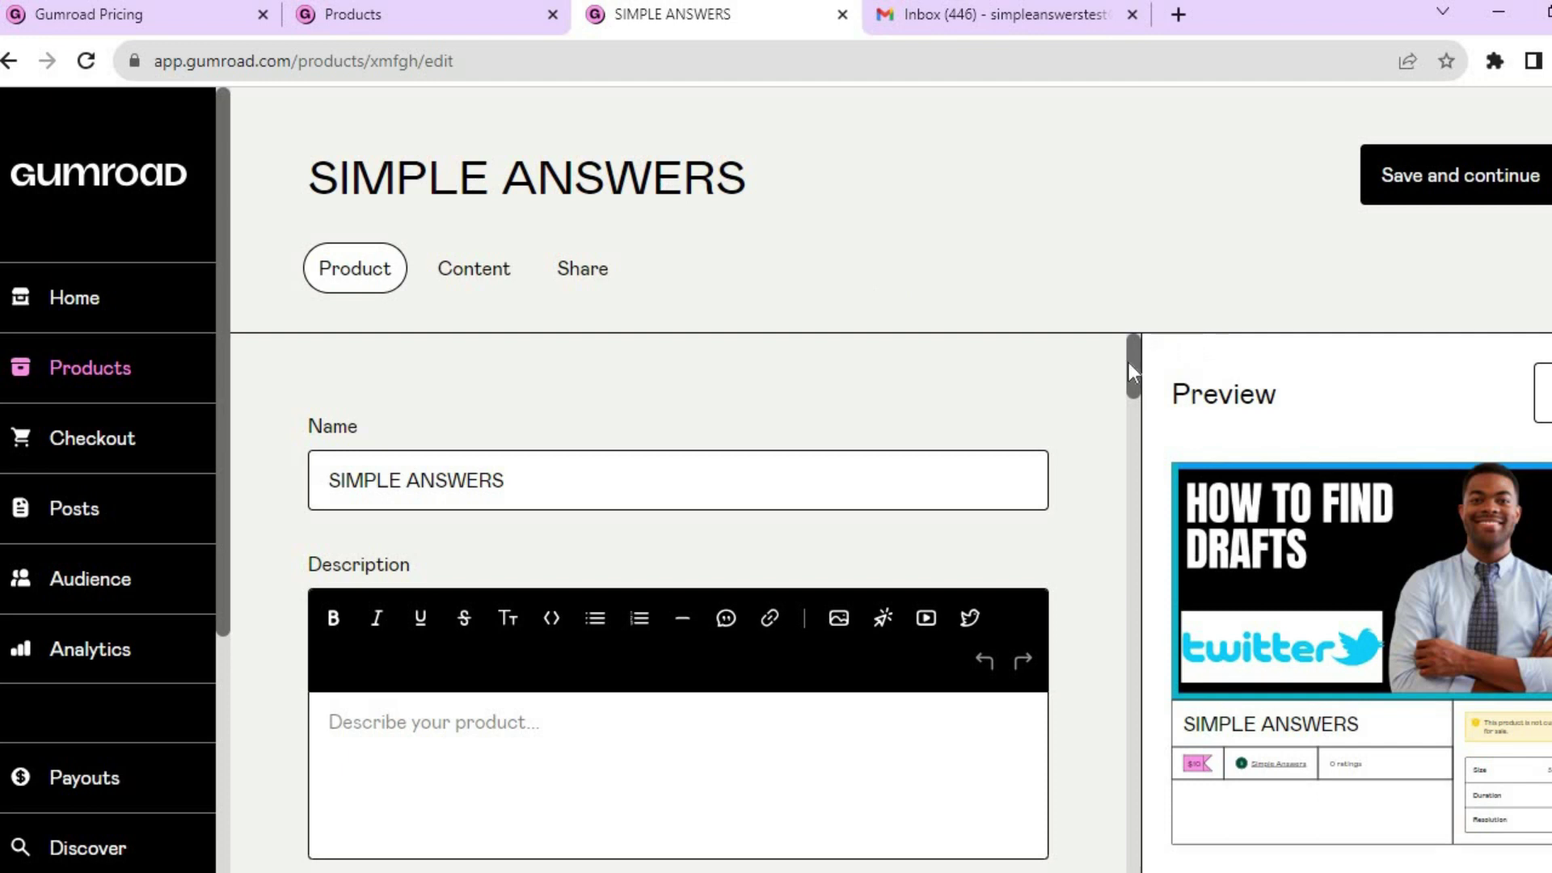
# Step: Save and publish SIMPLE ANSWERS, then look through its Share options
pyautogui.click(596, 277)
pyautogui.click(1417, 169)
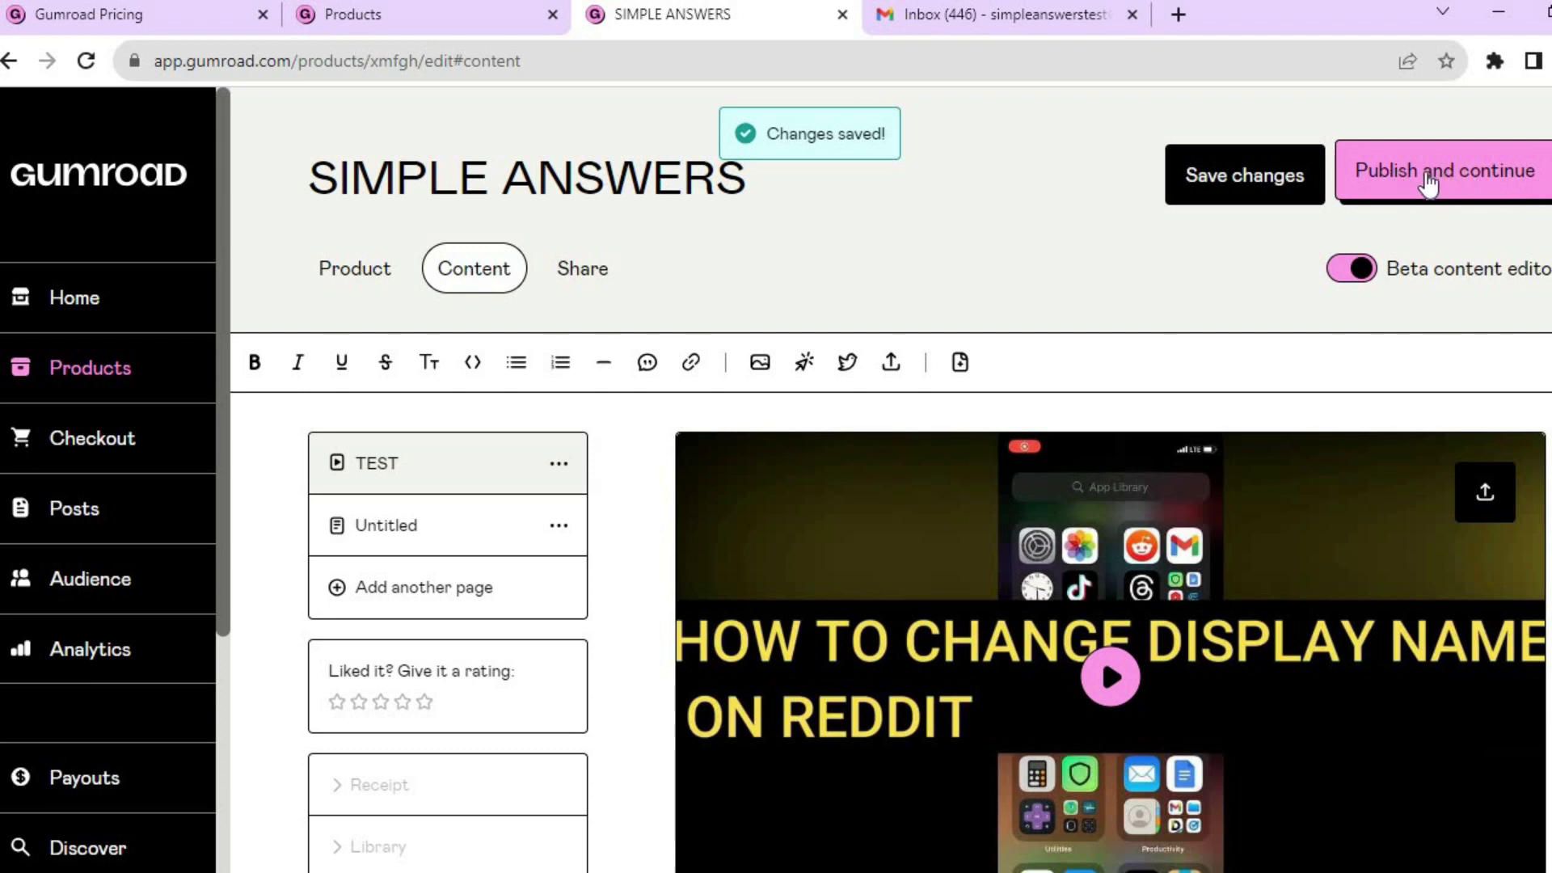
pyautogui.click(1427, 180)
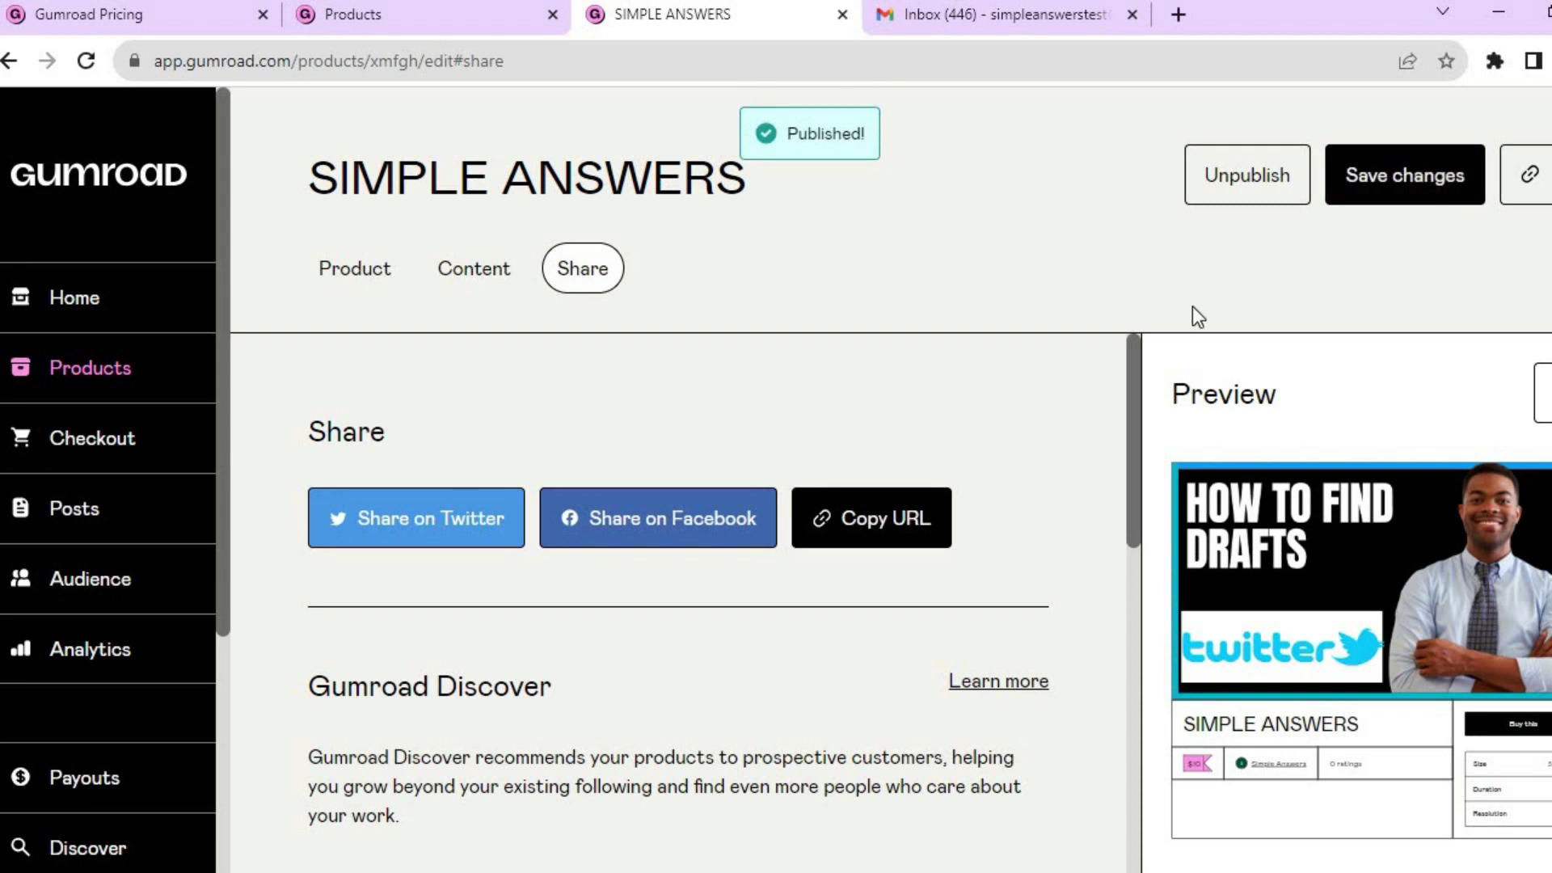
pyautogui.scroll(-2, 1066, 404)
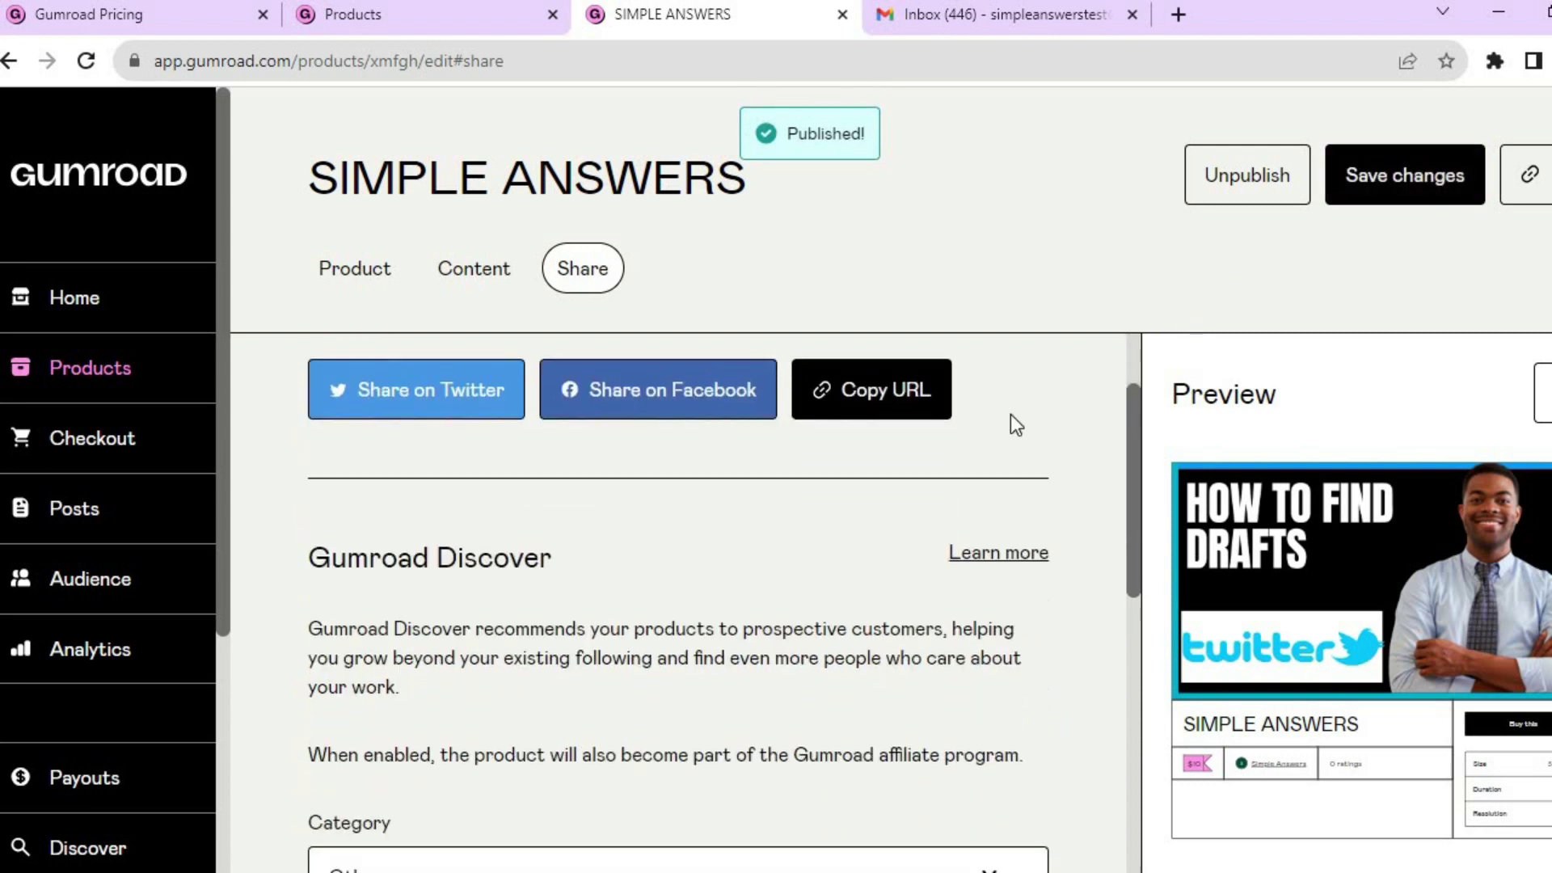